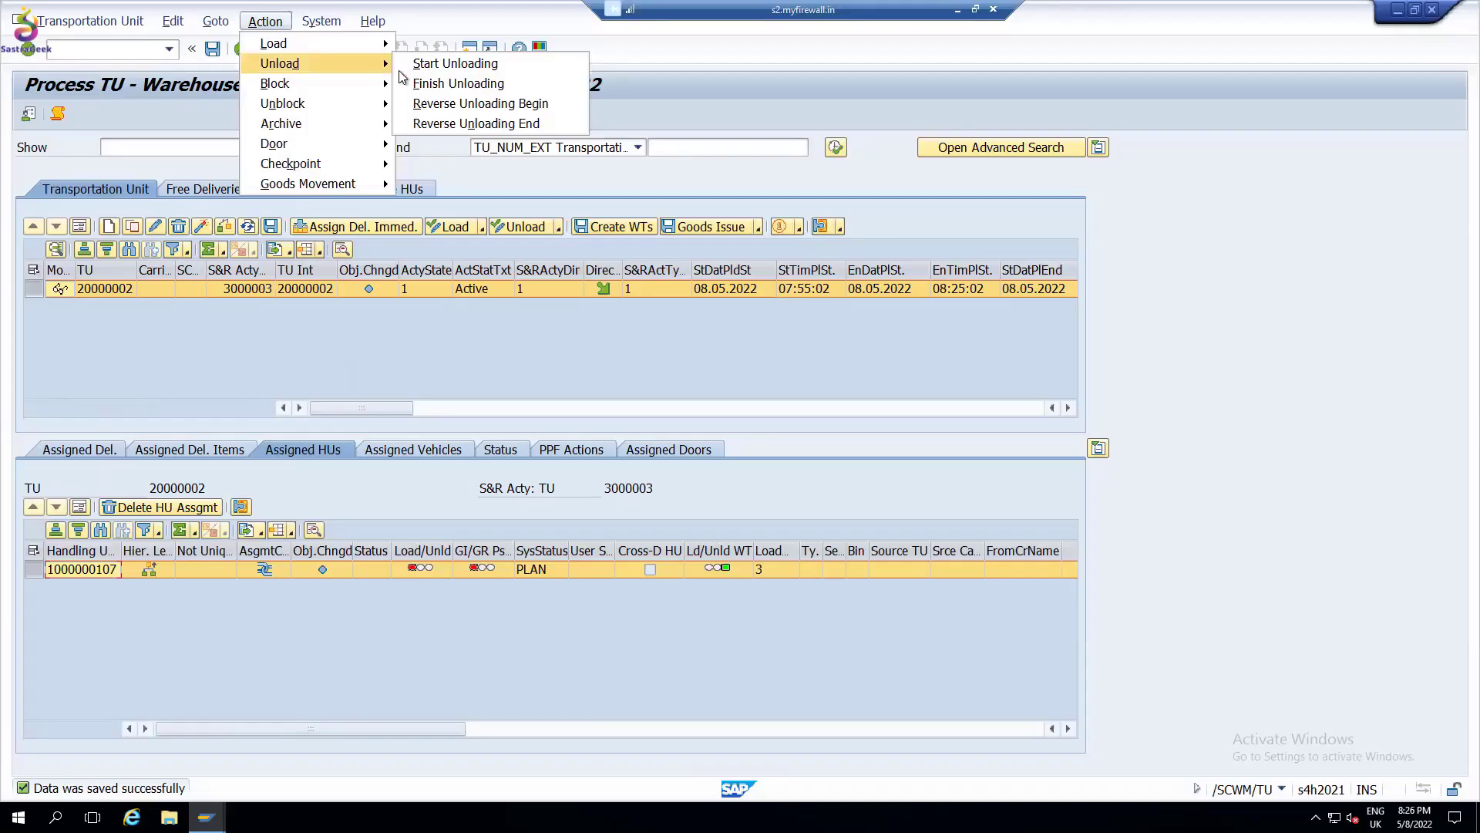
Step: Start unloading transportation unit 20000002 from the Process TU Unload action
{"action": "left_click", "coordinate": [463, 62]}
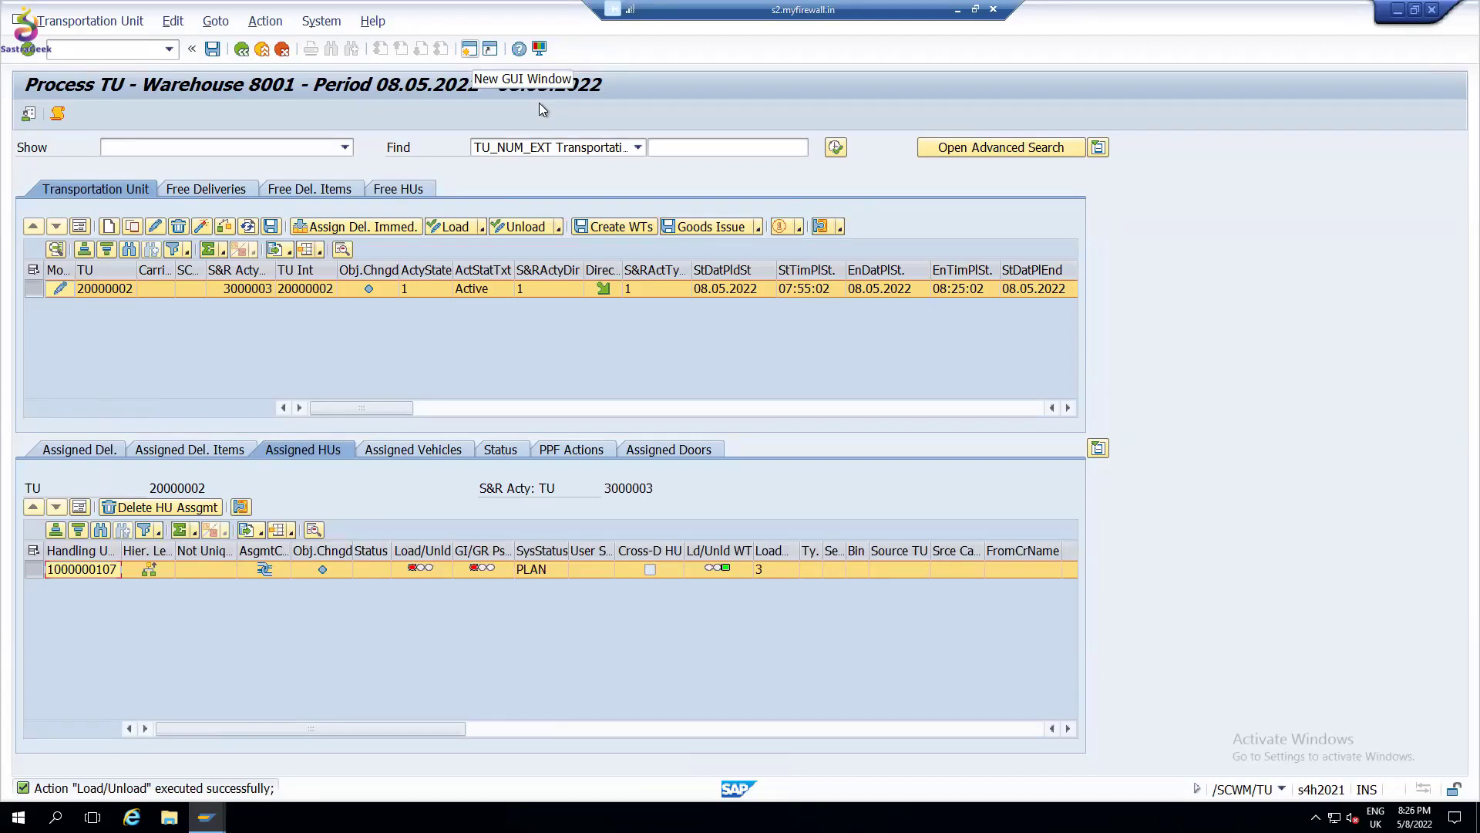
Step: Launch /n/scwm/rfui and log on to warehouse 8001 with resource LNB
{"action": "left_click", "coordinate": [468, 49]}
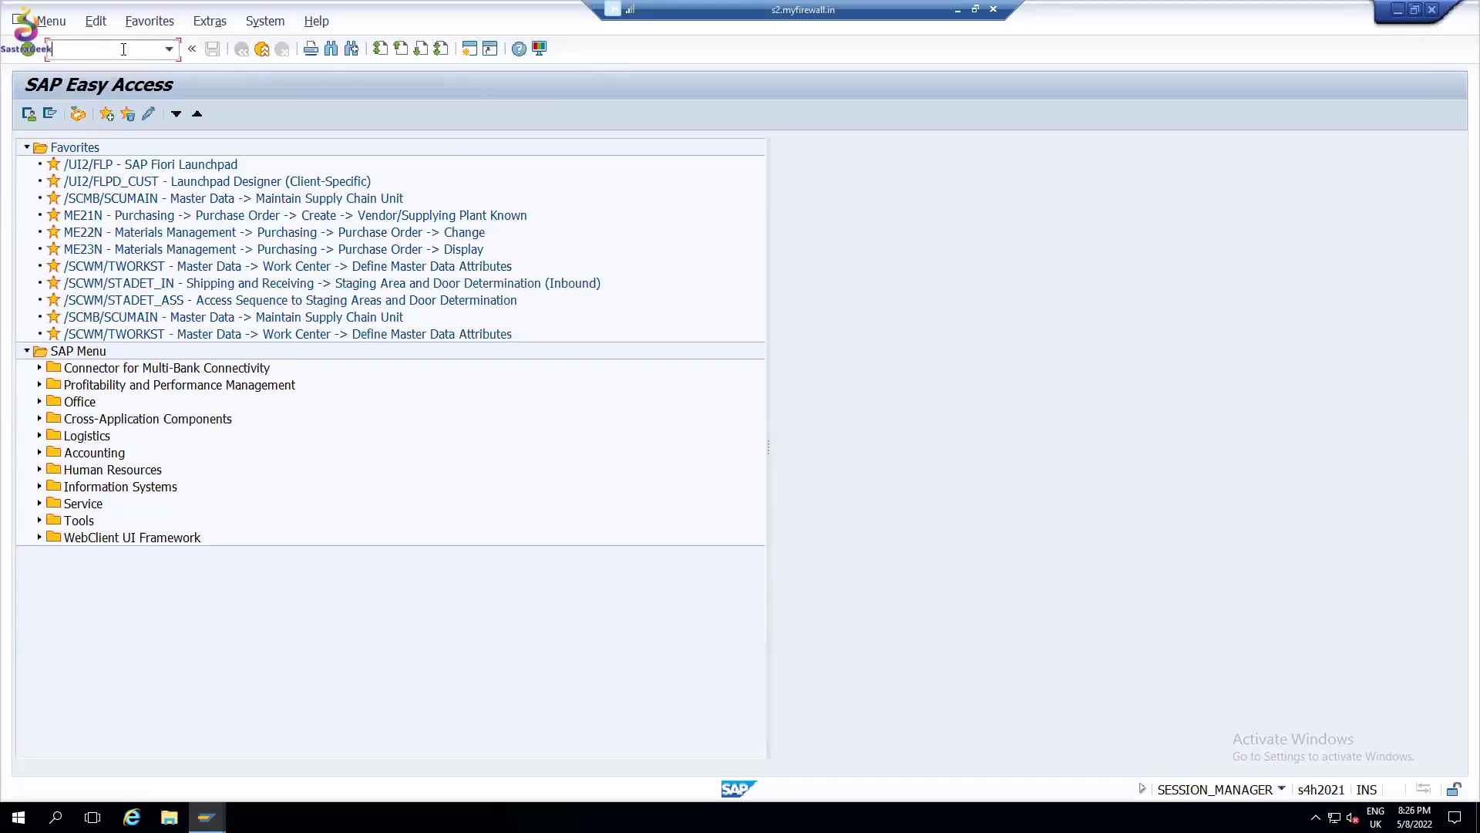
{"action": "type", "text": "/n/scwm/rfui"}
{"action": "key", "text": "Return"}
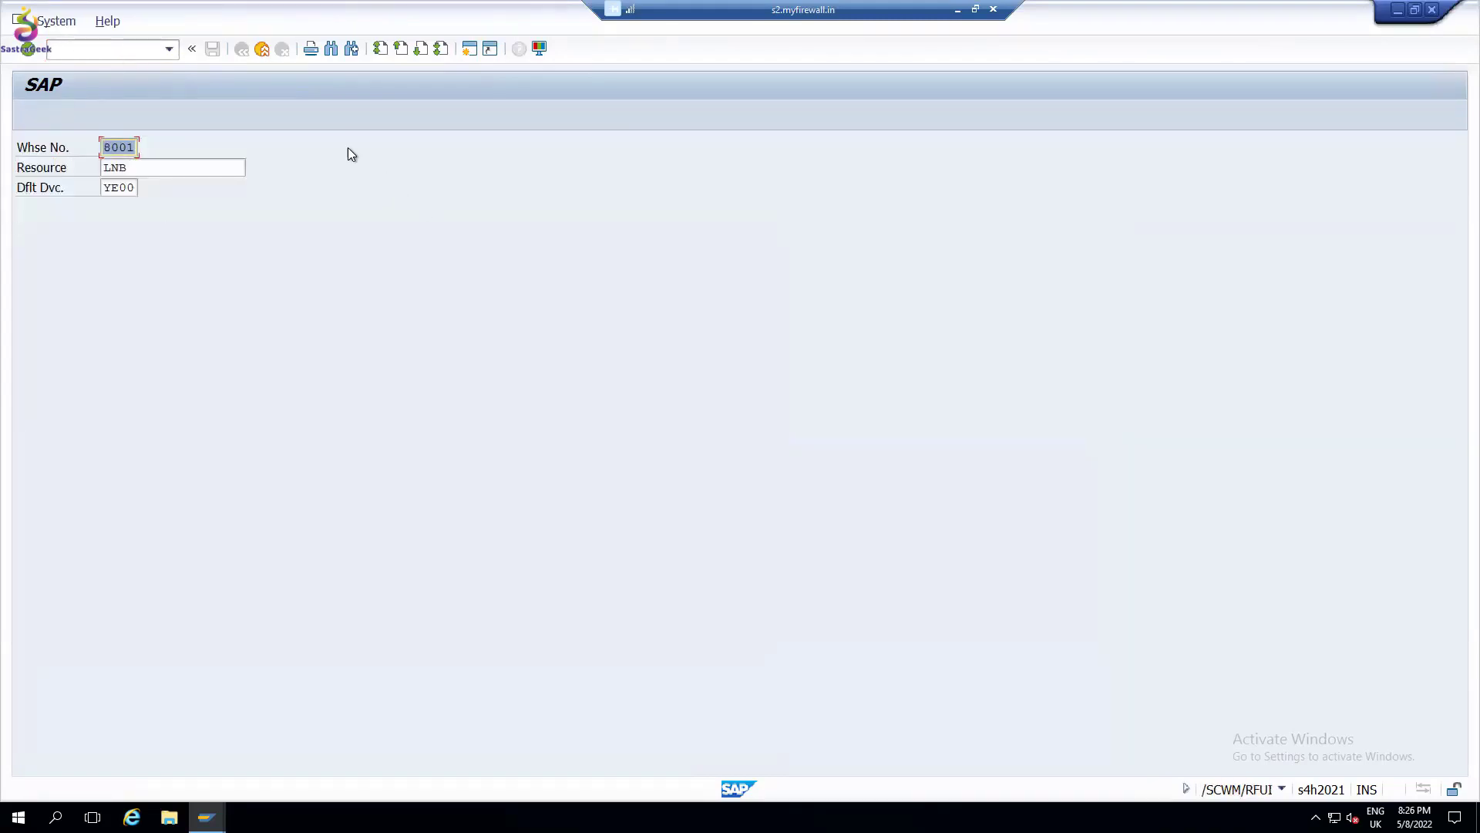
{"action": "left_click_drag", "start_coordinate": [9, 8], "coordinate": [199, 409]}
{"action": "mouse_move", "coordinate": [44, 3]}
{"action": "left_mouse_down"}
{"action": "mouse_move", "coordinate": [266, 3]}
{"action": "mouse_move", "coordinate": [328, 336]}
{"action": "mouse_move", "coordinate": [249, 426]}
{"action": "left_mouse_up"}
{"action": "mouse_move", "coordinate": [78, 426]}
{"action": "left_mouse_down"}
{"action": "mouse_move", "coordinate": [99, 409]}
{"action": "mouse_move", "coordinate": [124, 421]}
{"action": "left_mouse_up"}
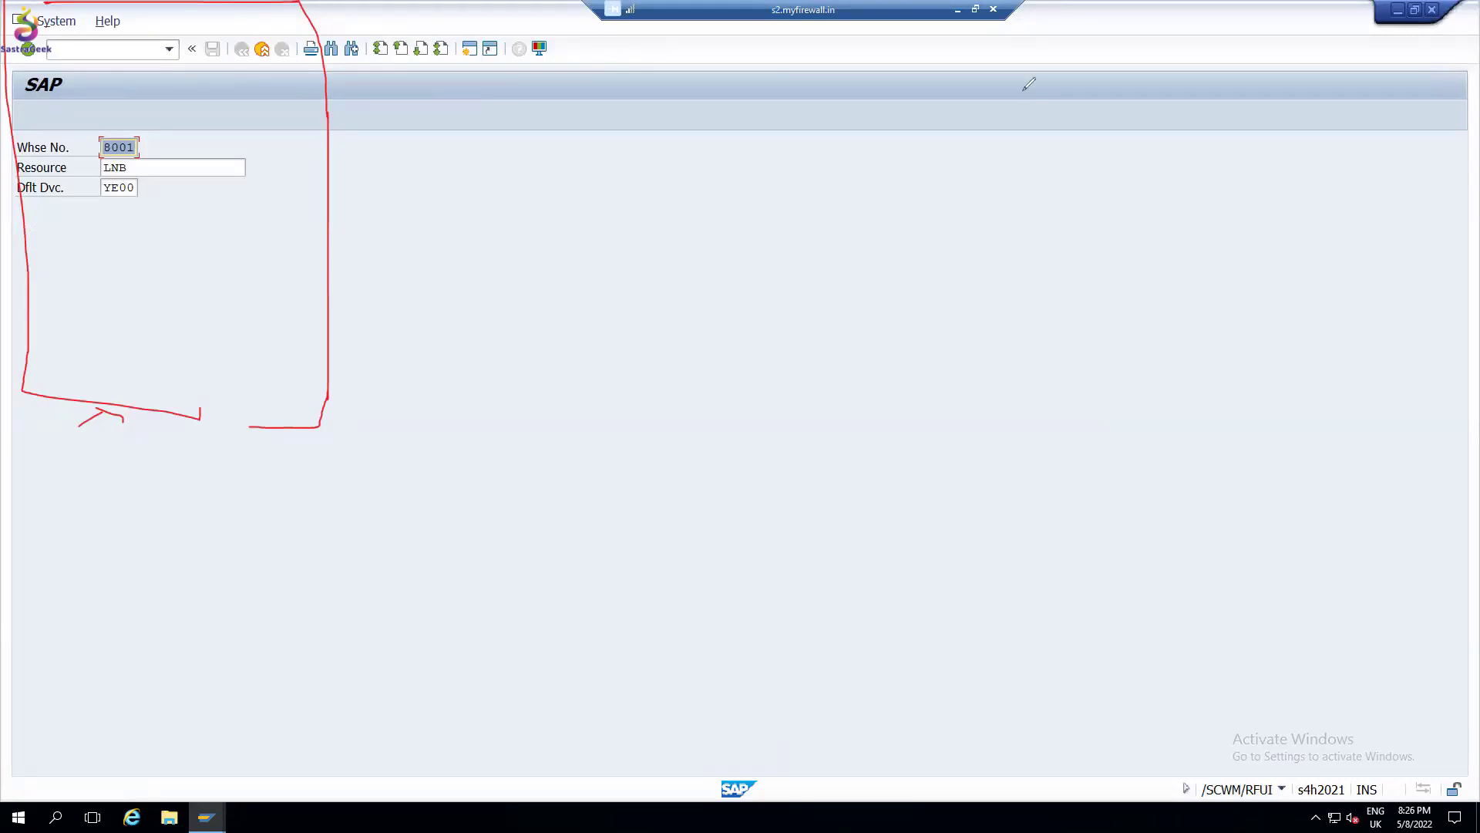
{"action": "key", "text": "Escape"}
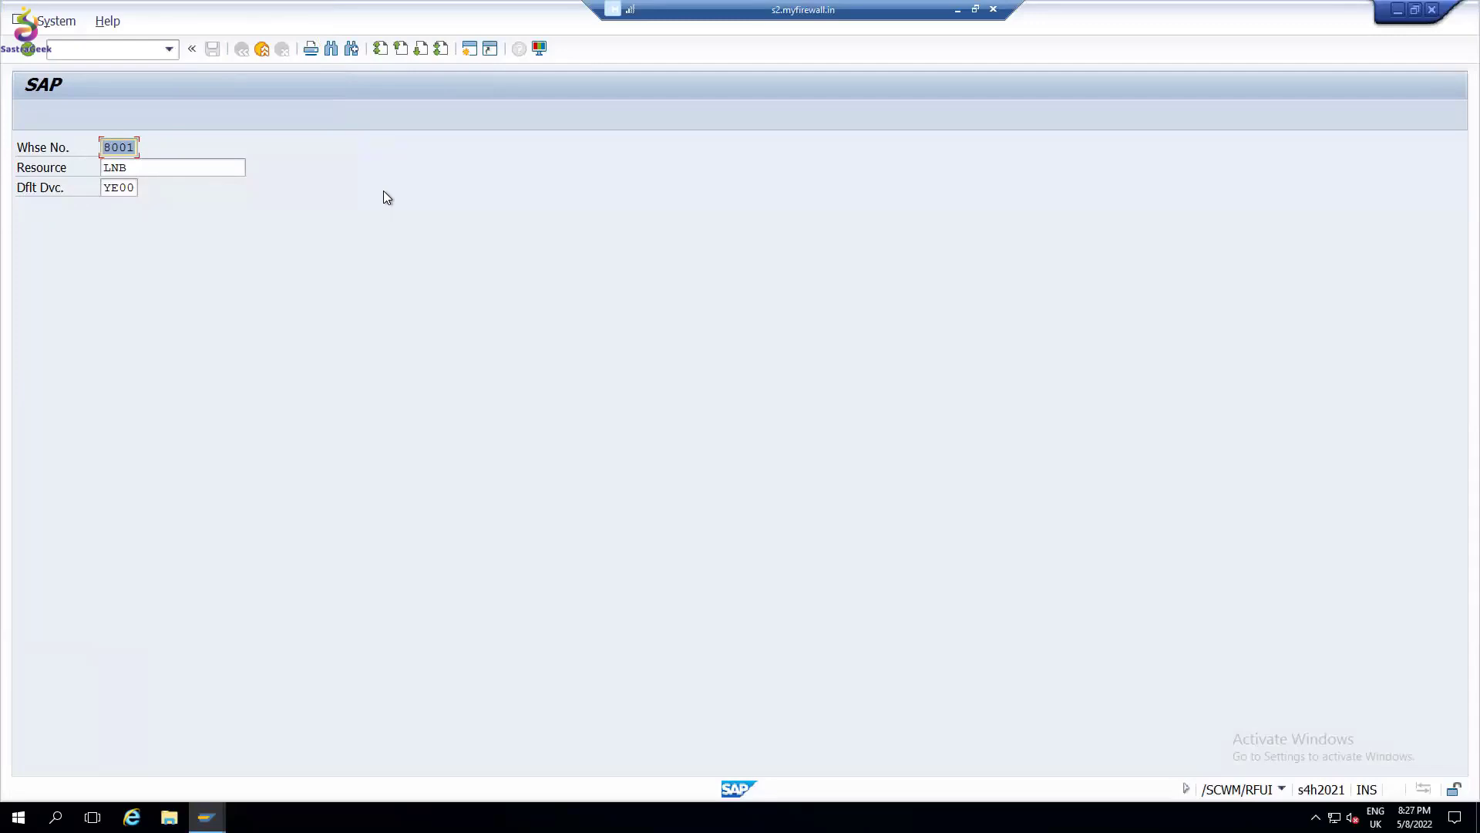
{"action": "key", "text": "Return"}
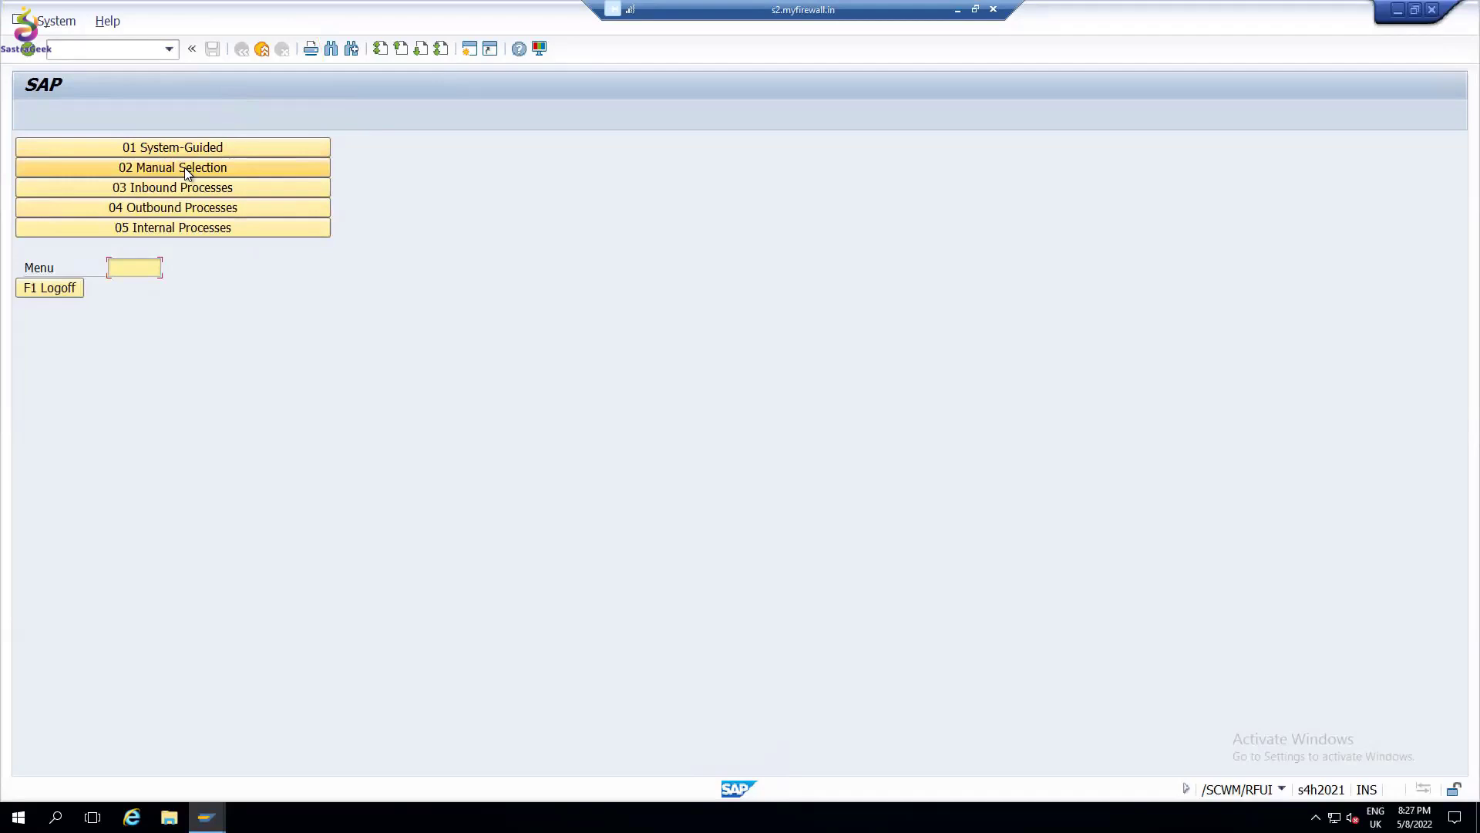
Step: Tour the inbound, outbound, internal and system-guided RF submenus, ending in 03 Inbound Processes > 04 Receiving of Handling Units
{"action": "left_click", "coordinate": [208, 191]}
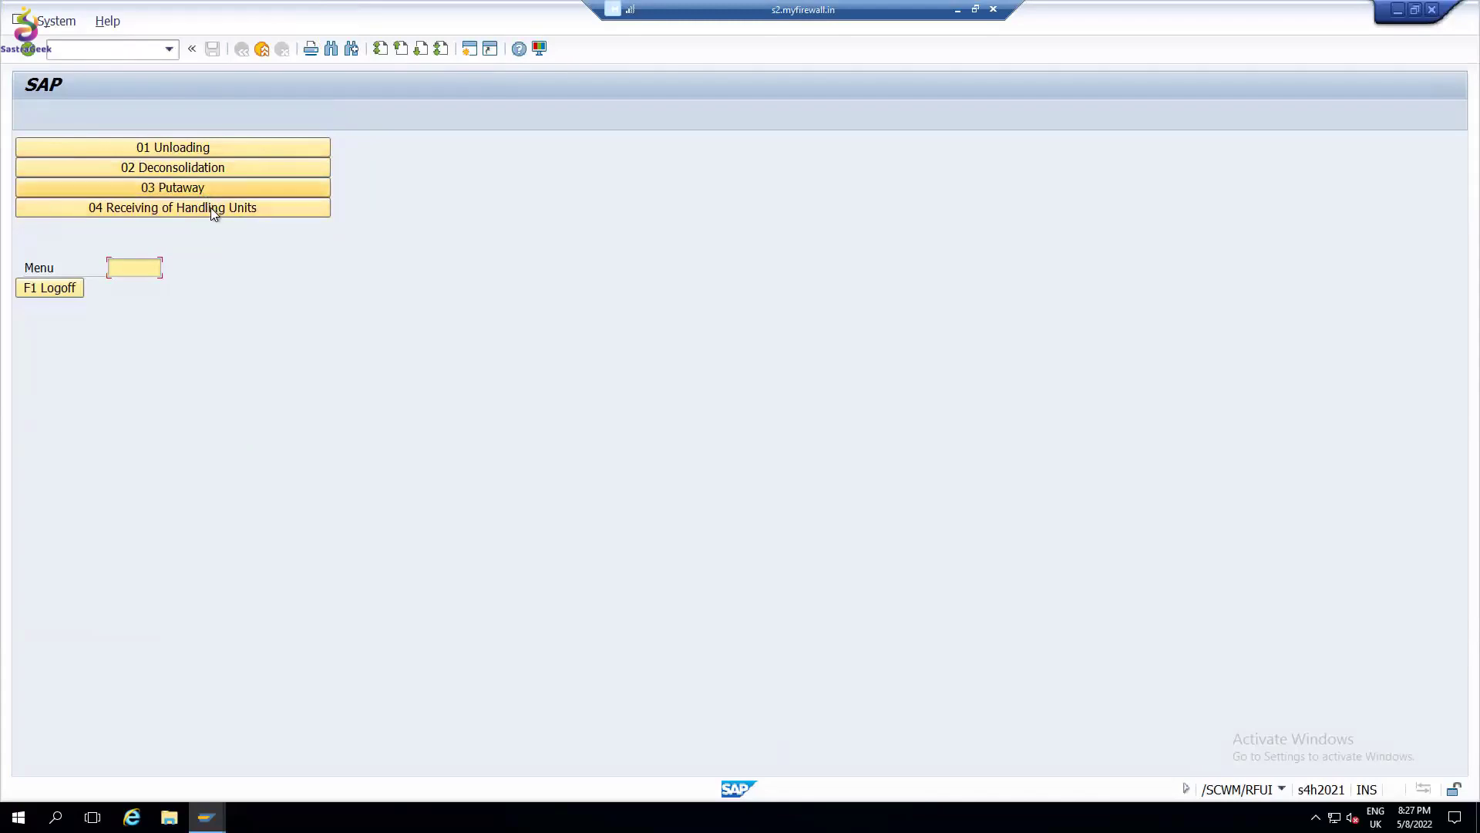
{"action": "key", "text": "F3"}
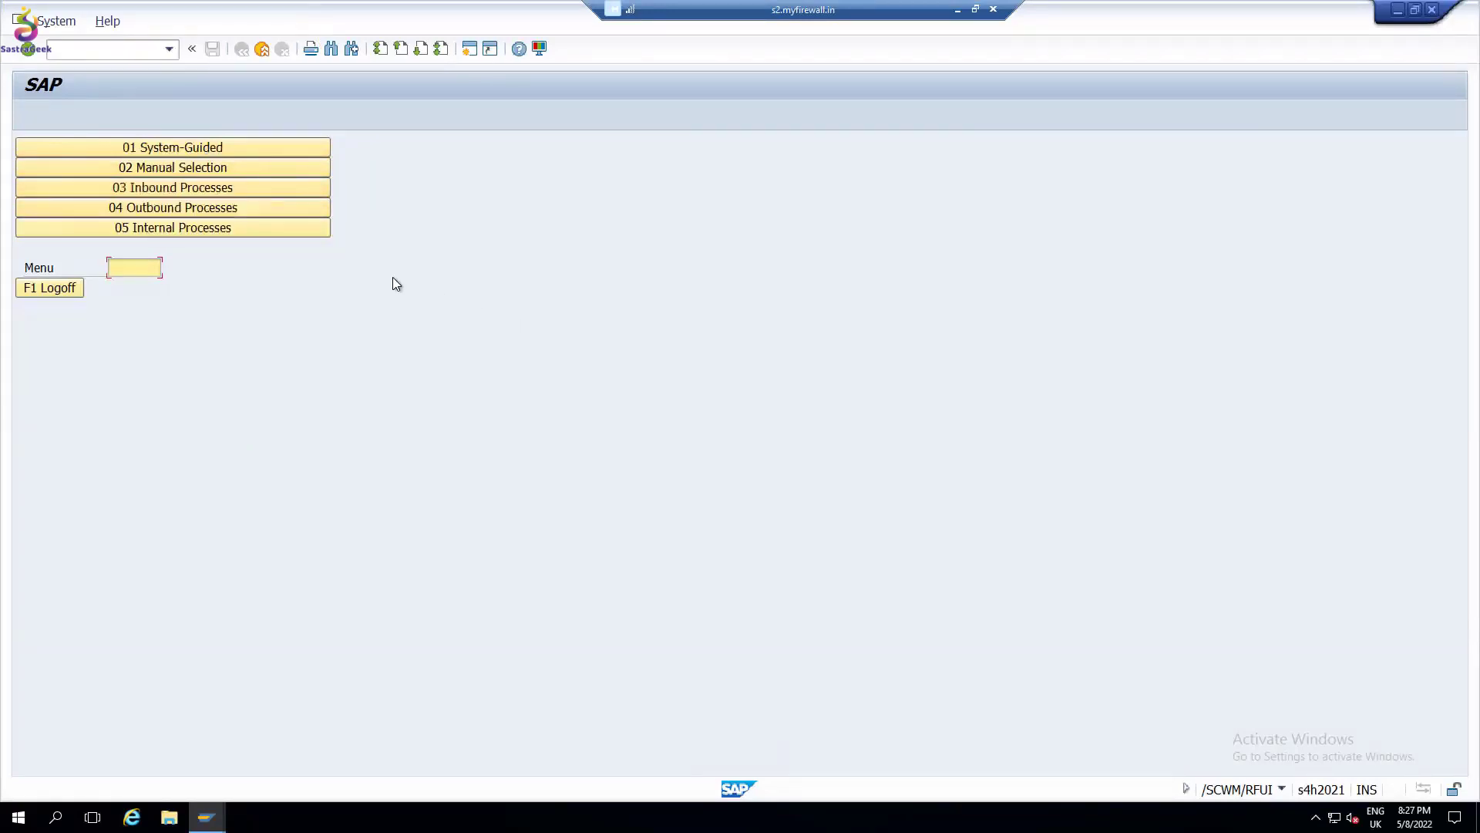
{"action": "left_click", "coordinate": [183, 211]}
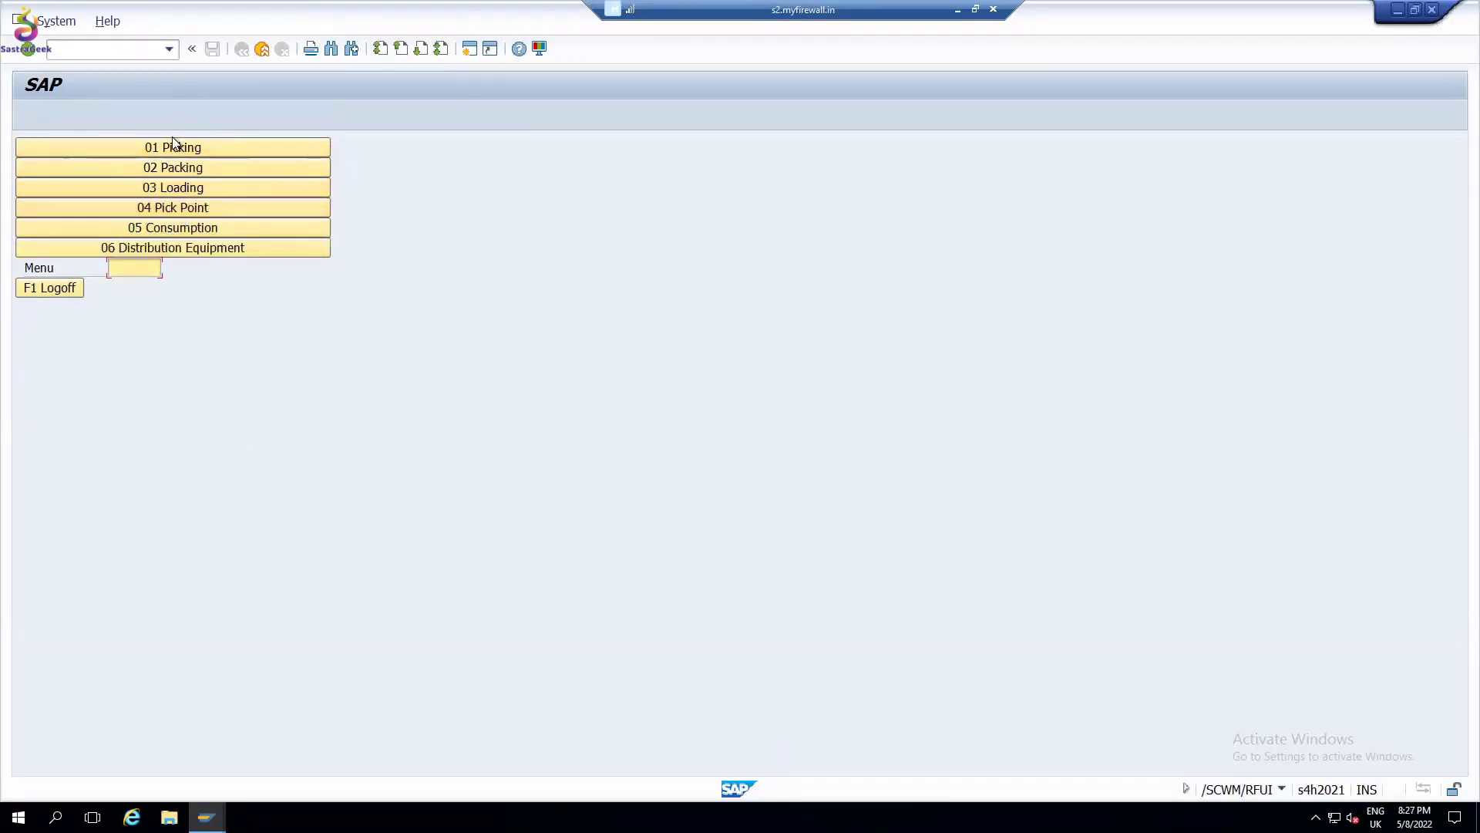
{"action": "key", "text": "F3"}
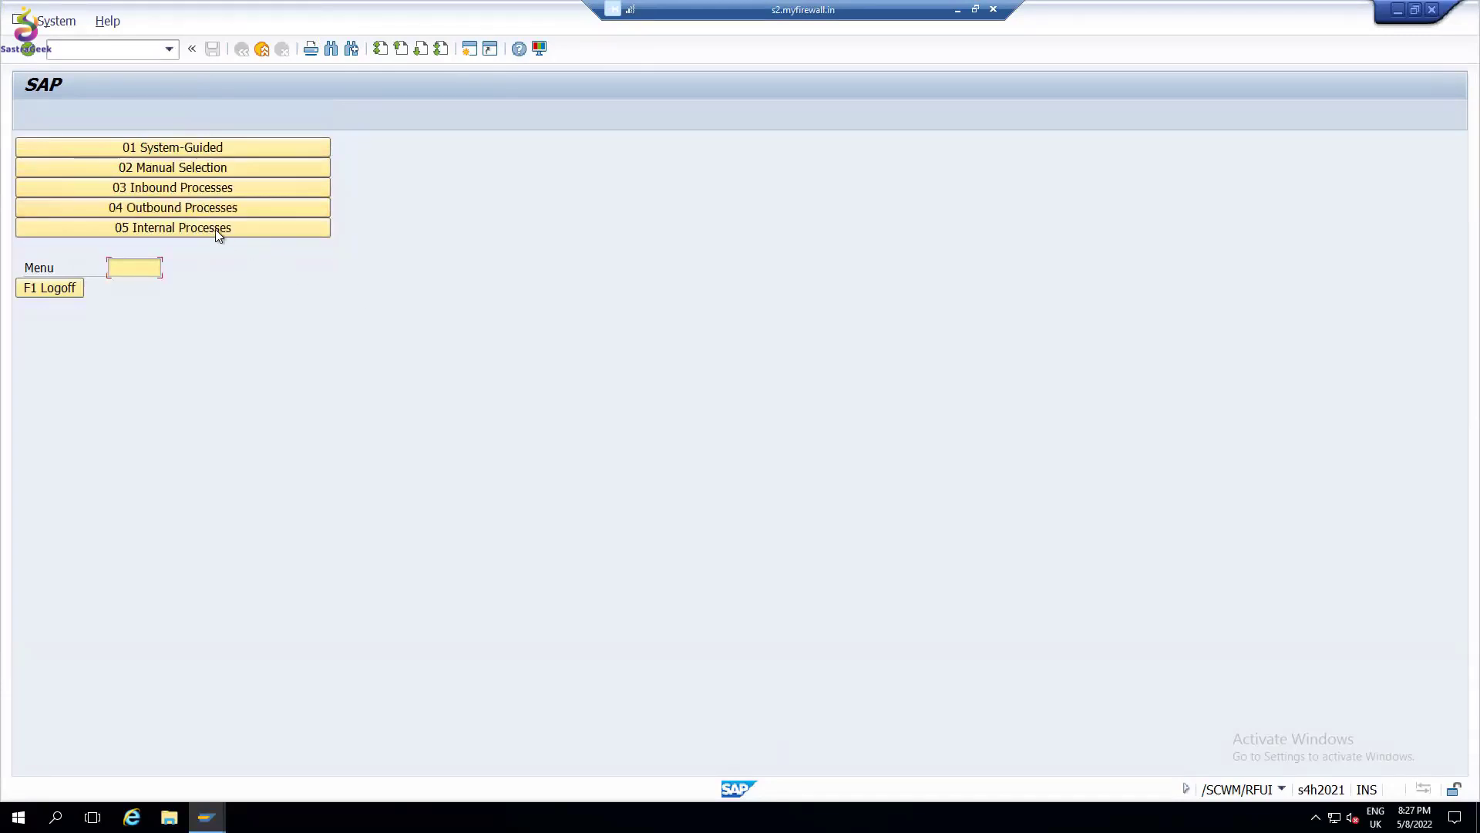
{"action": "left_click", "coordinate": [216, 229]}
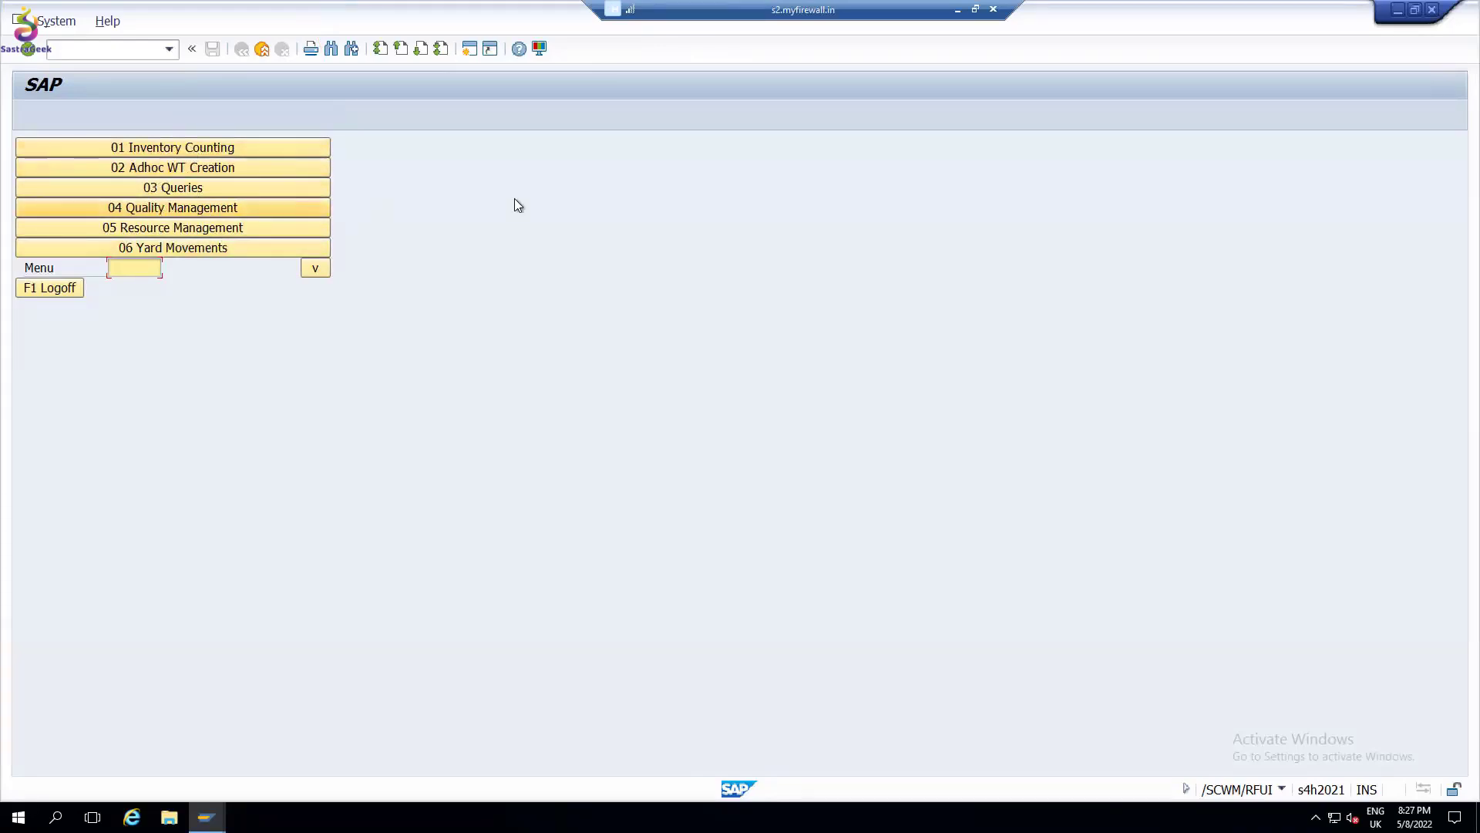
{"action": "key", "text": "F3"}
{"action": "left_click", "coordinate": [170, 150]}
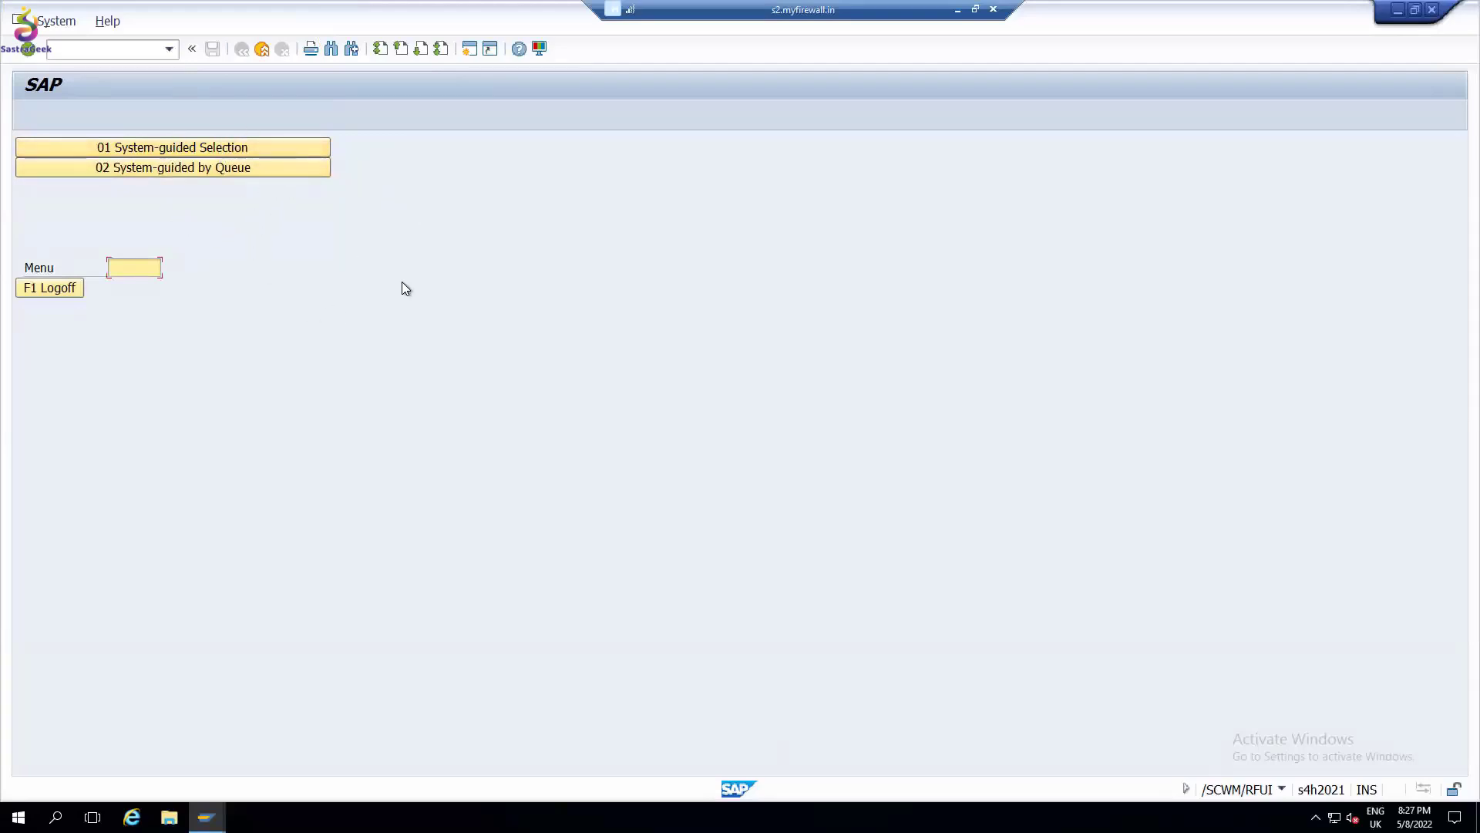
{"action": "key", "text": "F3"}
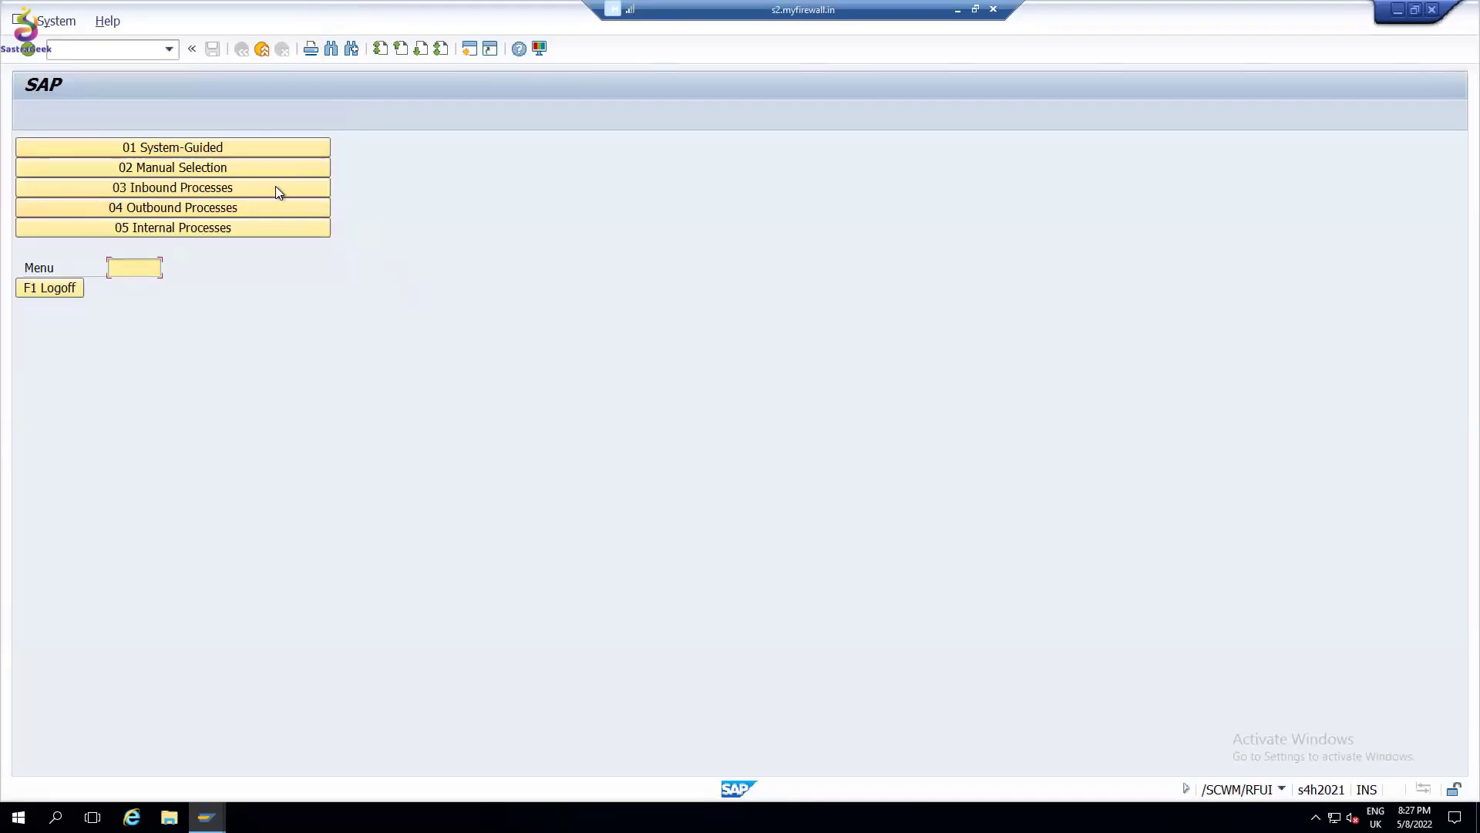
{"action": "left_click", "coordinate": [244, 191]}
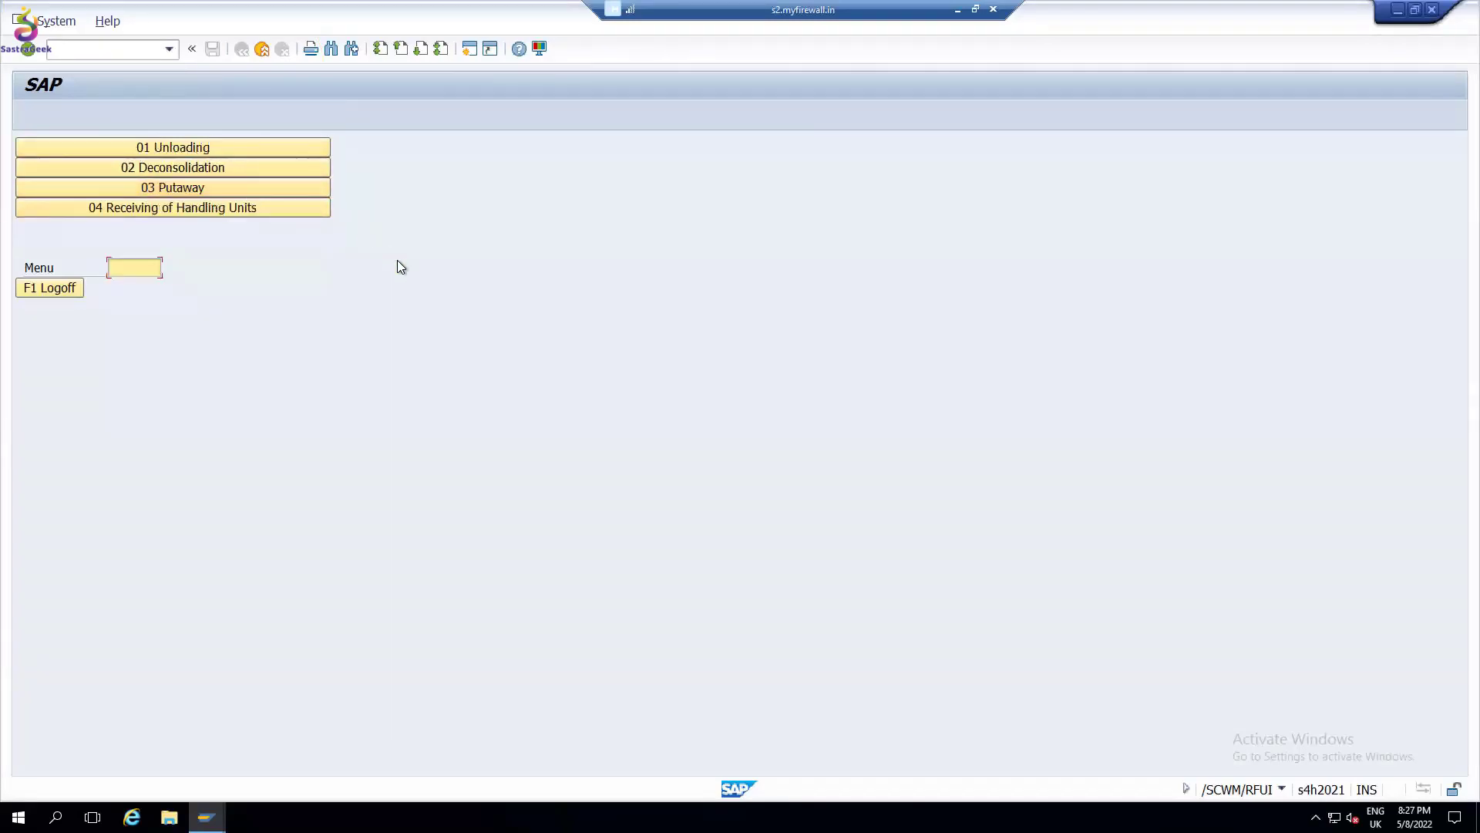
{"action": "left_click", "coordinate": [279, 206]}
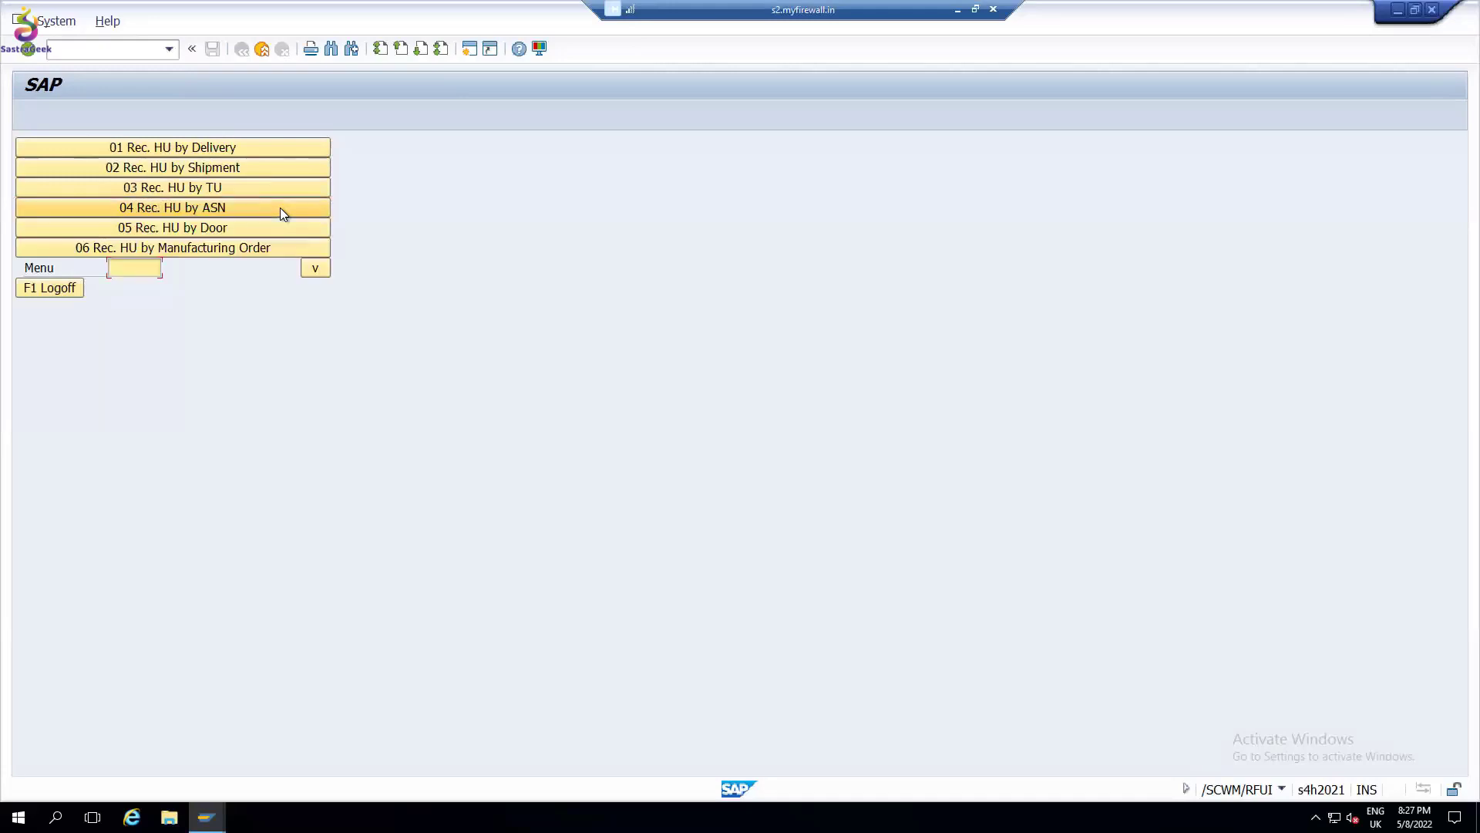
Step: Preview the Rec. HU by ASN and Rec. HU by TU entry screens
{"action": "left_click", "coordinate": [224, 211]}
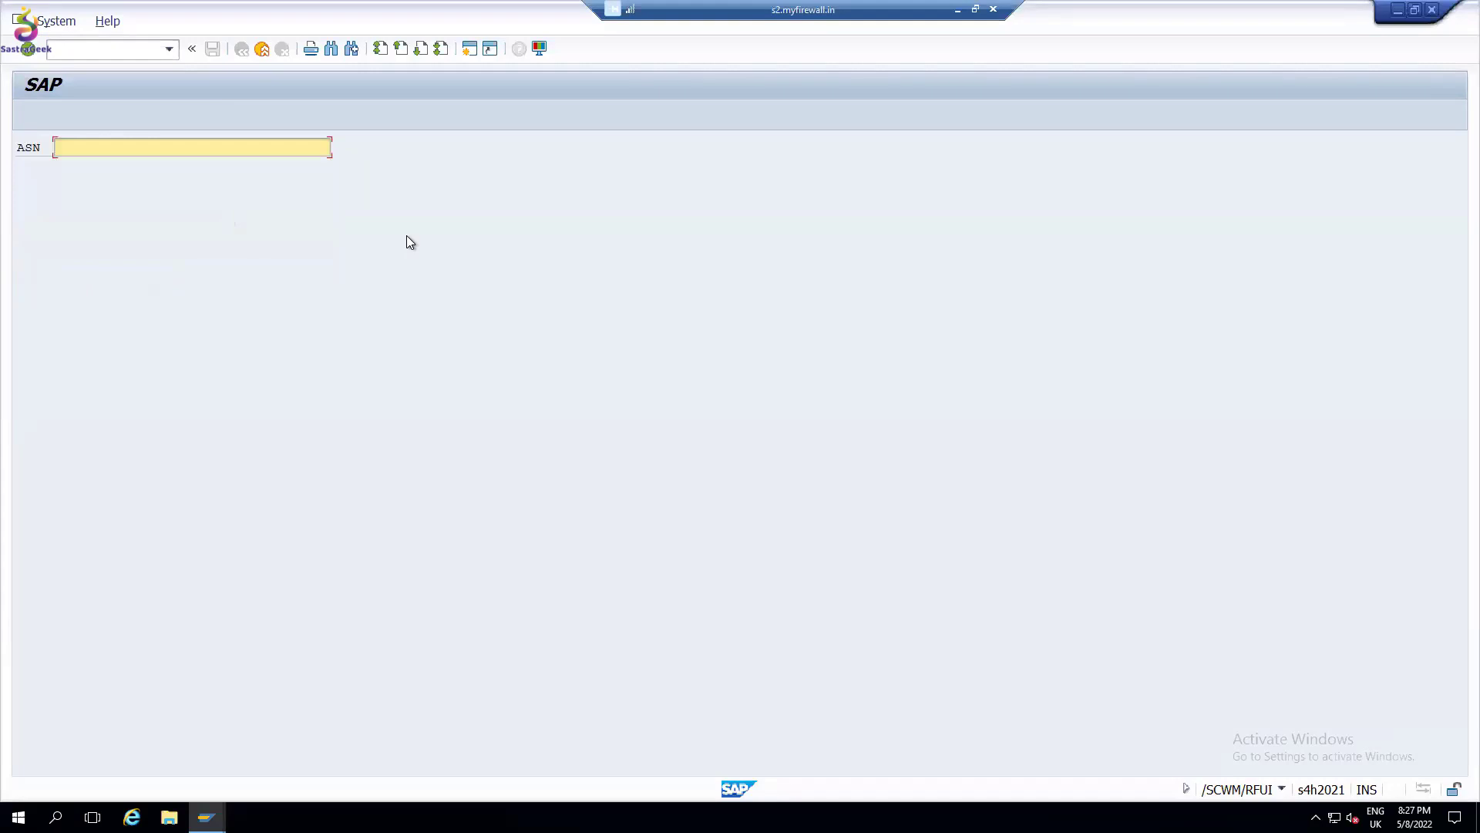
{"action": "key", "text": "F7"}
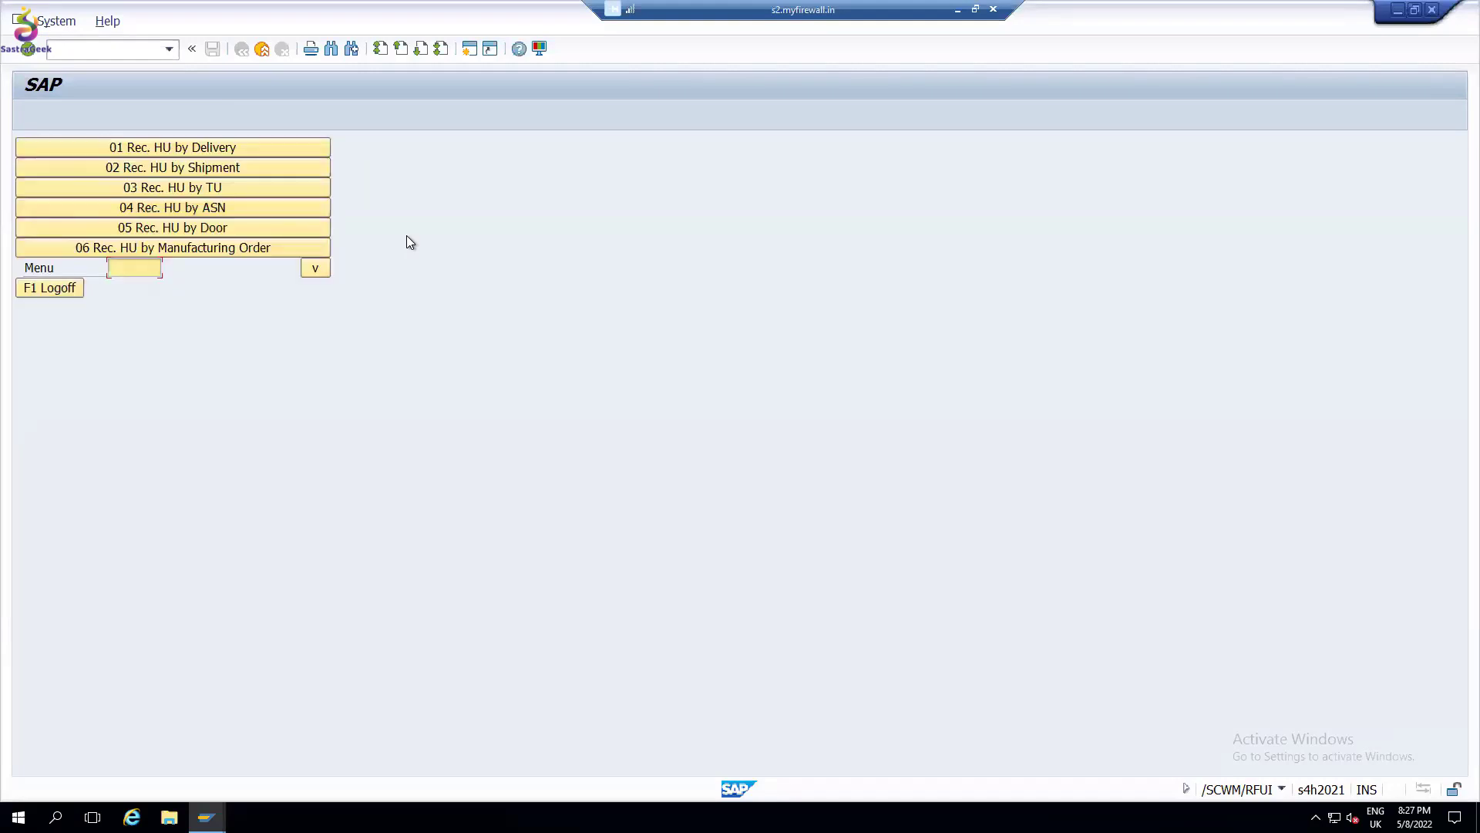
{"action": "left_click", "coordinate": [219, 188]}
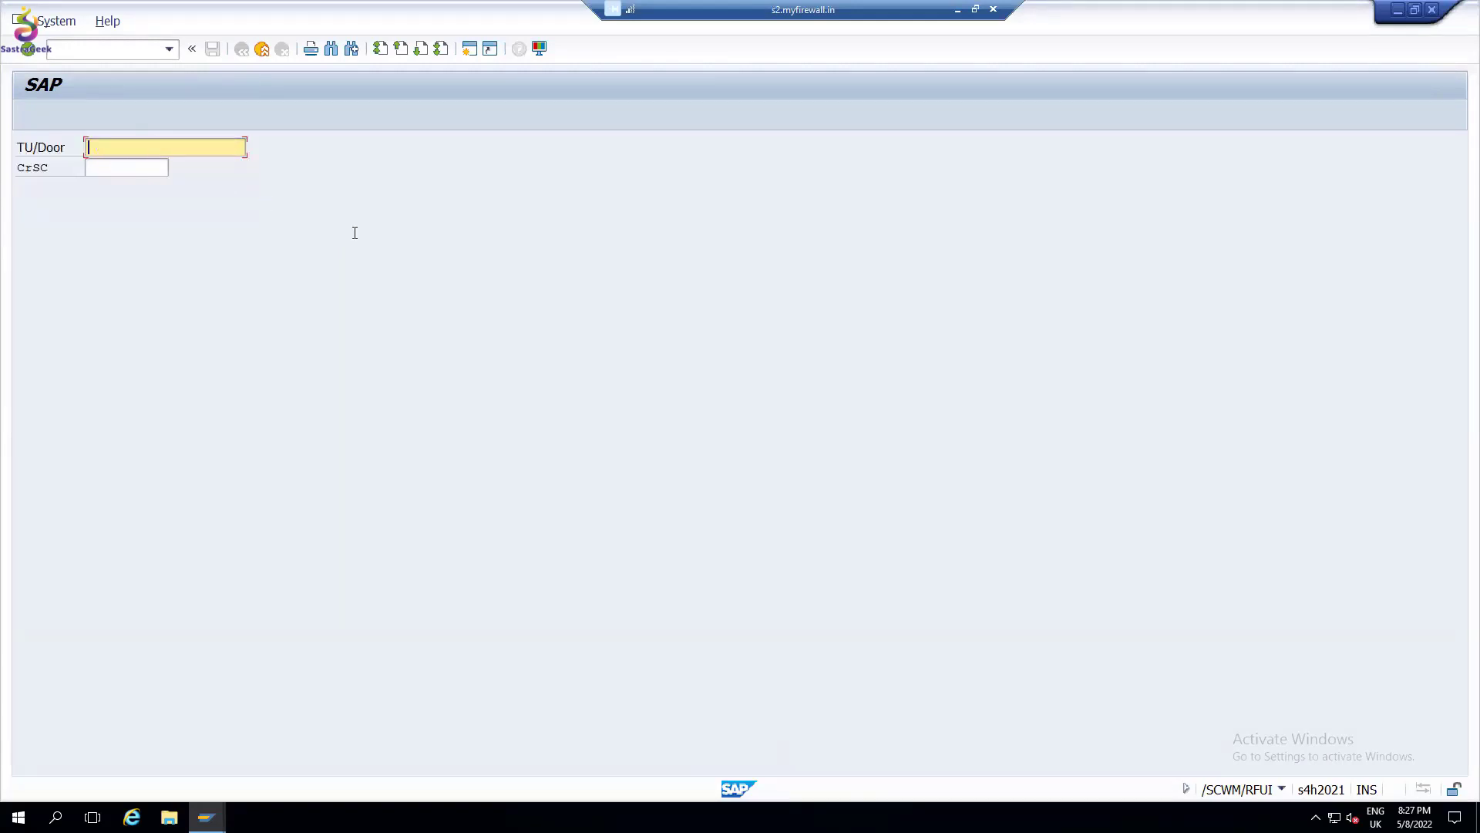
{"action": "key", "text": "F7"}
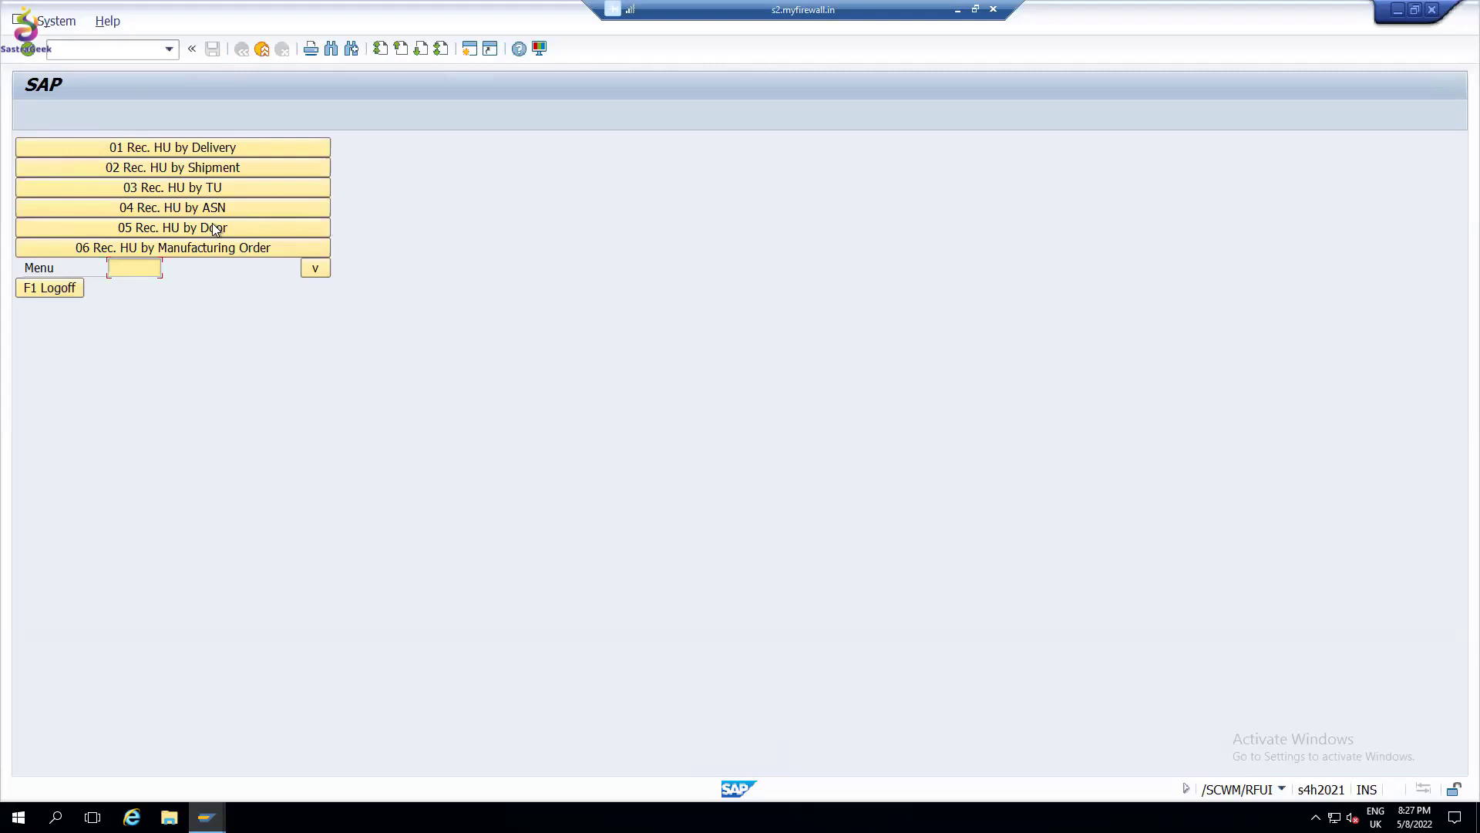
Step: Receive by ASN using the pasted ASN and confirm delivery 180000159
{"action": "left_click", "coordinate": [221, 209]}
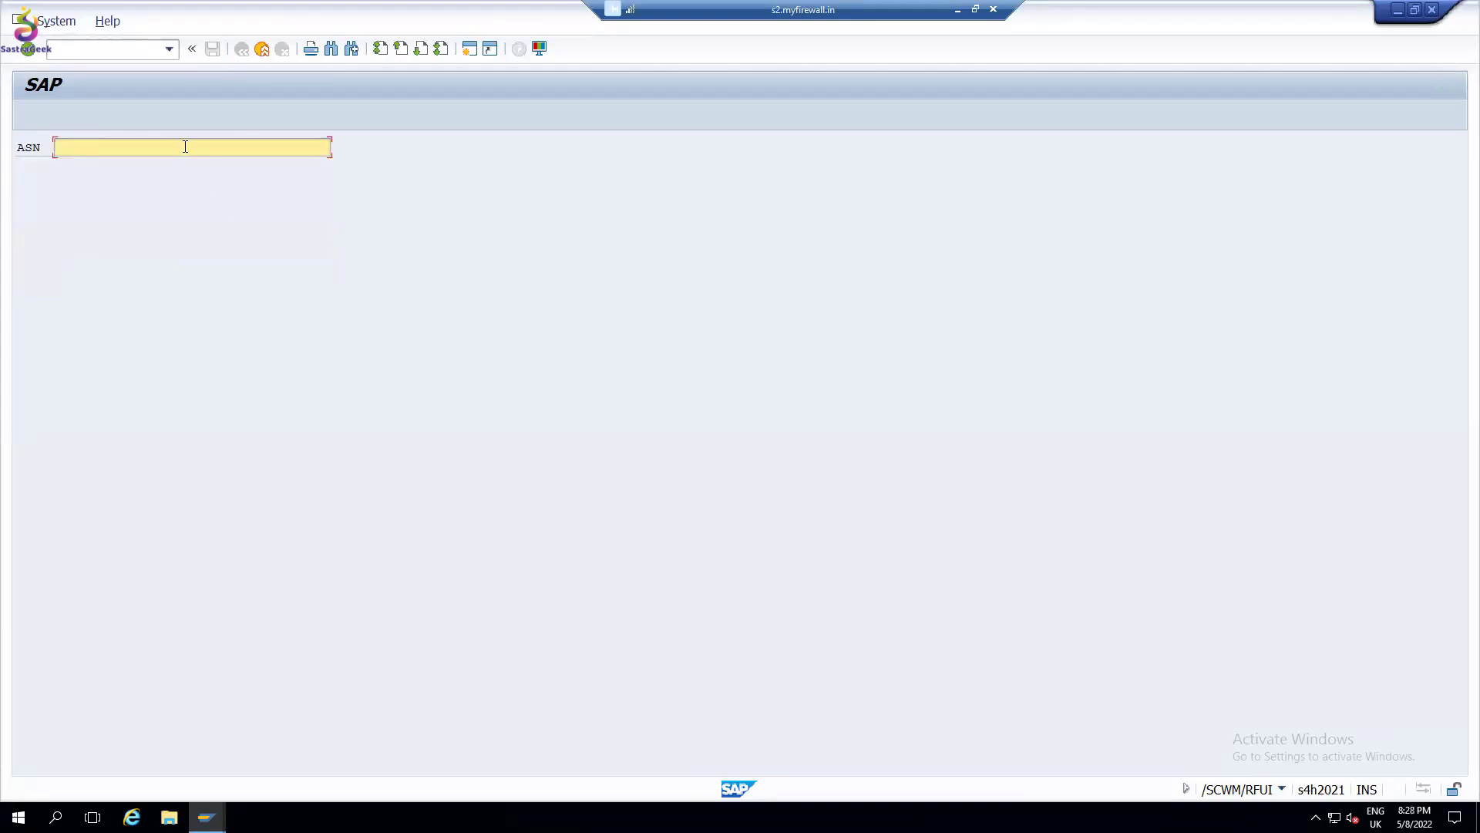
{"action": "type", "text": "TU-COMX-INB-DEMO-1"}
{"action": "key", "text": "Return"}
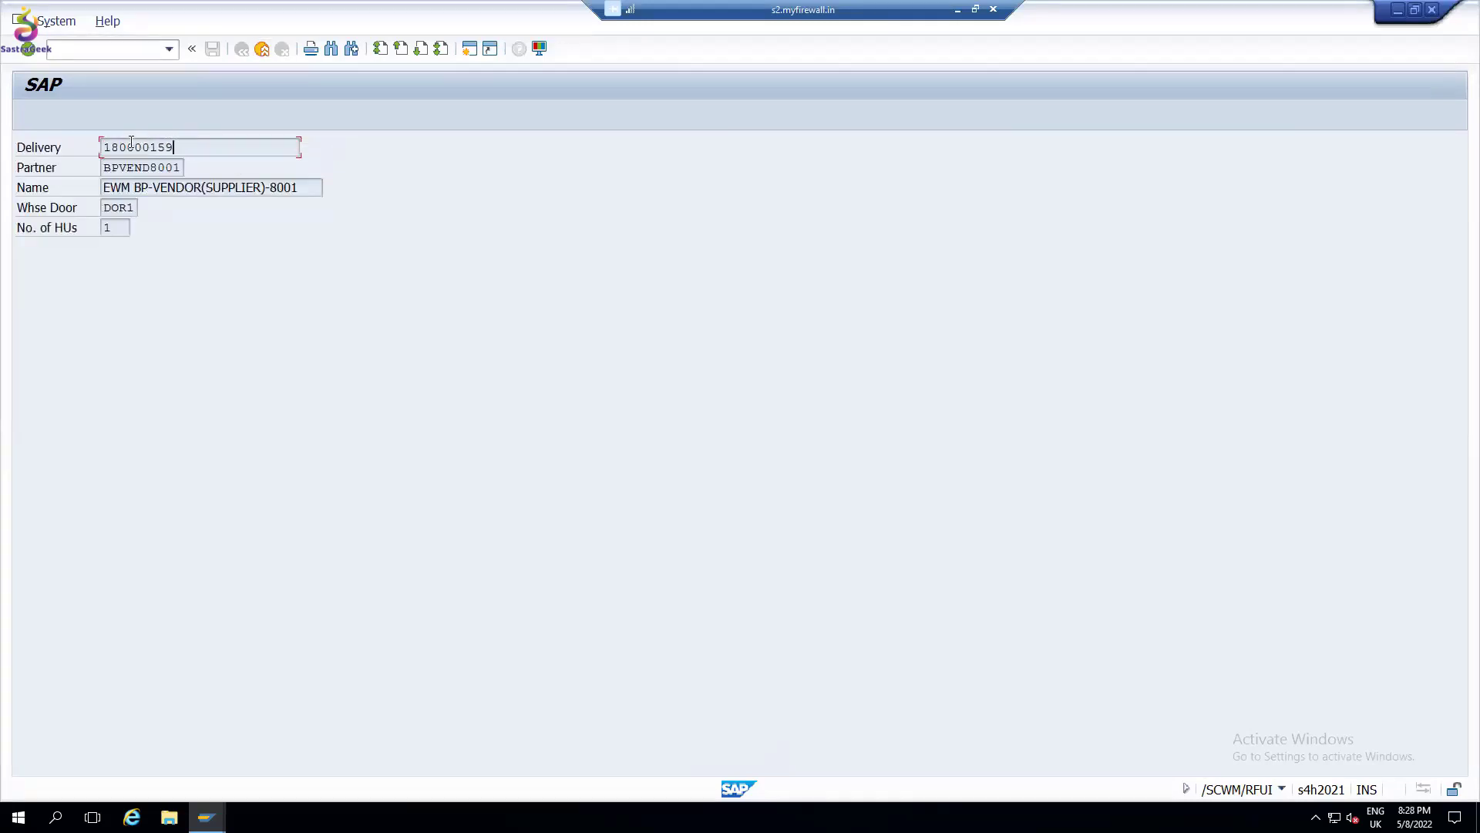
{"action": "left_click_drag", "start_coordinate": [175, 147], "coordinate": [91, 146]}
{"action": "key", "text": "Return"}
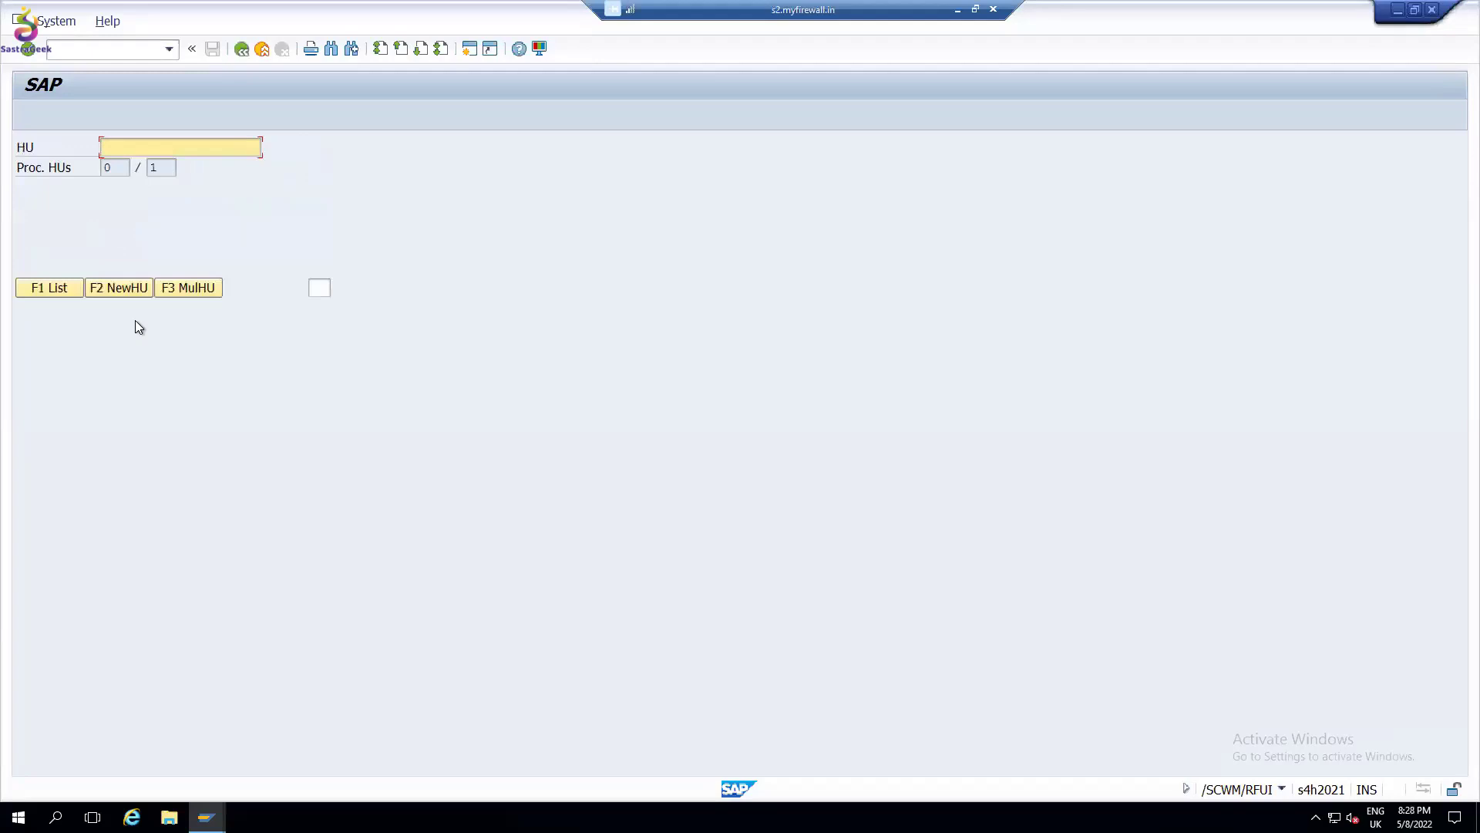
Step: List the handling units awaiting receipt and mark up the list with red pen notes
{"action": "left_click", "coordinate": [57, 290]}
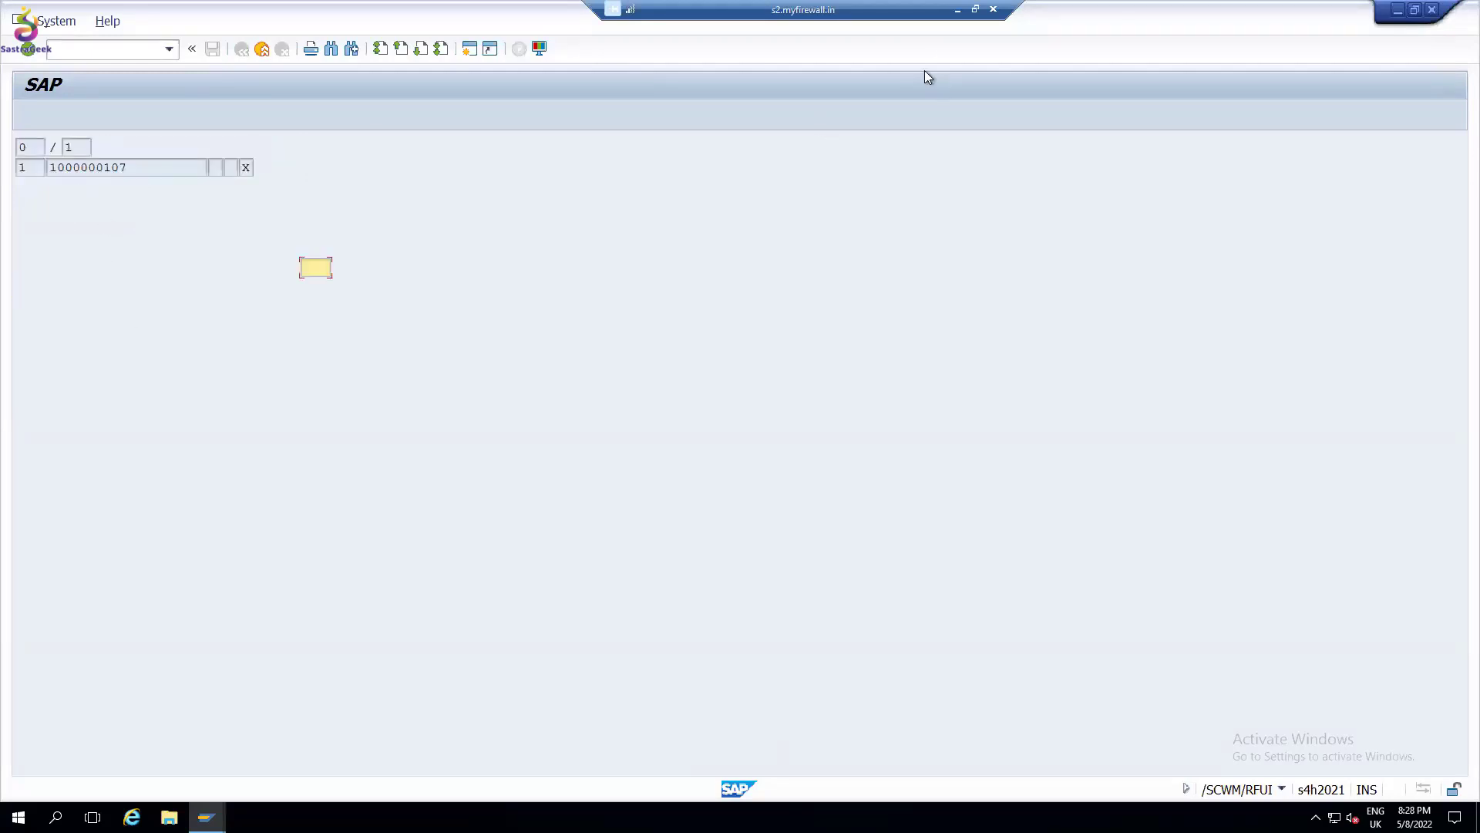
{"action": "mouse_move", "coordinate": [374, 118]}
{"action": "left_mouse_down"}
{"action": "mouse_move", "coordinate": [386, 233]}
{"action": "mouse_move", "coordinate": [334, 469]}
{"action": "left_mouse_up"}
{"action": "mouse_move", "coordinate": [44, 236]}
{"action": "left_mouse_down"}
{"action": "mouse_move", "coordinate": [50, 401]}
{"action": "mouse_move", "coordinate": [89, 354]}
{"action": "left_mouse_up"}
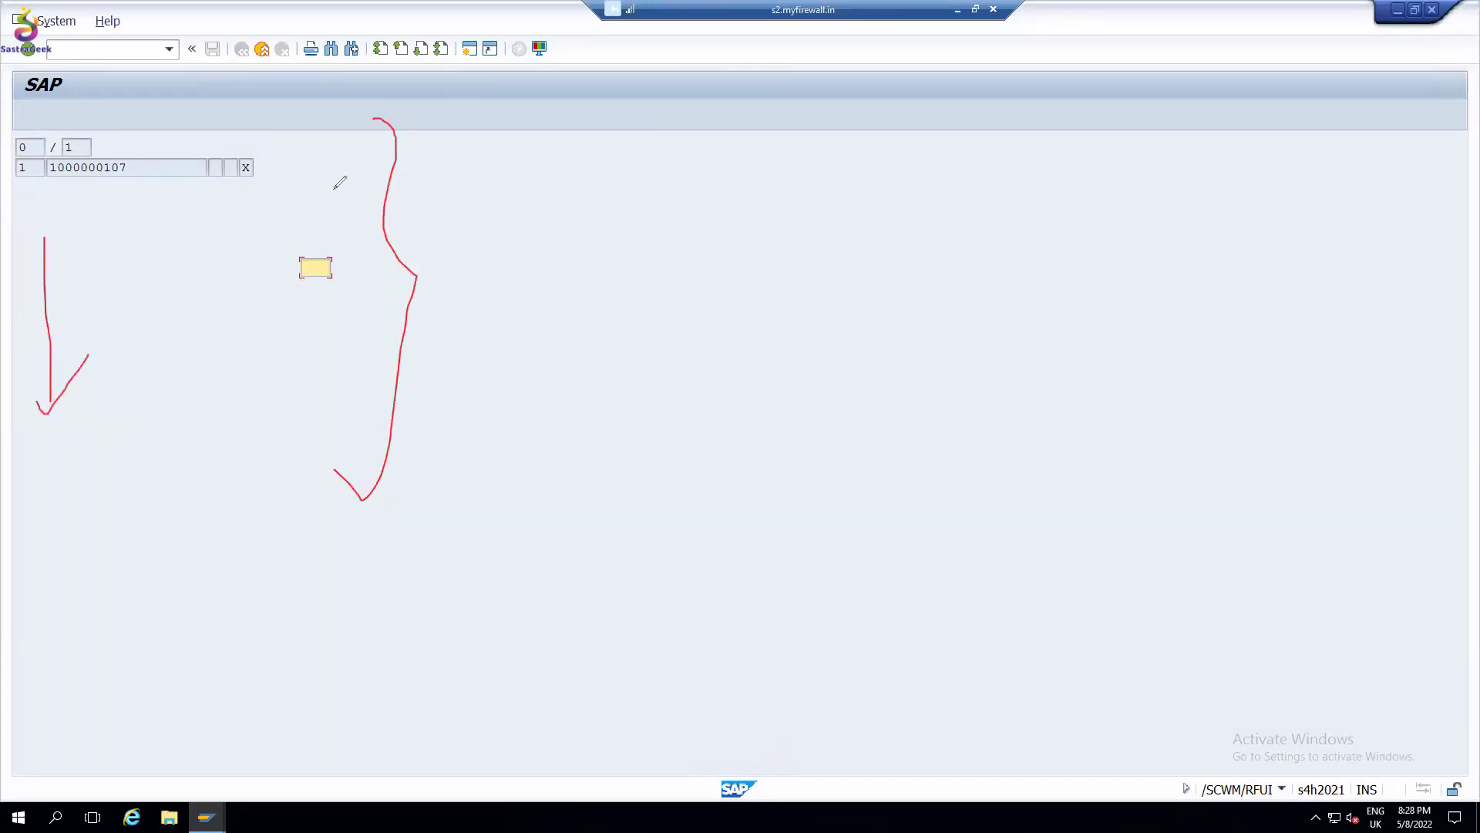
{"action": "left_click_drag", "start_coordinate": [115, 432], "coordinate": [154, 441]}
{"action": "mouse_move", "coordinate": [129, 198]}
{"action": "left_mouse_down"}
{"action": "mouse_move", "coordinate": [60, 199]}
{"action": "mouse_move", "coordinate": [90, 215]}
{"action": "mouse_move", "coordinate": [141, 380]}
{"action": "left_mouse_up"}
{"action": "mouse_move", "coordinate": [128, 255]}
{"action": "left_mouse_down"}
{"action": "mouse_move", "coordinate": [235, 296]}
{"action": "mouse_move", "coordinate": [148, 359]}
{"action": "left_mouse_up"}
{"action": "mouse_move", "coordinate": [159, 303]}
{"action": "left_mouse_down"}
{"action": "mouse_move", "coordinate": [188, 348]}
{"action": "mouse_move", "coordinate": [201, 343]}
{"action": "left_mouse_up"}
{"action": "left_click_drag", "start_coordinate": [208, 327], "coordinate": [221, 340]}
{"action": "mouse_move", "coordinate": [236, 323]}
{"action": "left_mouse_down"}
{"action": "mouse_move", "coordinate": [237, 339]}
{"action": "mouse_move", "coordinate": [274, 329]}
{"action": "mouse_move", "coordinate": [280, 349]}
{"action": "left_mouse_up"}
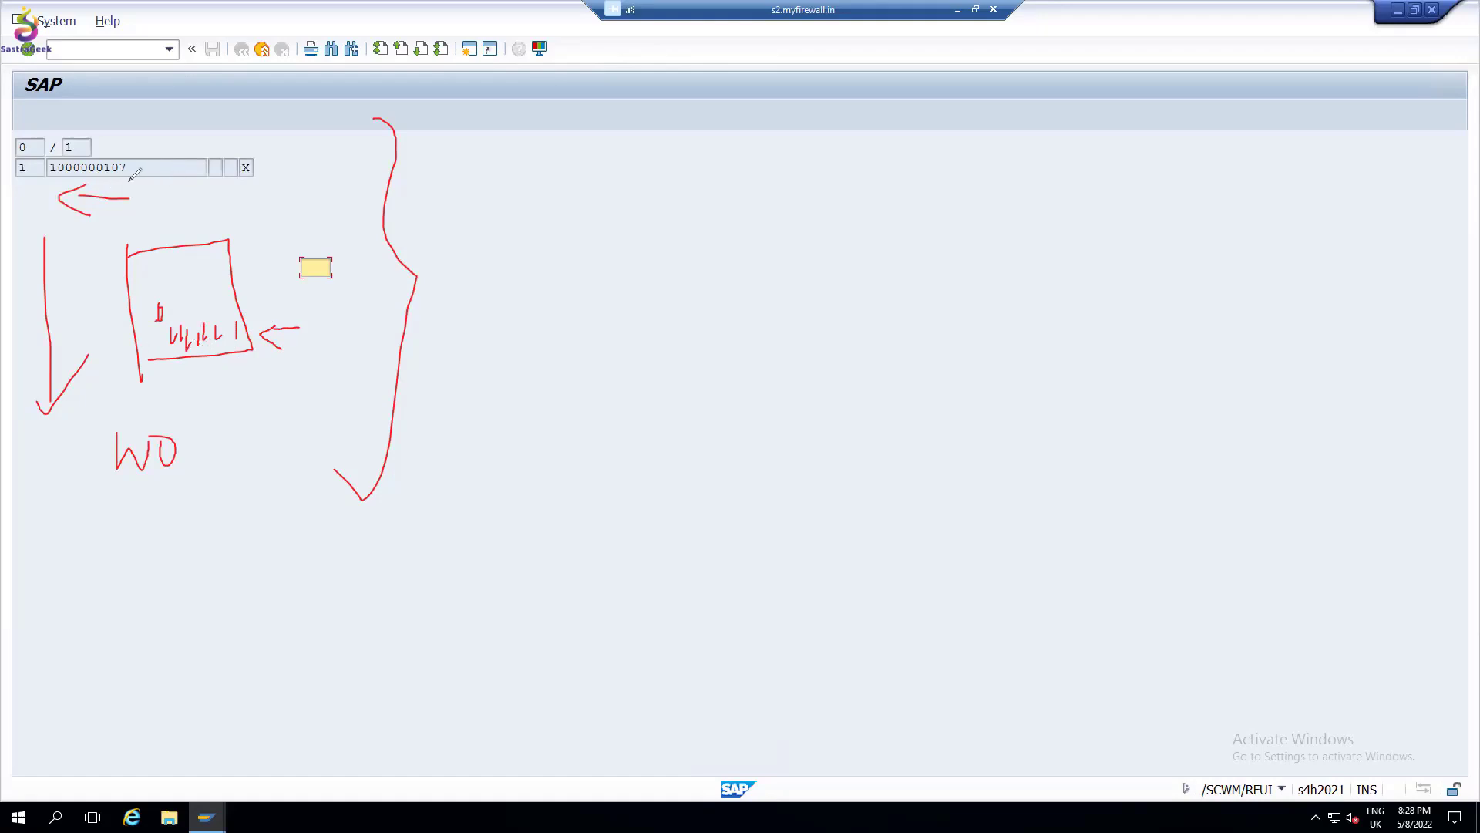
{"action": "left_click_drag", "start_coordinate": [136, 177], "coordinate": [183, 164]}
{"action": "key", "text": "Escape"}
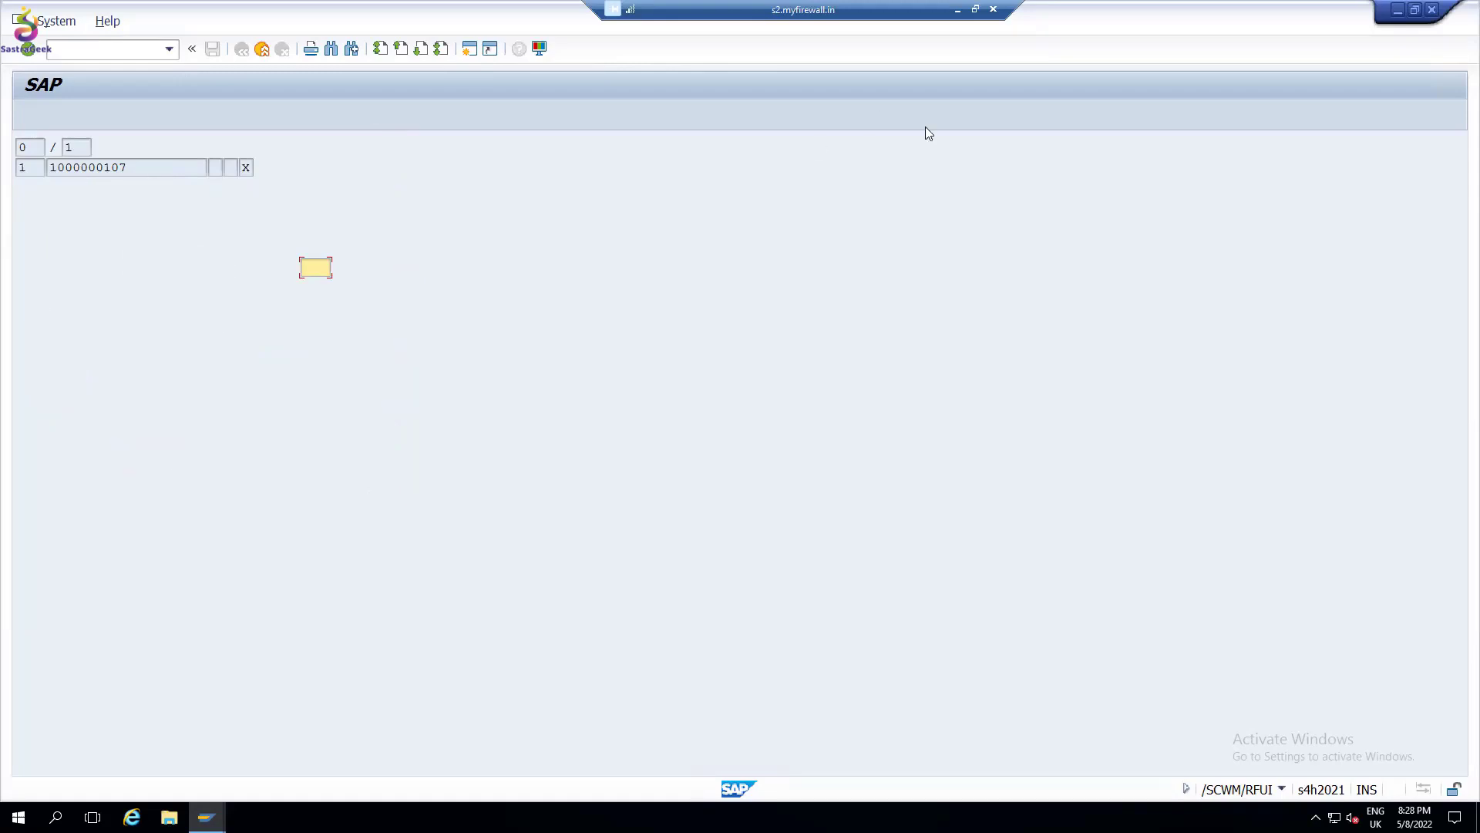
{"action": "left_click", "coordinate": [320, 272]}
{"action": "type", "text": "1"}
{"action": "key", "text": "Return"}
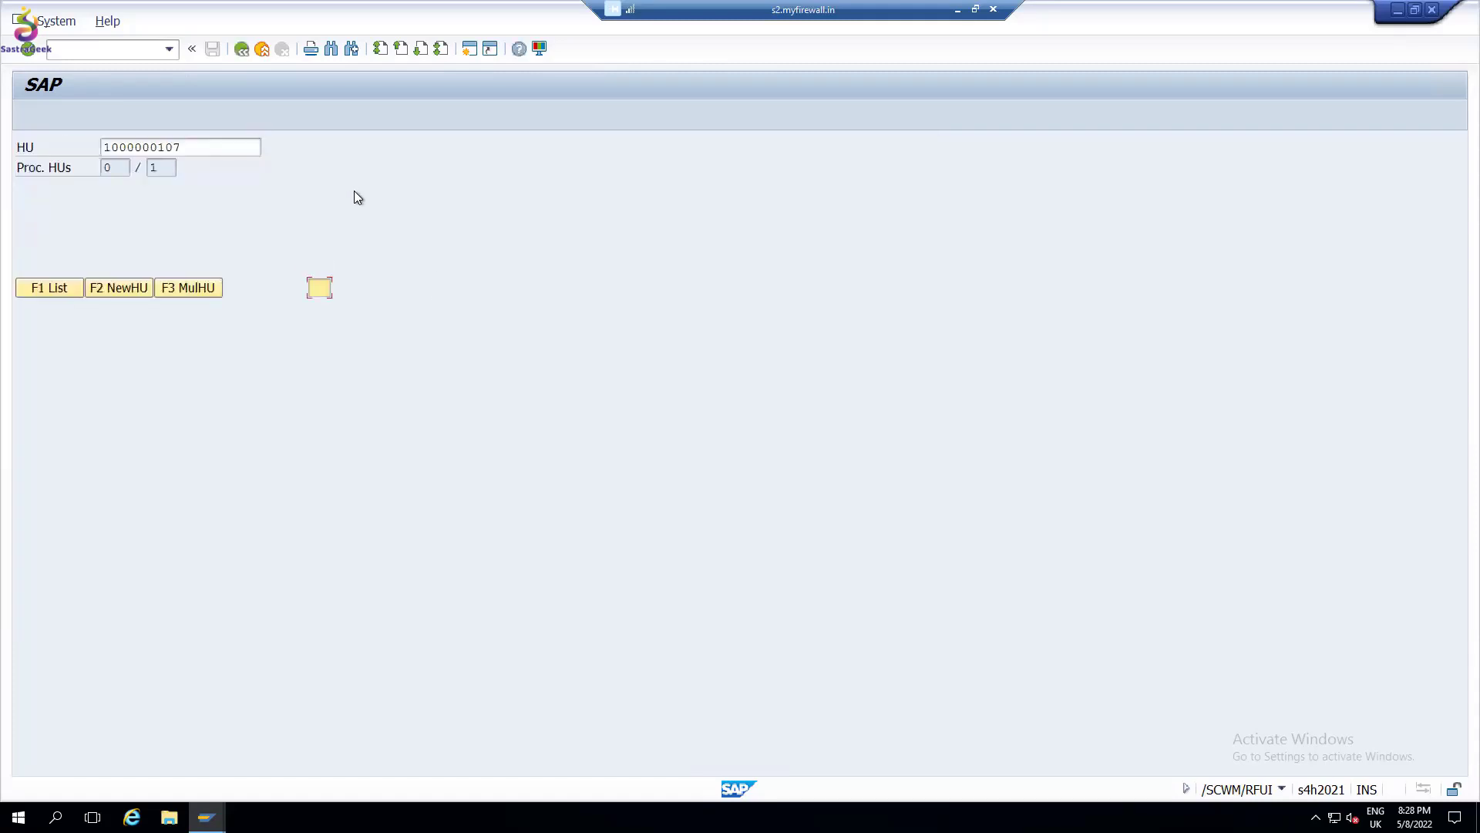
{"action": "key", "text": "Return"}
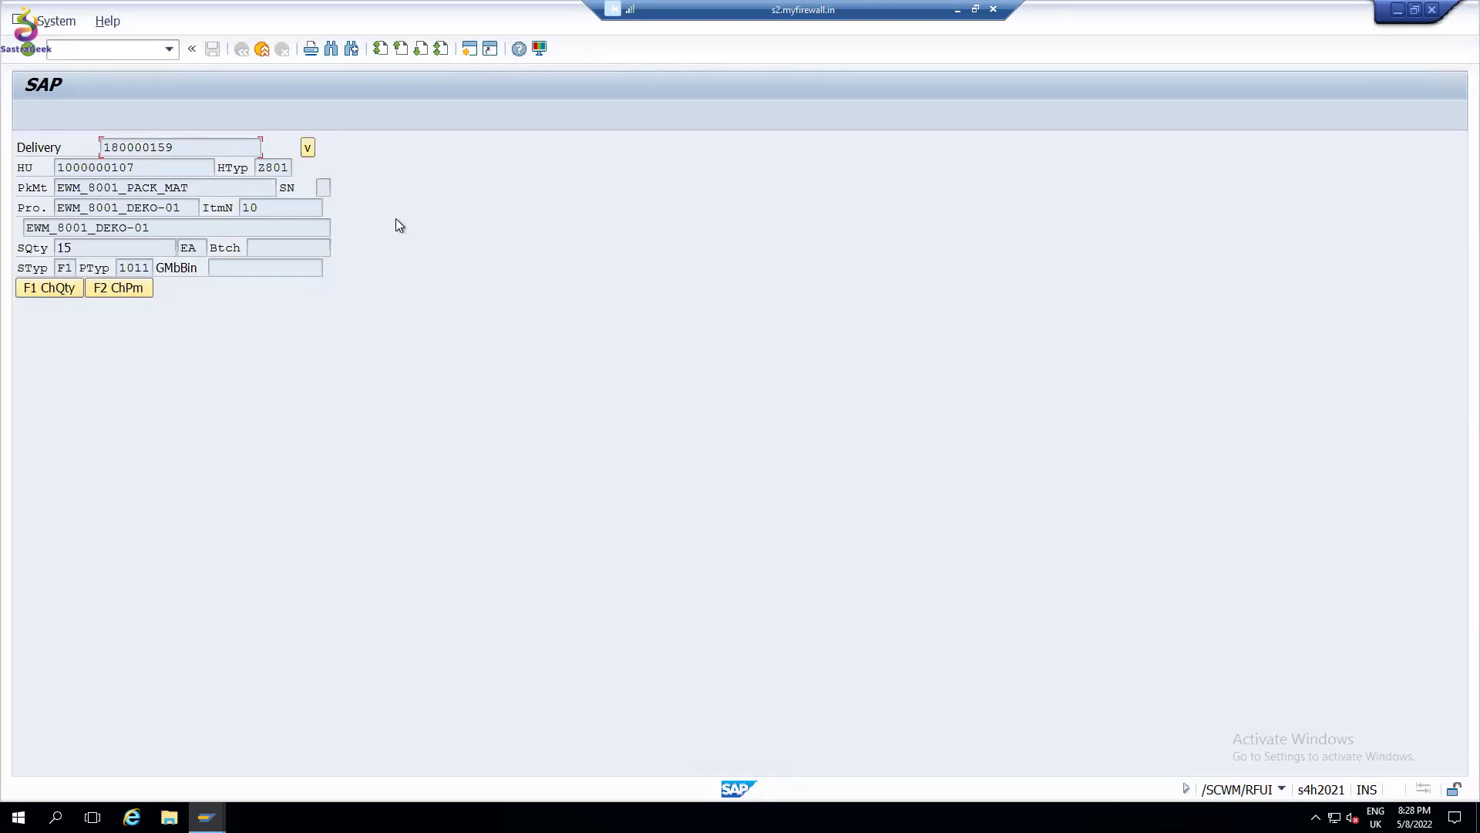
{"action": "left_click_drag", "start_coordinate": [136, 168], "coordinate": [56, 167]}
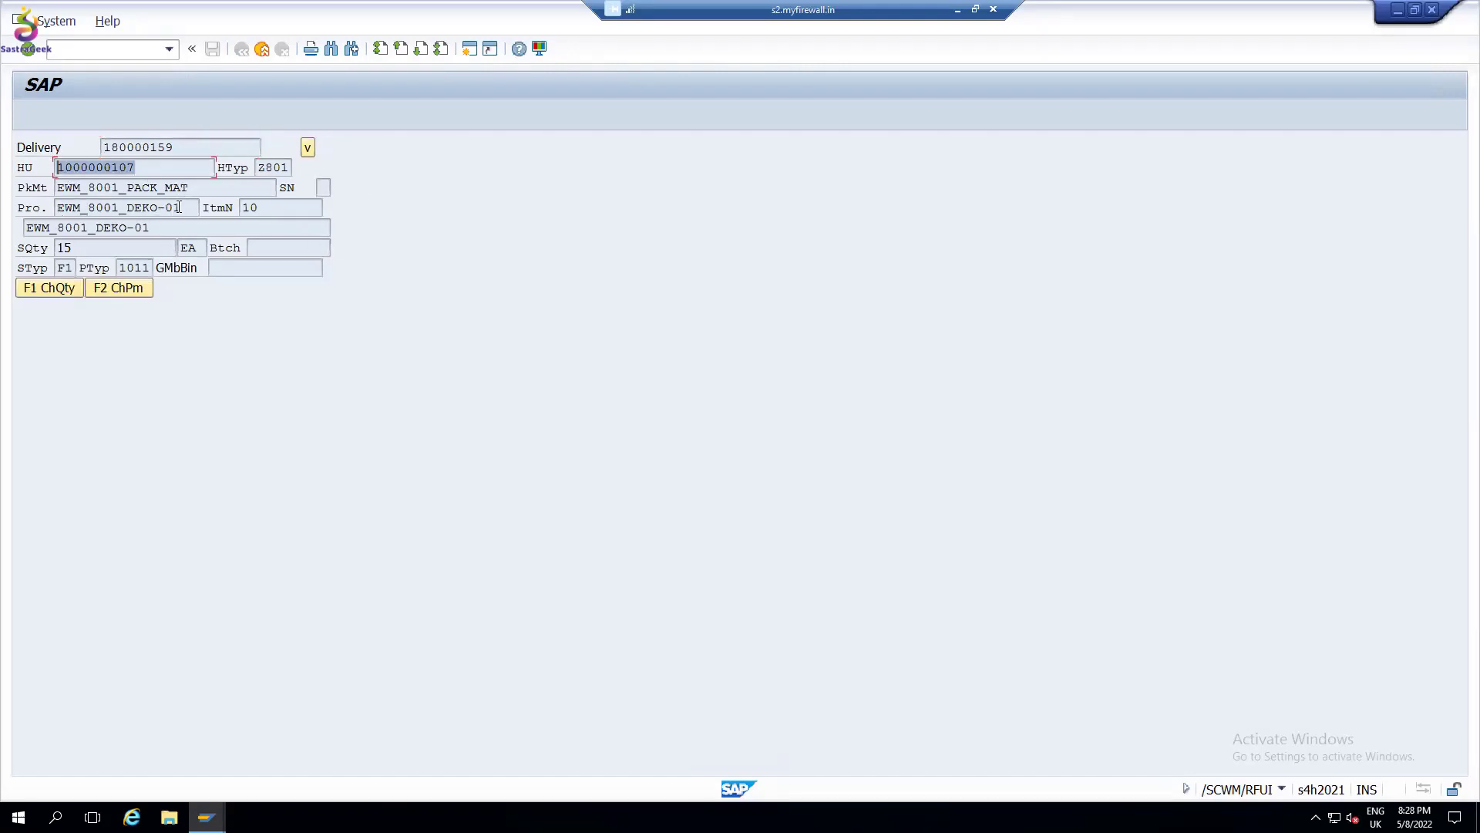
{"action": "left_click_drag", "start_coordinate": [182, 208], "coordinate": [72, 208]}
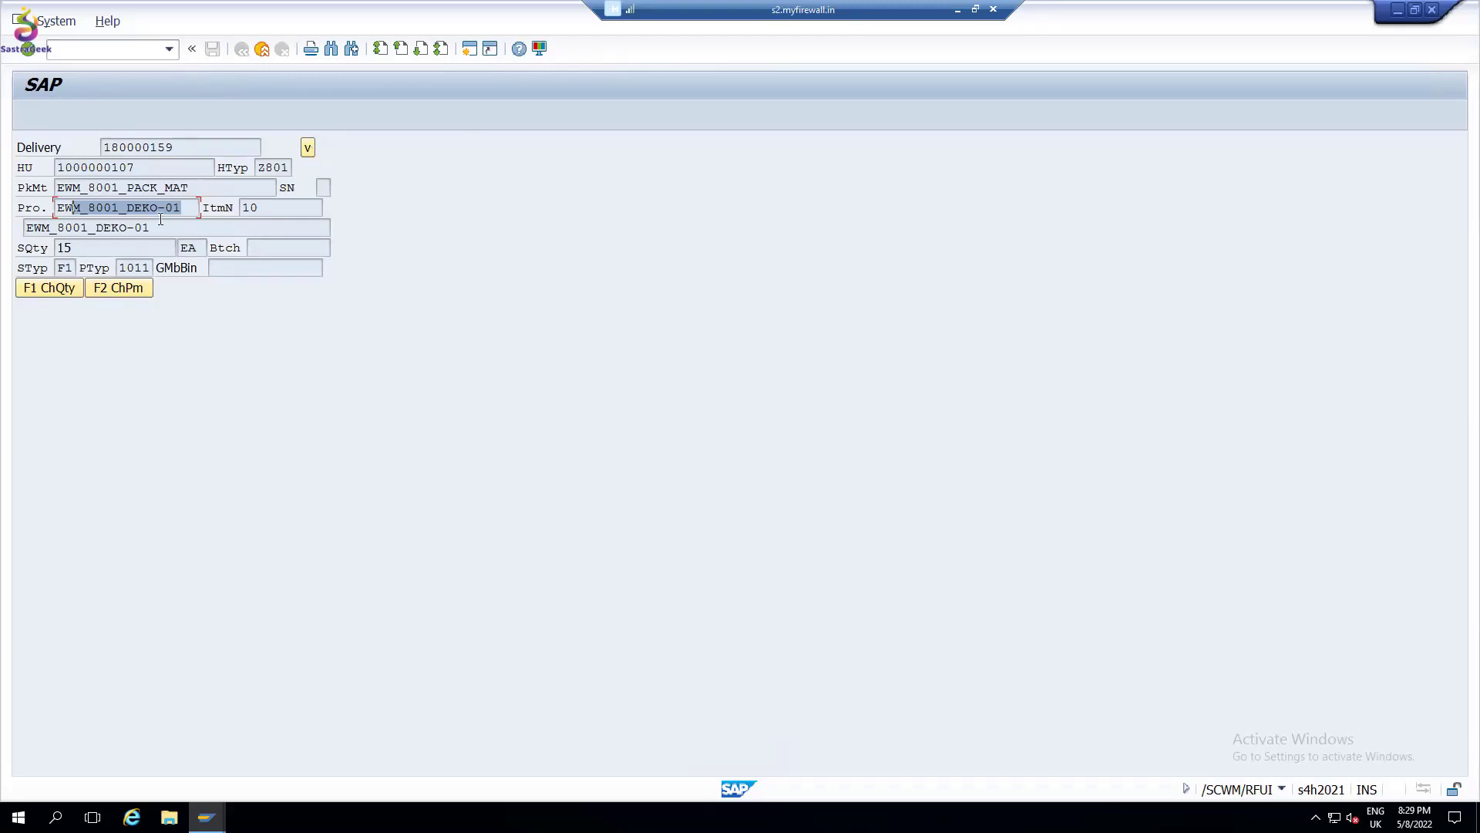
{"action": "left_click", "coordinate": [309, 147]}
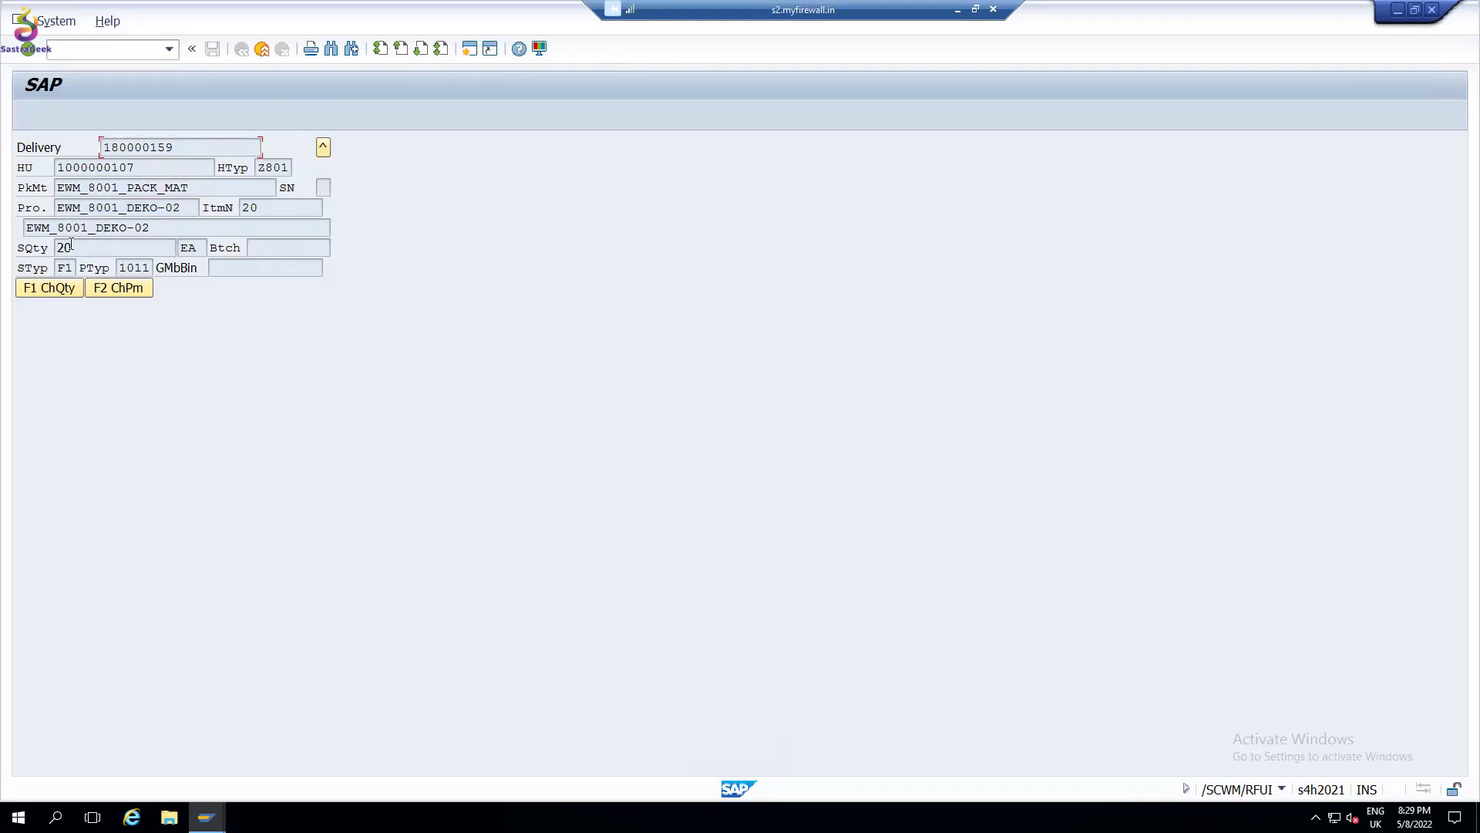
{"action": "double_click", "coordinate": [101, 167]}
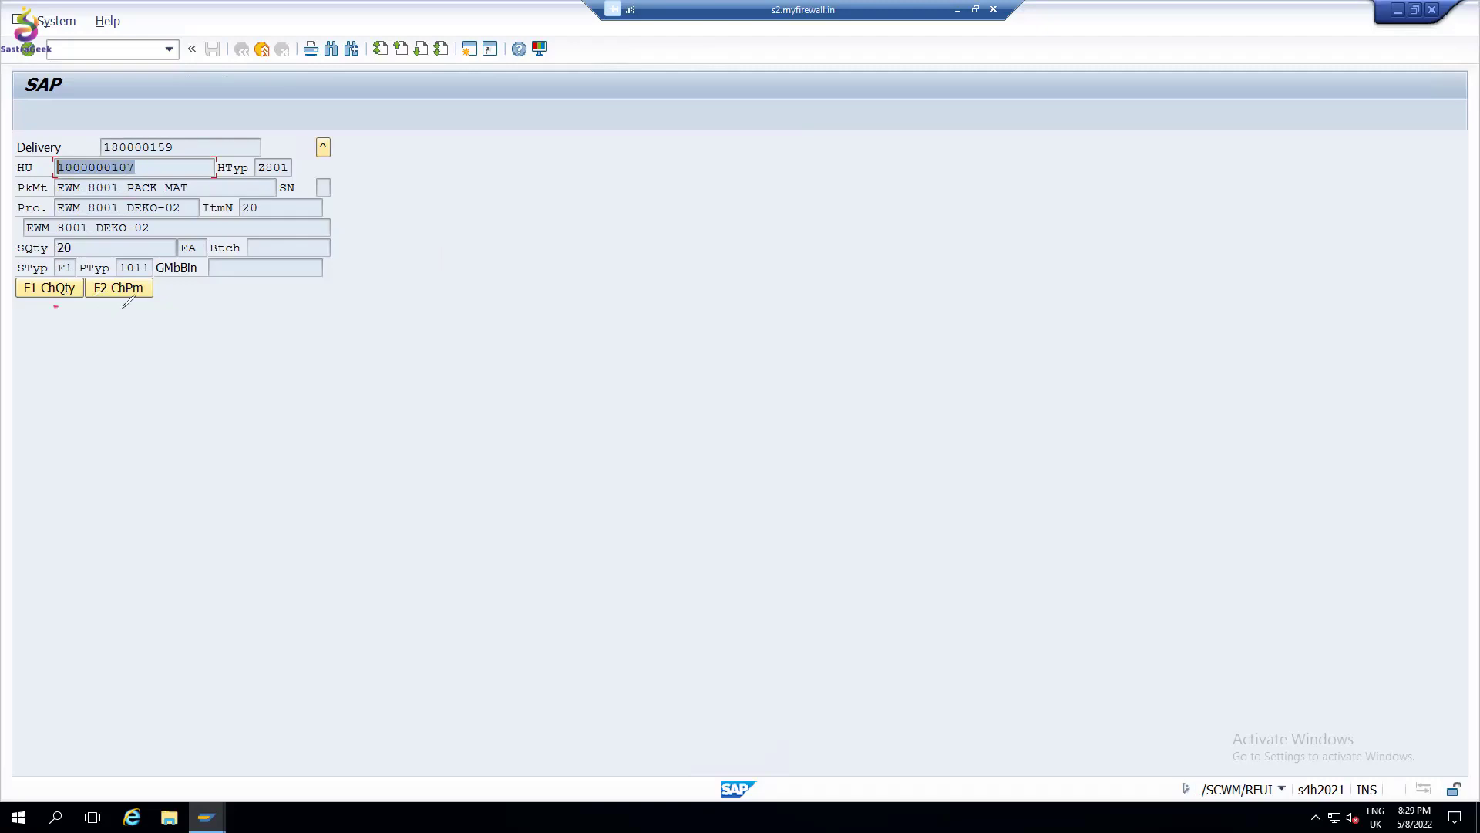
{"action": "left_click_drag", "start_coordinate": [122, 308], "coordinate": [153, 306]}
{"action": "mouse_move", "coordinate": [203, 179]}
{"action": "left_mouse_down"}
{"action": "mouse_move", "coordinate": [130, 176]}
{"action": "mouse_move", "coordinate": [199, 188]}
{"action": "left_mouse_up"}
{"action": "mouse_move", "coordinate": [103, 315]}
{"action": "left_mouse_down"}
{"action": "mouse_move", "coordinate": [48, 316]}
{"action": "mouse_move", "coordinate": [129, 326]}
{"action": "left_mouse_up"}
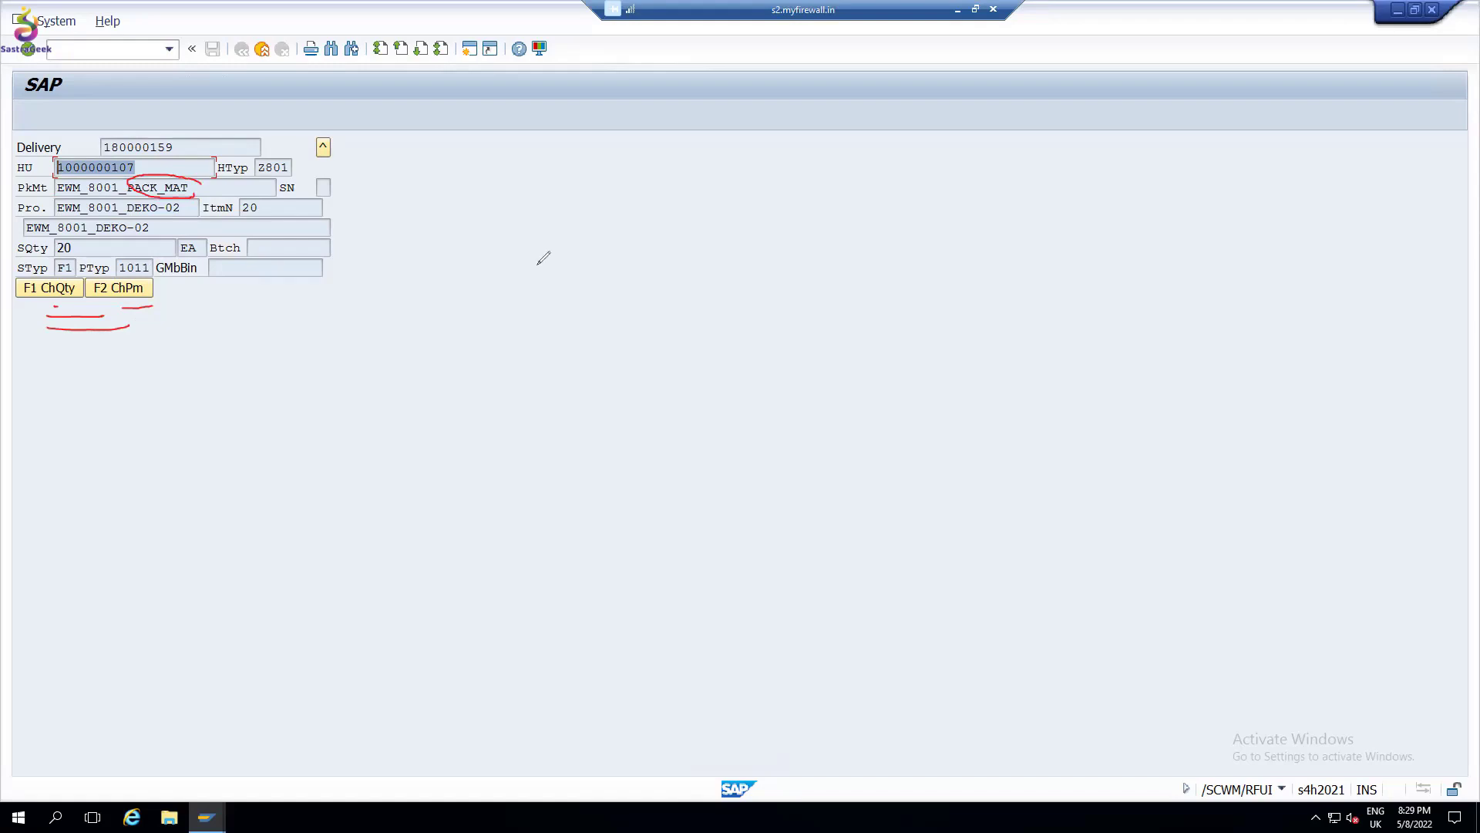
{"action": "key", "text": "Escape"}
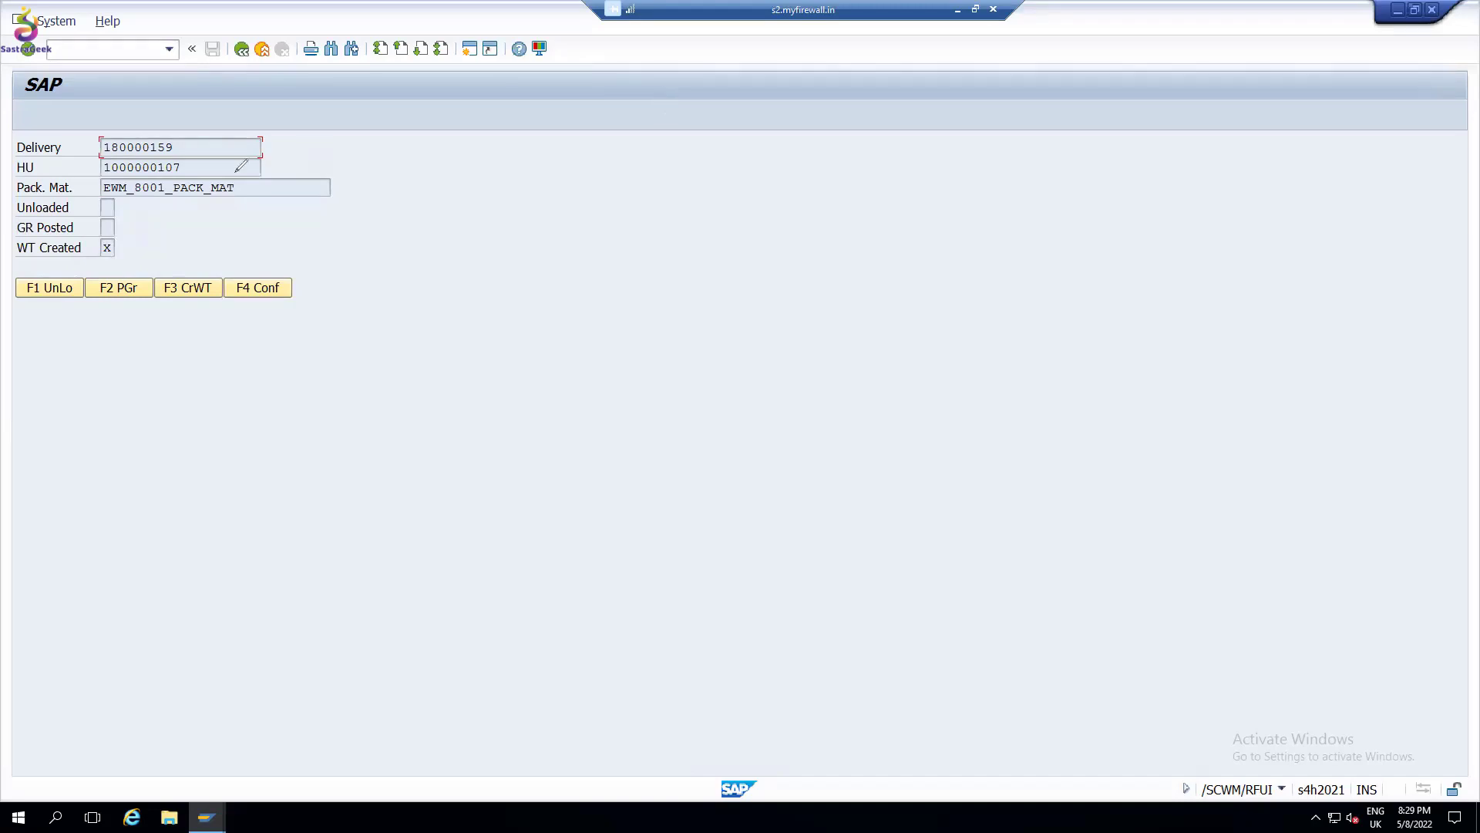
{"action": "mouse_move", "coordinate": [106, 242]}
{"action": "left_mouse_down"}
{"action": "mouse_move", "coordinate": [128, 261]}
{"action": "mouse_move", "coordinate": [99, 262]}
{"action": "left_mouse_up"}
{"action": "mouse_move", "coordinate": [192, 260]}
{"action": "left_mouse_down"}
{"action": "mouse_move", "coordinate": [137, 286]}
{"action": "mouse_move", "coordinate": [224, 270]}
{"action": "mouse_move", "coordinate": [129, 239]}
{"action": "mouse_move", "coordinate": [148, 253]}
{"action": "left_mouse_up"}
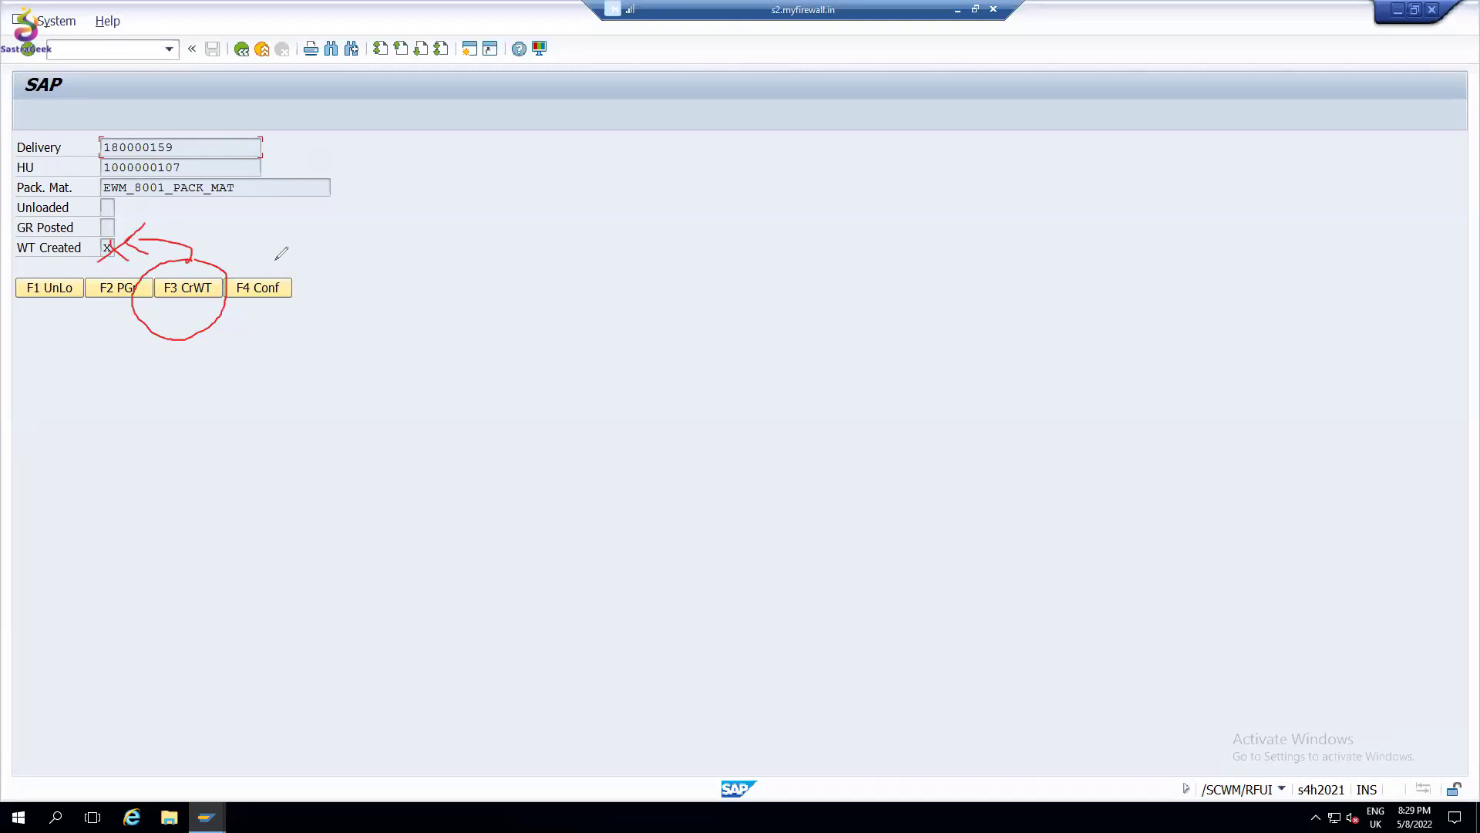
{"action": "mouse_move", "coordinate": [270, 269]}
{"action": "left_mouse_down"}
{"action": "mouse_move", "coordinate": [339, 278]}
{"action": "mouse_move", "coordinate": [329, 290]}
{"action": "left_mouse_up"}
{"action": "mouse_move", "coordinate": [239, 310]}
{"action": "left_mouse_down"}
{"action": "mouse_move", "coordinate": [282, 309]}
{"action": "mouse_move", "coordinate": [268, 322]}
{"action": "left_mouse_up"}
{"action": "mouse_move", "coordinate": [436, 270]}
{"action": "left_mouse_down"}
{"action": "mouse_move", "coordinate": [440, 310]}
{"action": "mouse_move", "coordinate": [460, 282]}
{"action": "left_mouse_up"}
{"action": "left_click_drag", "start_coordinate": [557, 266], "coordinate": [594, 319]}
{"action": "mouse_move", "coordinate": [615, 258]}
{"action": "left_mouse_down"}
{"action": "mouse_move", "coordinate": [616, 303]}
{"action": "mouse_move", "coordinate": [650, 255]}
{"action": "left_mouse_up"}
{"action": "left_click_drag", "start_coordinate": [586, 284], "coordinate": [633, 283]}
{"action": "left_click_drag", "start_coordinate": [437, 434], "coordinate": [466, 441]}
{"action": "mouse_move", "coordinate": [460, 395]}
{"action": "left_mouse_down"}
{"action": "mouse_move", "coordinate": [486, 453]}
{"action": "mouse_move", "coordinate": [462, 395]}
{"action": "left_mouse_up"}
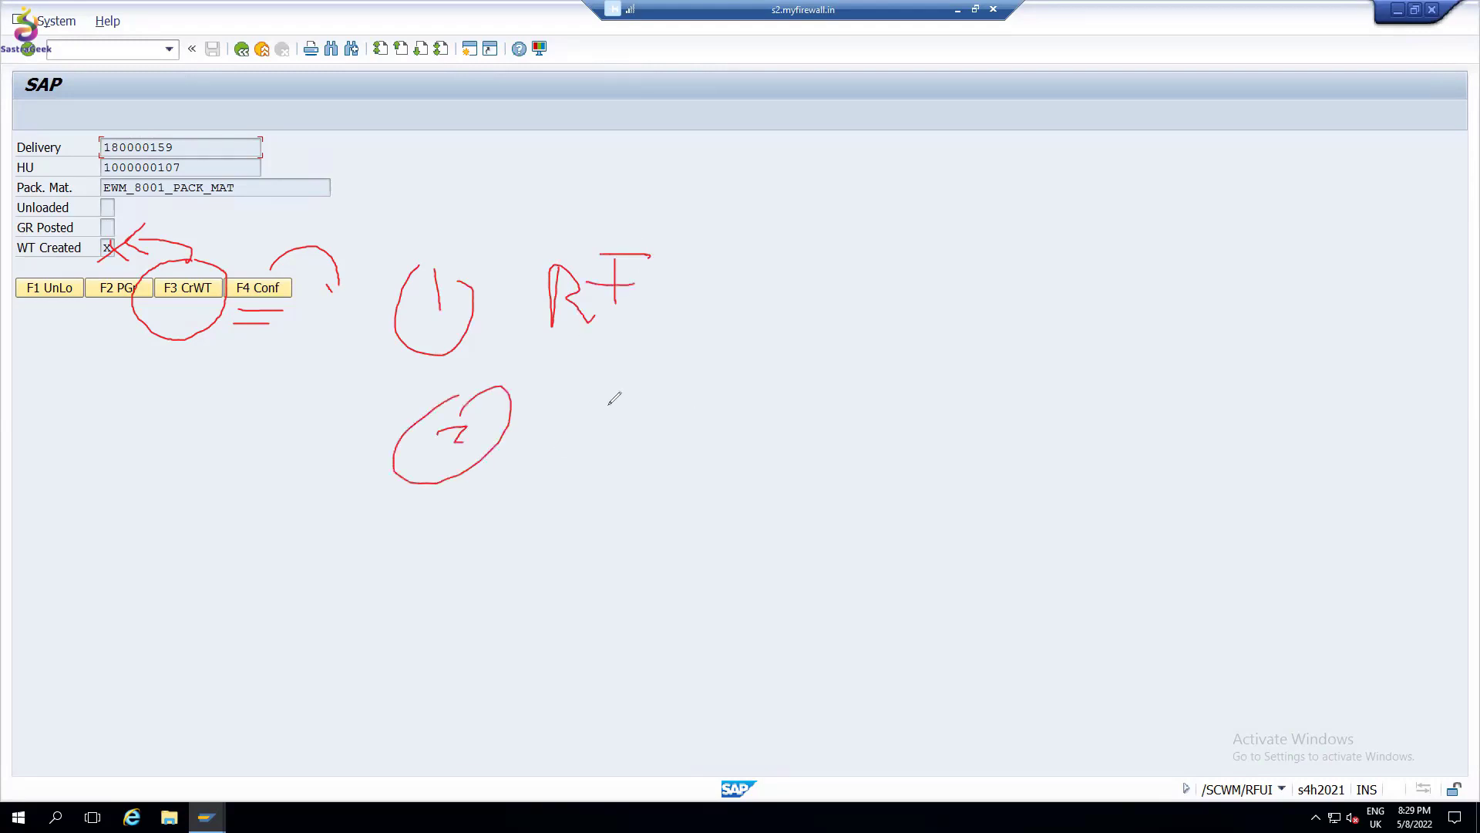
{"action": "mouse_move", "coordinate": [607, 402]}
{"action": "left_mouse_down"}
{"action": "mouse_move", "coordinate": [693, 427]}
{"action": "mouse_move", "coordinate": [729, 407]}
{"action": "left_mouse_up"}
{"action": "mouse_move", "coordinate": [842, 376]}
{"action": "left_mouse_down"}
{"action": "mouse_move", "coordinate": [835, 437]}
{"action": "mouse_move", "coordinate": [843, 405]}
{"action": "left_mouse_up"}
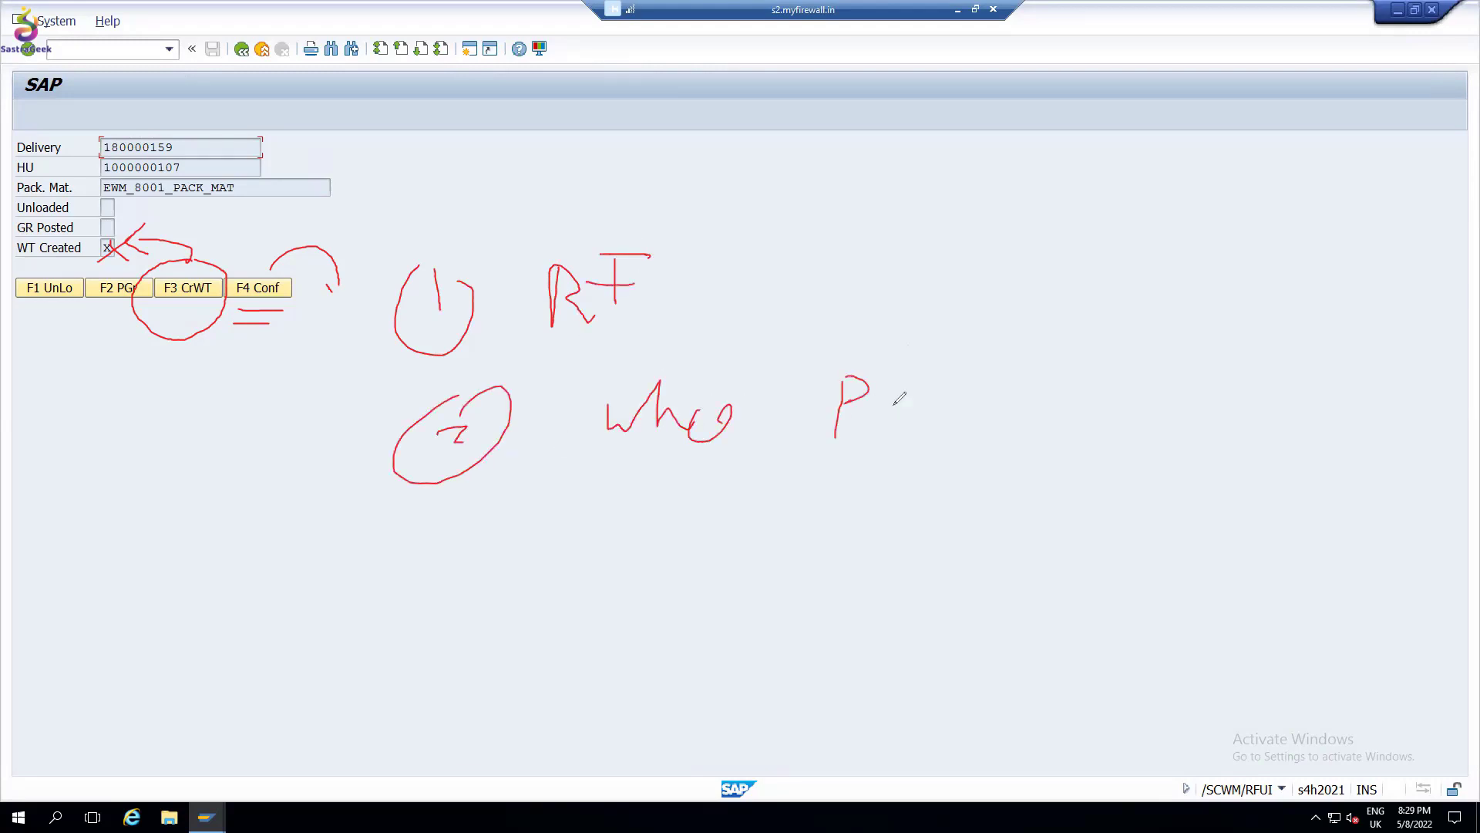
{"action": "left_click_drag", "start_coordinate": [896, 357], "coordinate": [885, 417]}
{"action": "mouse_move", "coordinate": [884, 417]}
{"action": "left_mouse_down"}
{"action": "mouse_move", "coordinate": [936, 393]}
{"action": "mouse_move", "coordinate": [953, 441]}
{"action": "left_mouse_up"}
{"action": "left_click_drag", "start_coordinate": [964, 416], "coordinate": [1029, 423]}
{"action": "mouse_move", "coordinate": [1089, 182]}
{"action": "left_mouse_down"}
{"action": "mouse_move", "coordinate": [1134, 292]}
{"action": "mouse_move", "coordinate": [1110, 572]}
{"action": "left_mouse_up"}
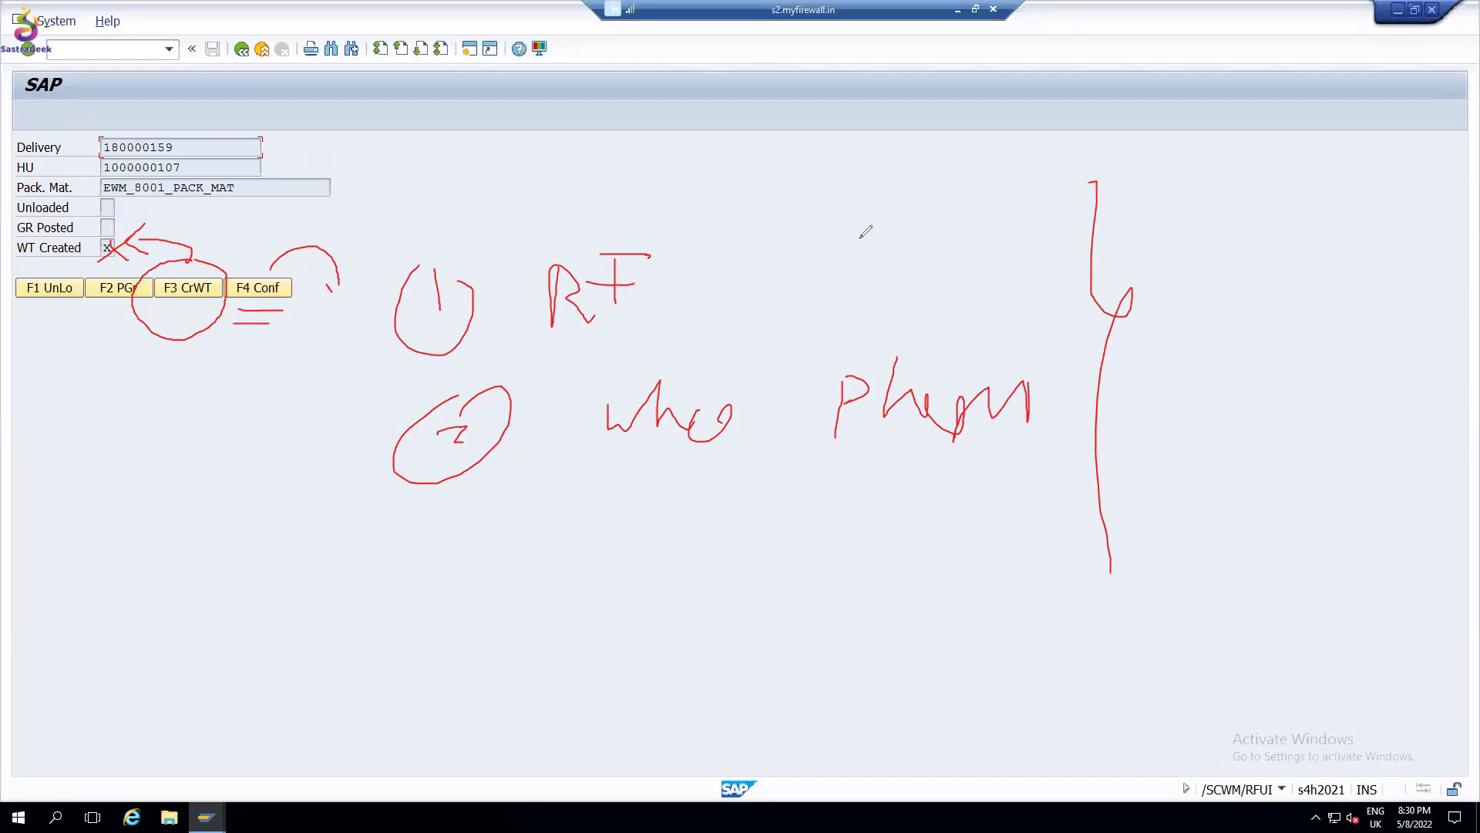
{"action": "key", "text": "e"}
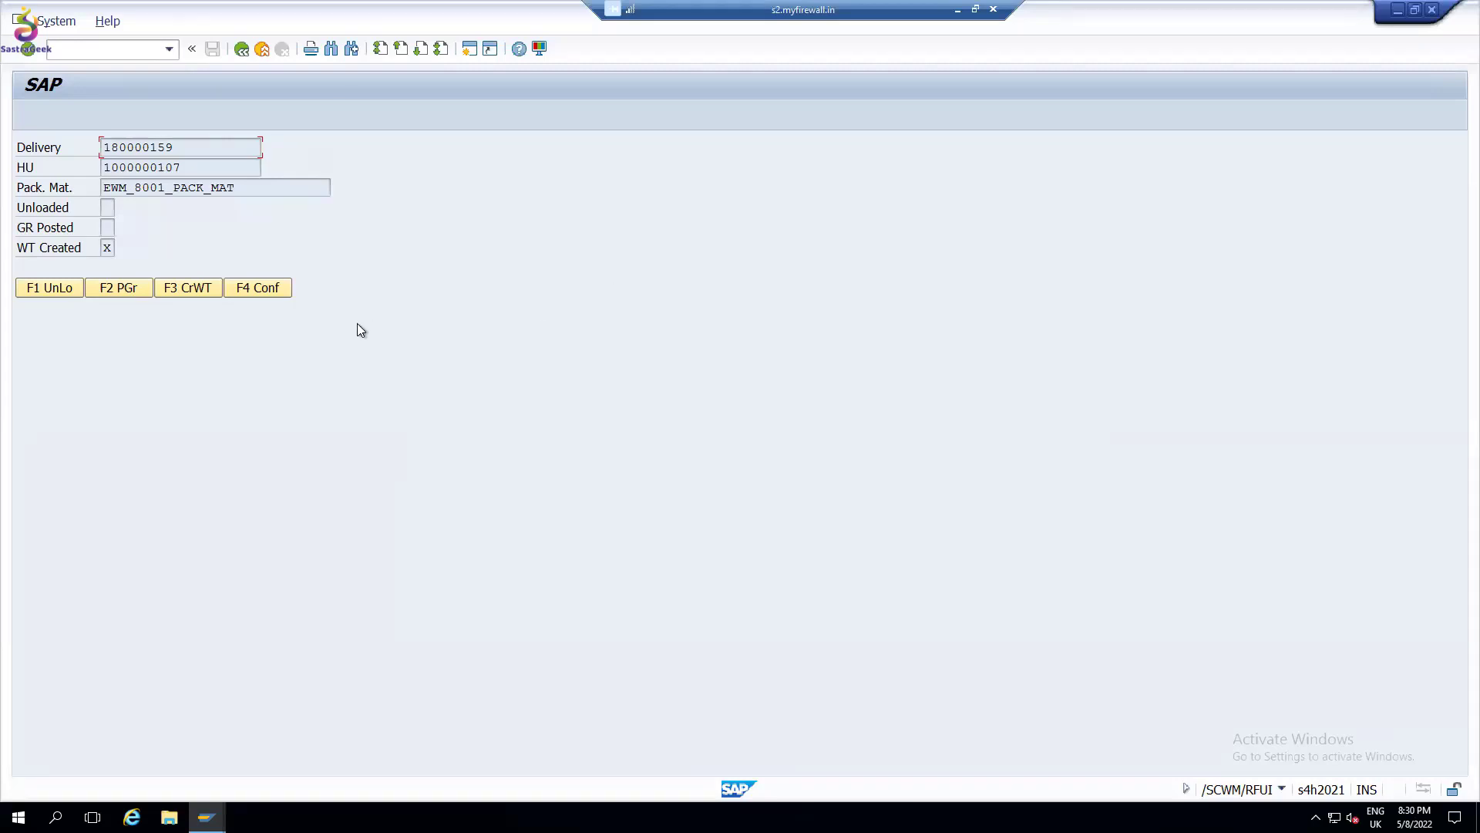
{"action": "left_click", "coordinate": [262, 288]}
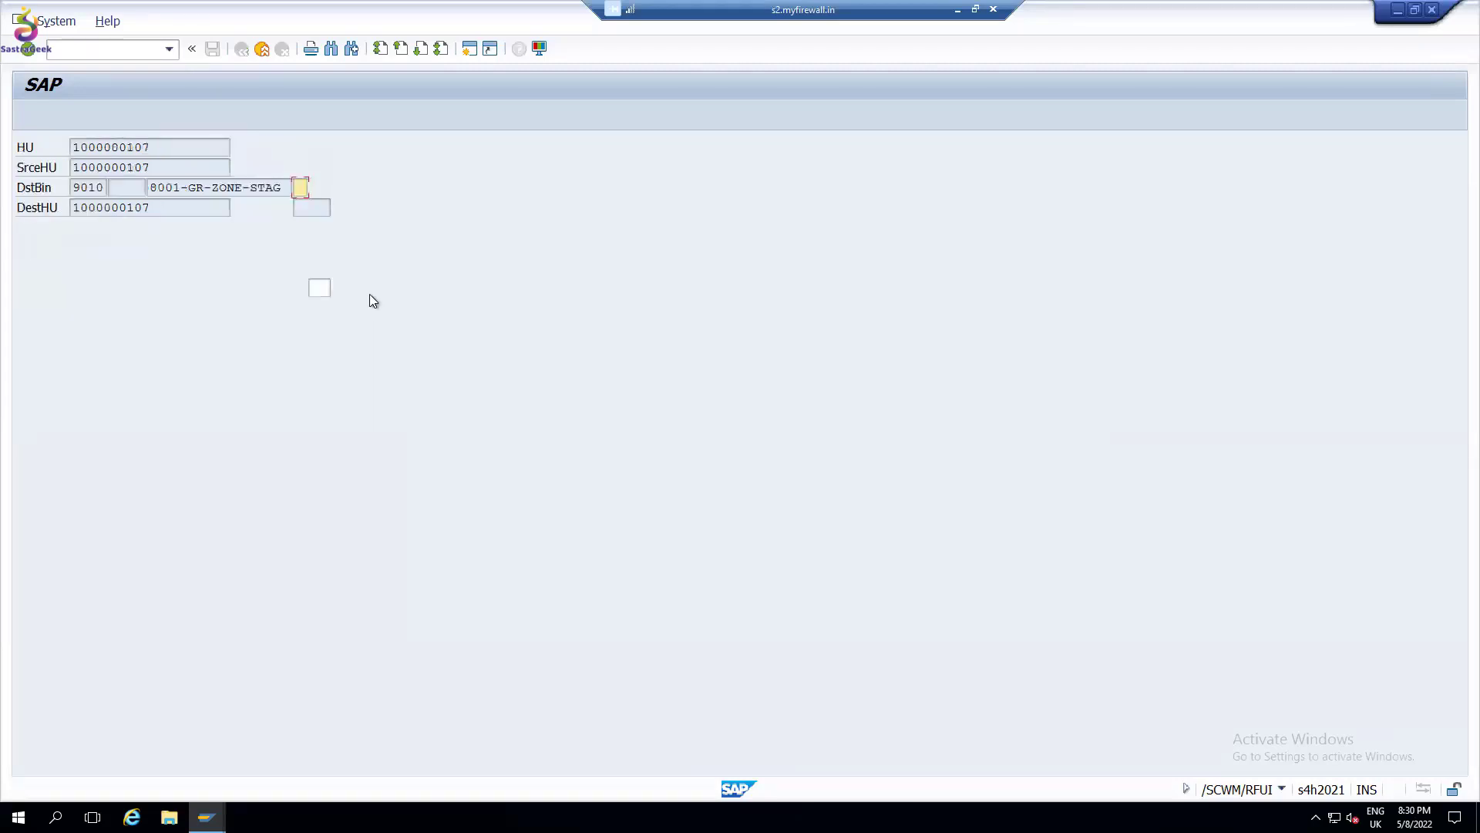
{"action": "left_click_drag", "start_coordinate": [152, 186], "coordinate": [283, 187]}
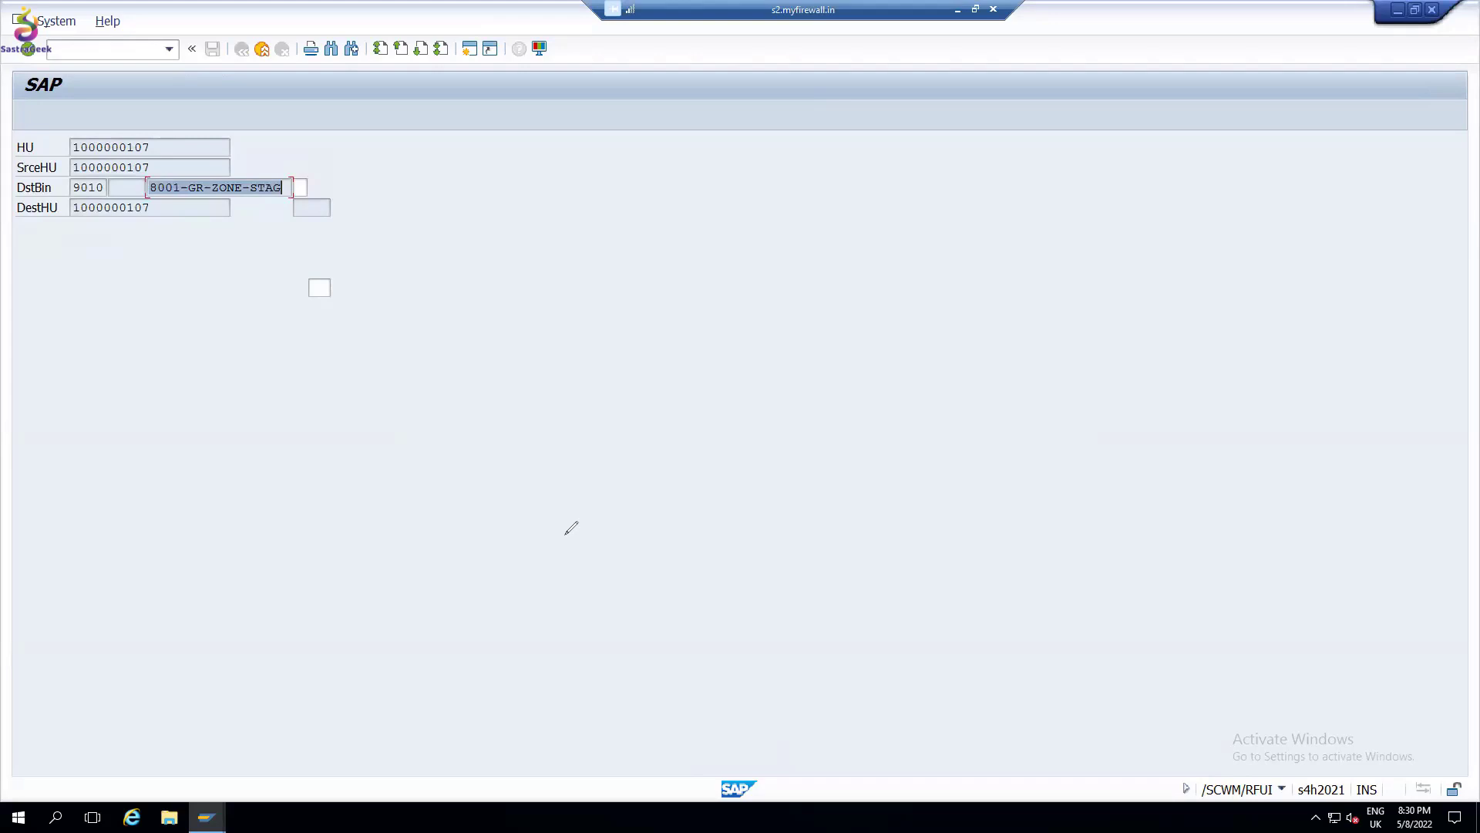
{"action": "mouse_move", "coordinate": [566, 535]}
{"action": "left_mouse_down"}
{"action": "mouse_move", "coordinate": [589, 203]}
{"action": "mouse_move", "coordinate": [589, 306]}
{"action": "left_mouse_up"}
{"action": "mouse_move", "coordinate": [572, 371]}
{"action": "left_mouse_down"}
{"action": "mouse_move", "coordinate": [594, 420]}
{"action": "mouse_move", "coordinate": [579, 434]}
{"action": "left_mouse_up"}
{"action": "left_click_drag", "start_coordinate": [566, 466], "coordinate": [571, 538]}
{"action": "left_click_drag", "start_coordinate": [175, 205], "coordinate": [269, 214]}
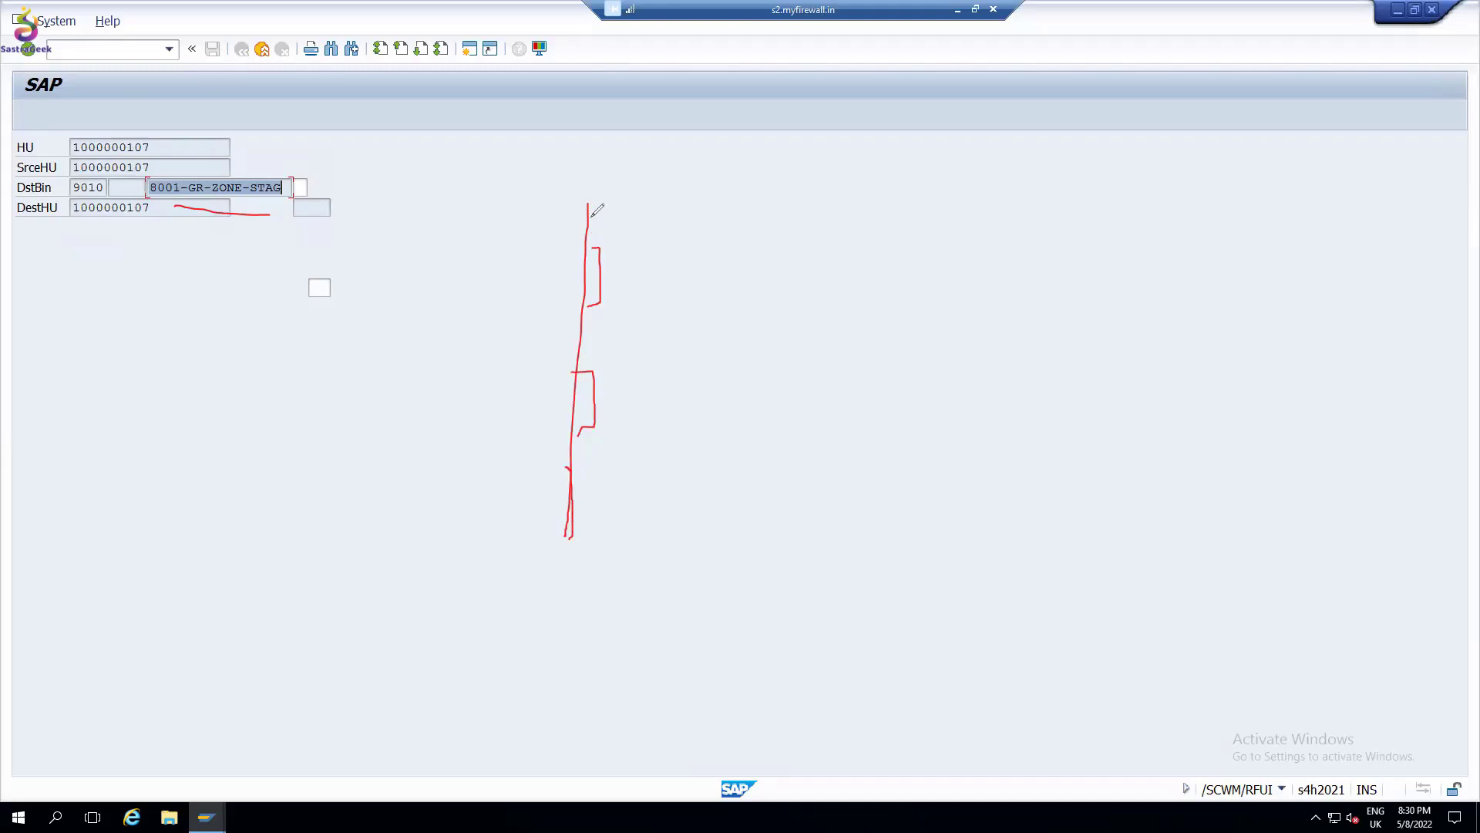
{"action": "mouse_move", "coordinate": [590, 219]}
{"action": "left_mouse_down"}
{"action": "mouse_move", "coordinate": [608, 231]}
{"action": "mouse_move", "coordinate": [587, 234]}
{"action": "mouse_move", "coordinate": [653, 216]}
{"action": "mouse_move", "coordinate": [638, 284]}
{"action": "left_mouse_up"}
{"action": "mouse_move", "coordinate": [714, 194]}
{"action": "left_mouse_down"}
{"action": "mouse_move", "coordinate": [824, 218]}
{"action": "mouse_move", "coordinate": [787, 262]}
{"action": "mouse_move", "coordinate": [771, 254]}
{"action": "left_mouse_up"}
{"action": "left_click_drag", "start_coordinate": [740, 269], "coordinate": [825, 254]}
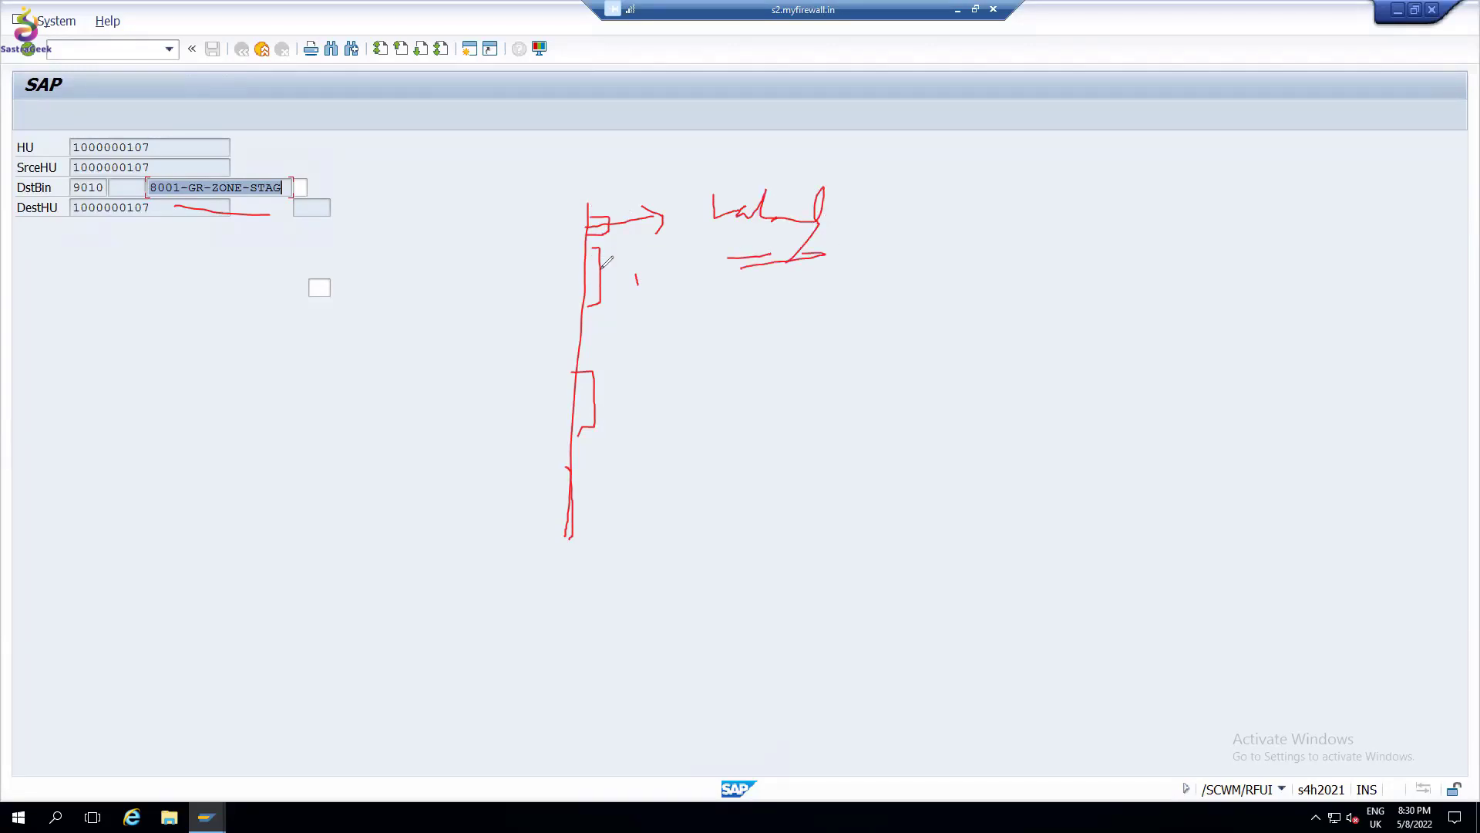
{"action": "mouse_move", "coordinate": [690, 266]}
{"action": "left_mouse_down"}
{"action": "mouse_move", "coordinate": [738, 378]}
{"action": "mouse_move", "coordinate": [637, 242]}
{"action": "mouse_move", "coordinate": [678, 268]}
{"action": "left_mouse_up"}
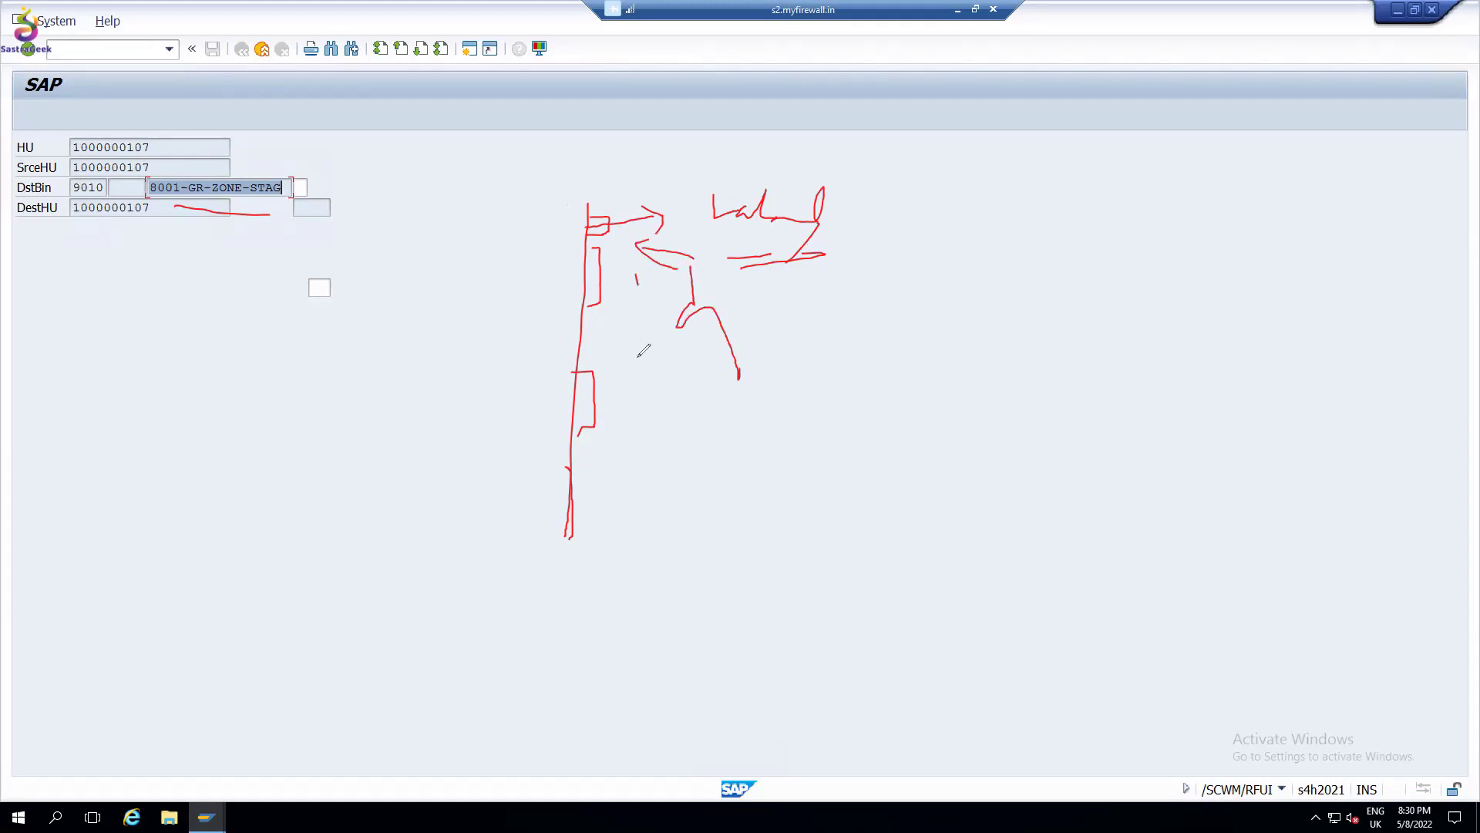
{"action": "left_click_drag", "start_coordinate": [655, 339], "coordinate": [654, 439]}
{"action": "mouse_move", "coordinate": [657, 291]}
{"action": "left_mouse_down"}
{"action": "mouse_move", "coordinate": [759, 328]}
{"action": "mouse_move", "coordinate": [665, 501]}
{"action": "left_mouse_up"}
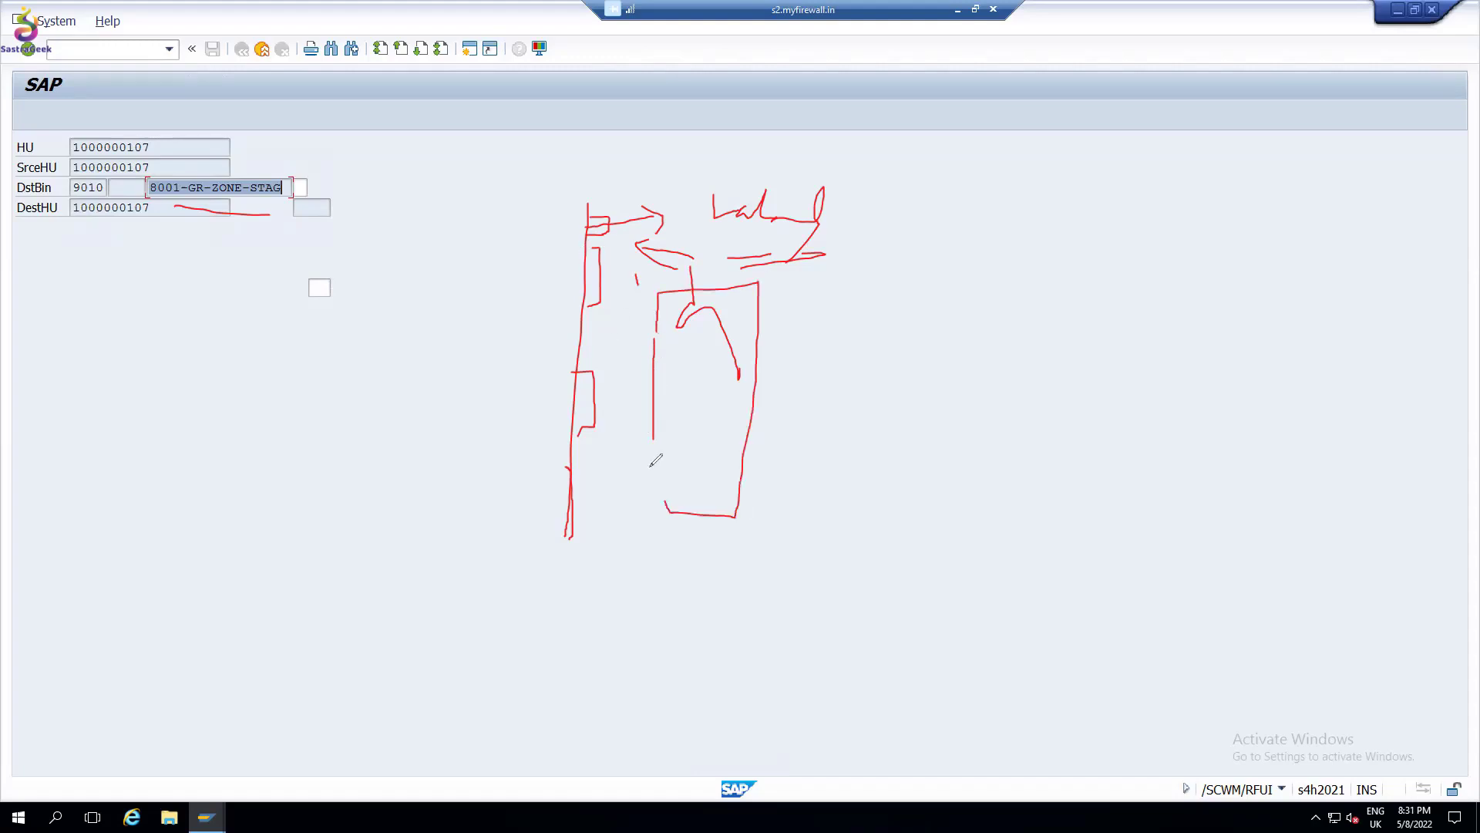
{"action": "left_click_drag", "start_coordinate": [657, 436], "coordinate": [647, 503]}
{"action": "mouse_move", "coordinate": [676, 377]}
{"action": "left_mouse_down"}
{"action": "mouse_move", "coordinate": [707, 376]}
{"action": "mouse_move", "coordinate": [697, 394]}
{"action": "left_mouse_up"}
Step: Enter G as the destination bin verification and submit the HU confirmation
{"action": "key", "text": "Escape"}
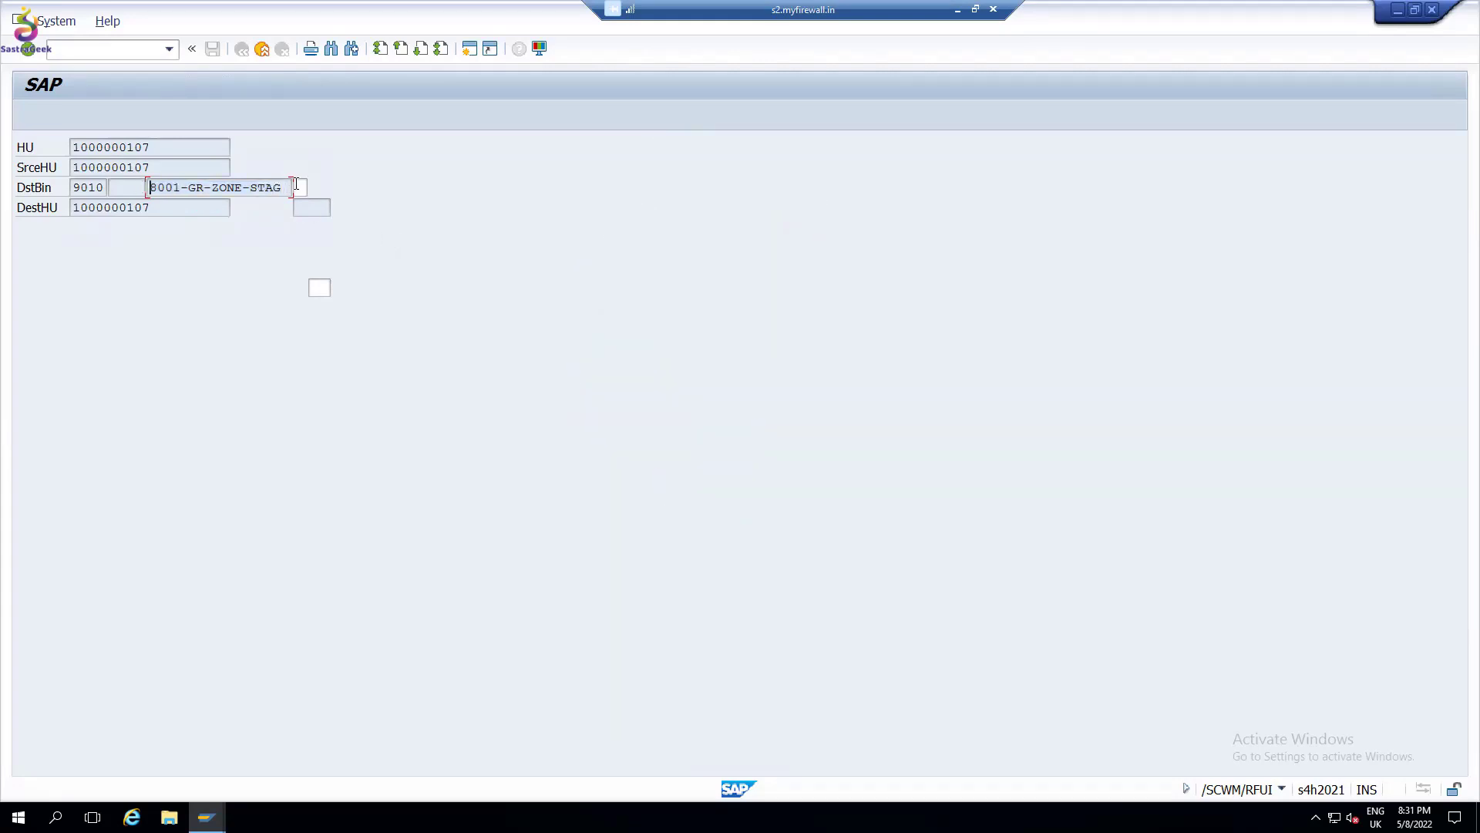
{"action": "left_click", "coordinate": [298, 186]}
{"action": "type", "text": "G"}
{"action": "key", "text": "Return"}
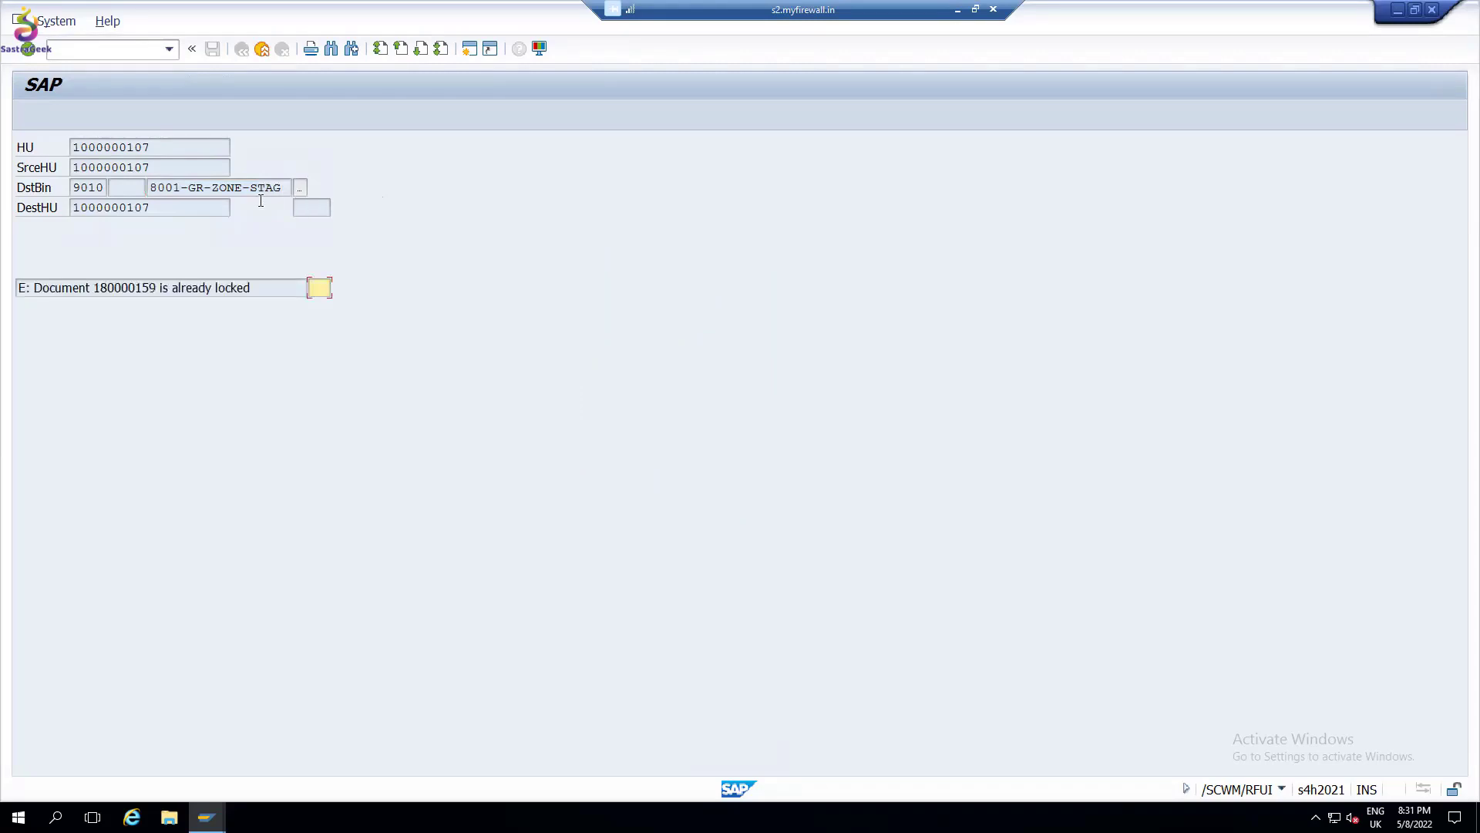
Step: Cycle through the delivery, Easy Access and Warehouse Monitor windows, returning to the RF session
{"action": "left_click", "coordinate": [205, 816]}
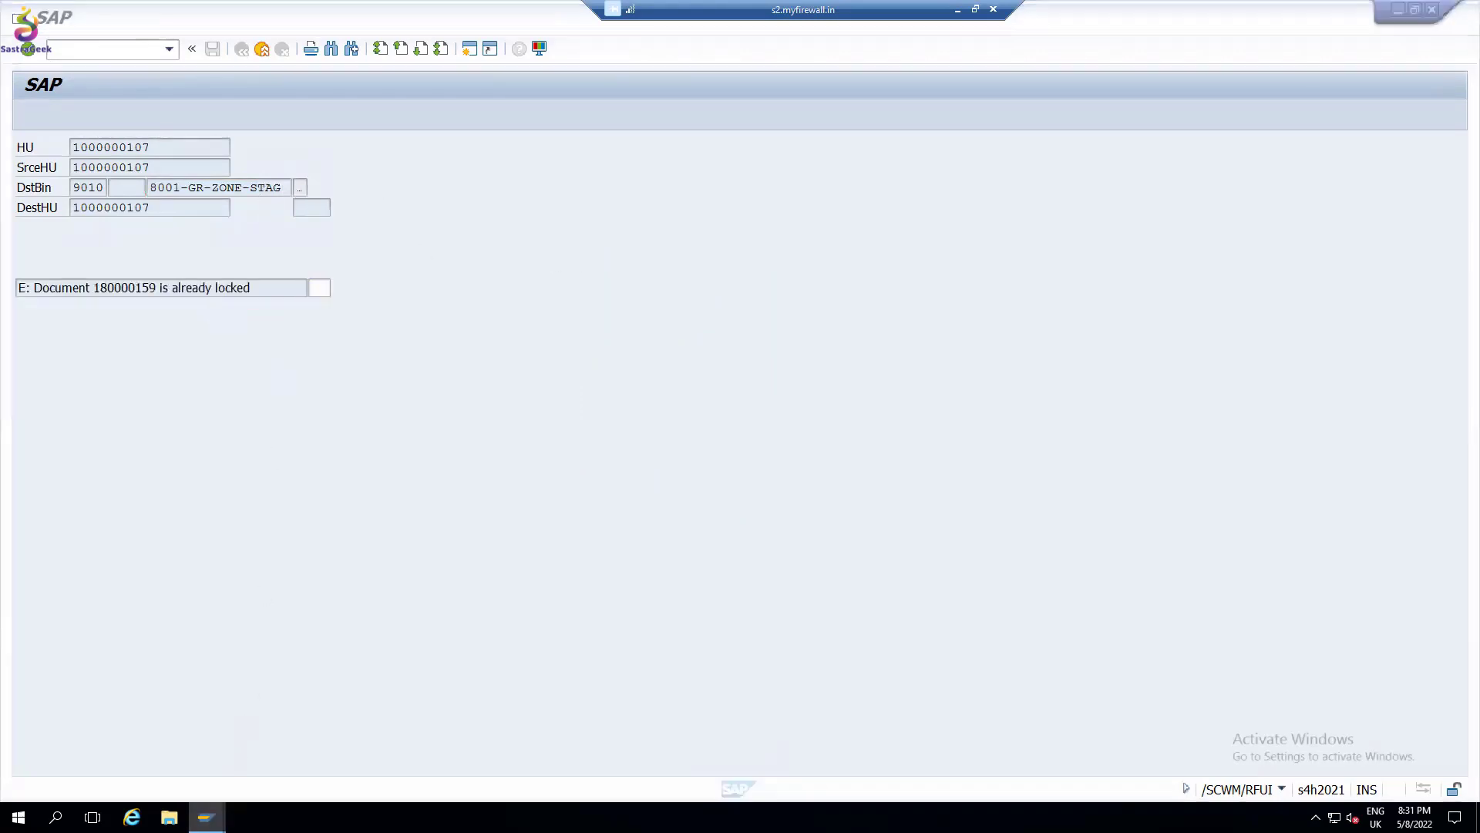
{"action": "left_click", "coordinate": [548, 752]}
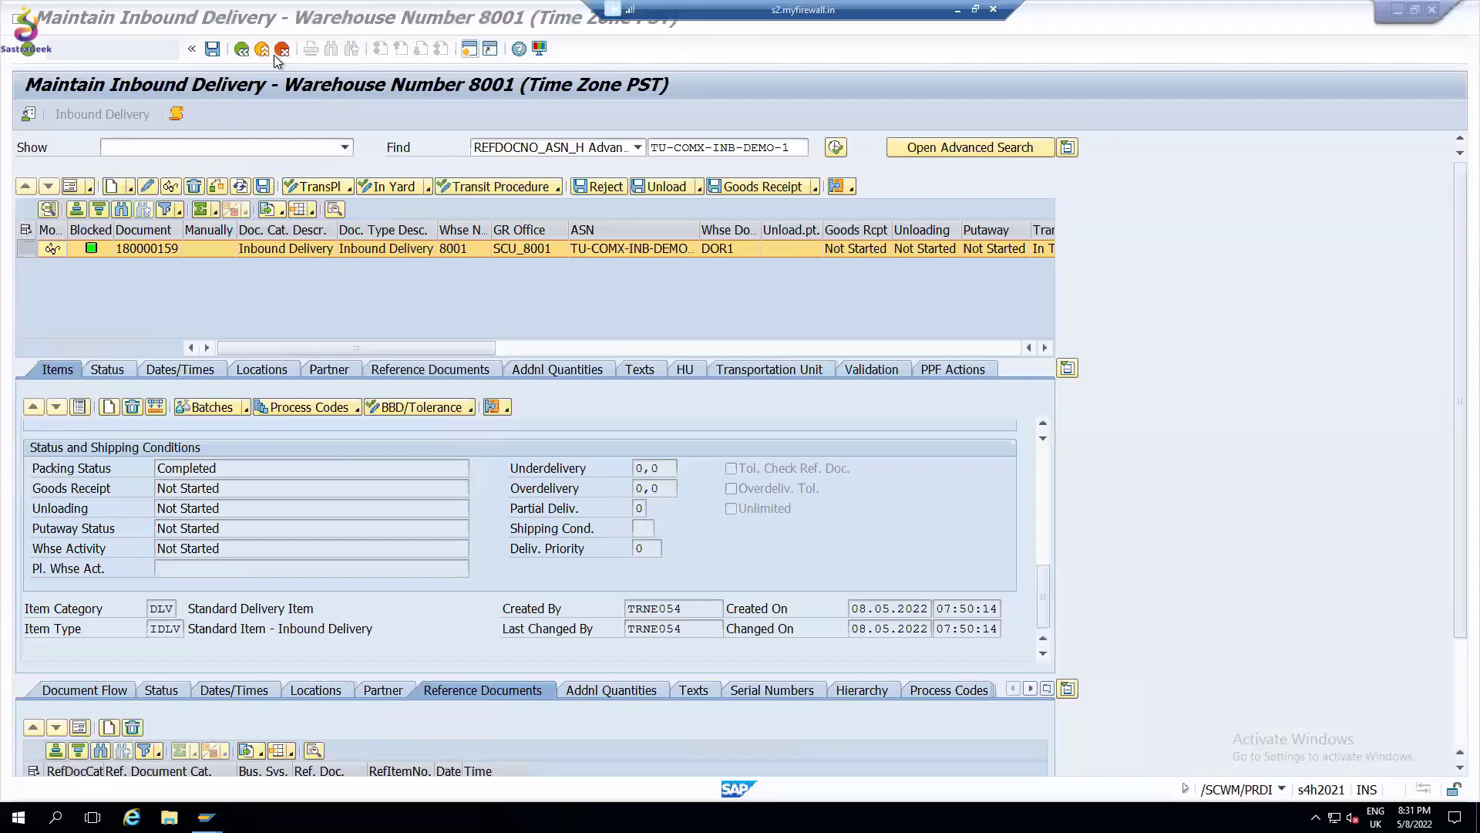
{"action": "left_click", "coordinate": [241, 48]}
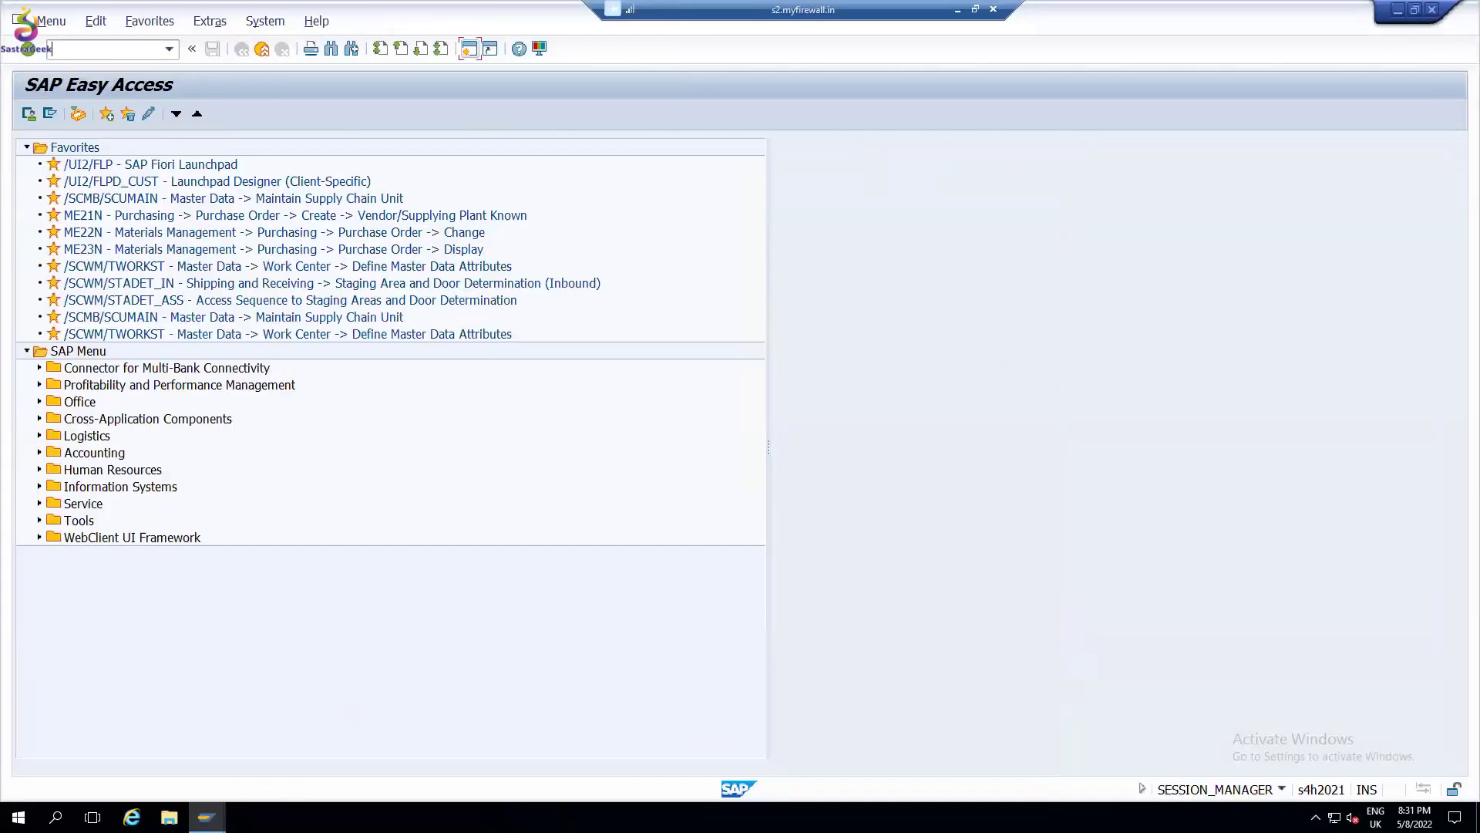
{"action": "left_click", "coordinate": [205, 816]}
{"action": "left_click", "coordinate": [692, 765]}
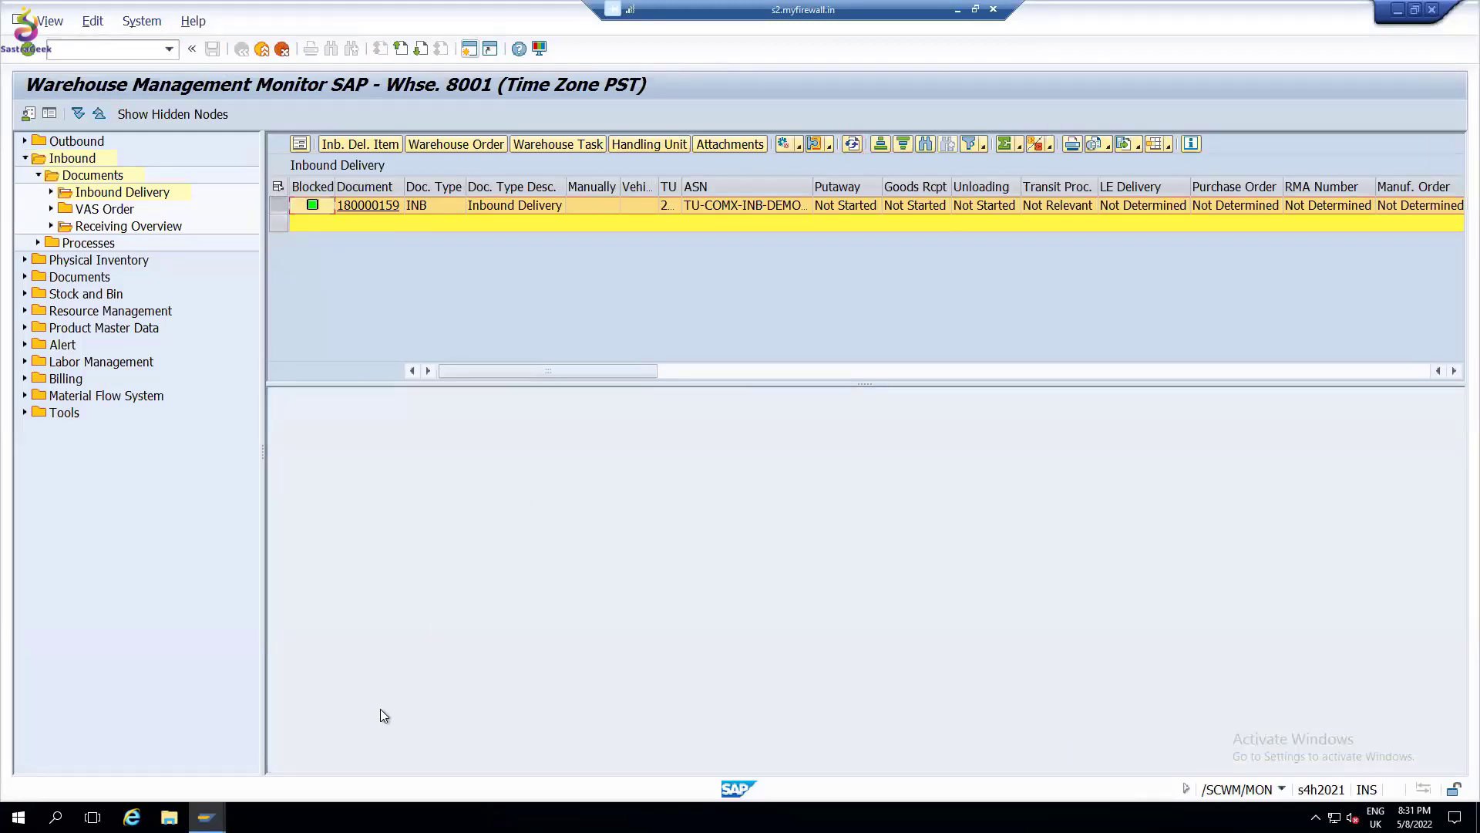
{"action": "left_click", "coordinate": [205, 817]}
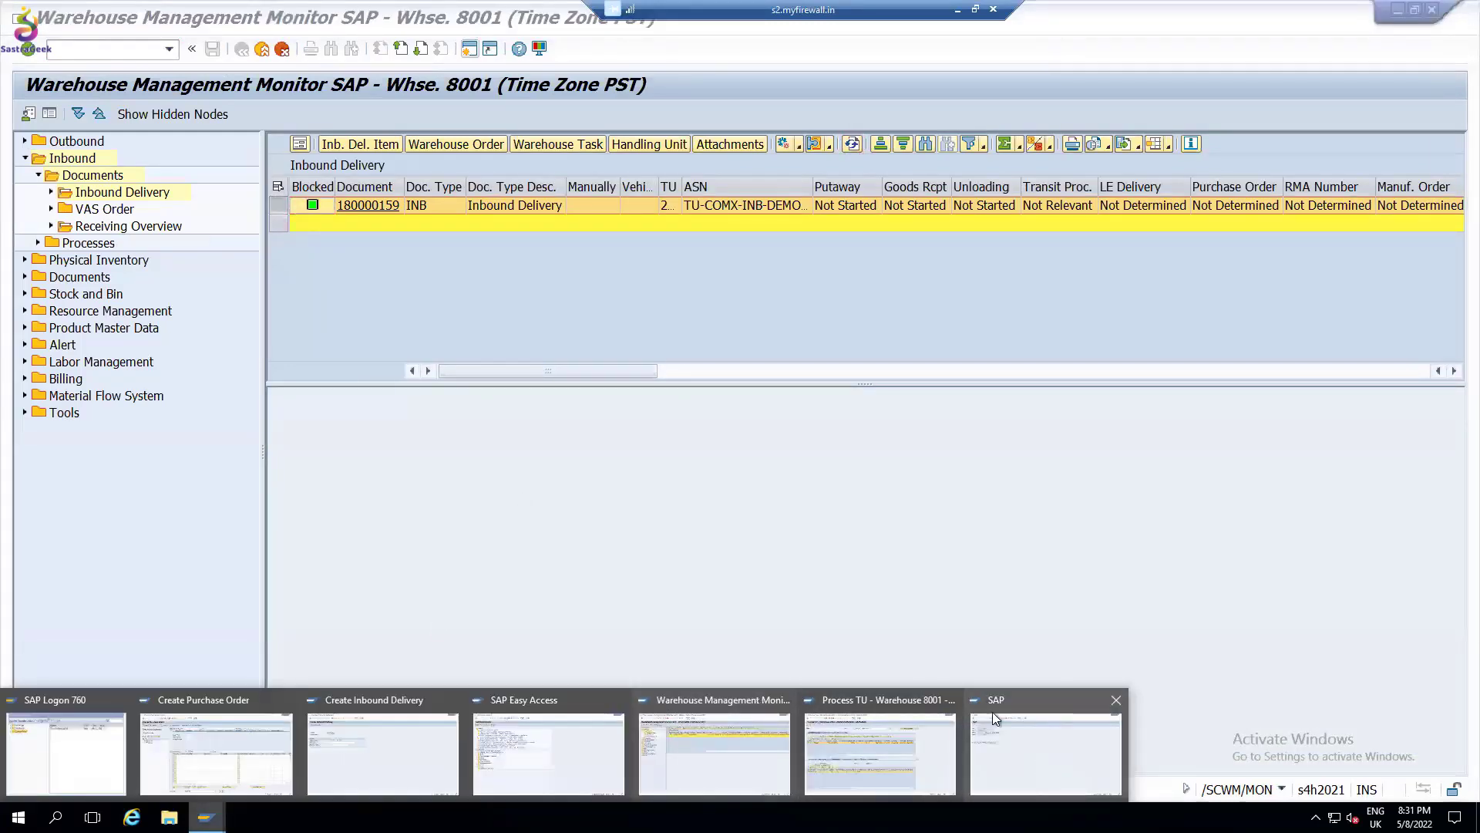
{"action": "left_click", "coordinate": [994, 714]}
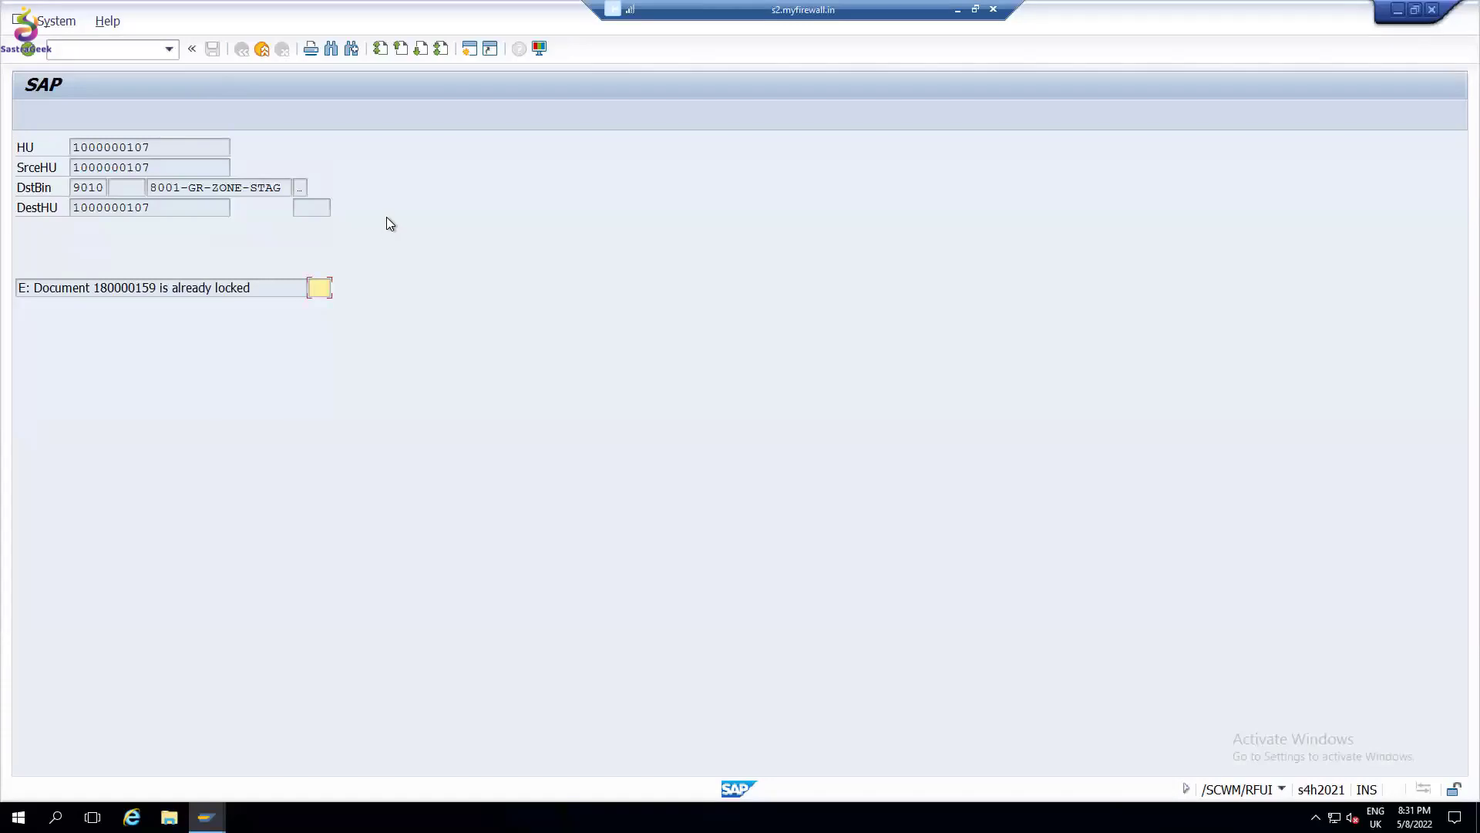
{"action": "key", "text": "Return"}
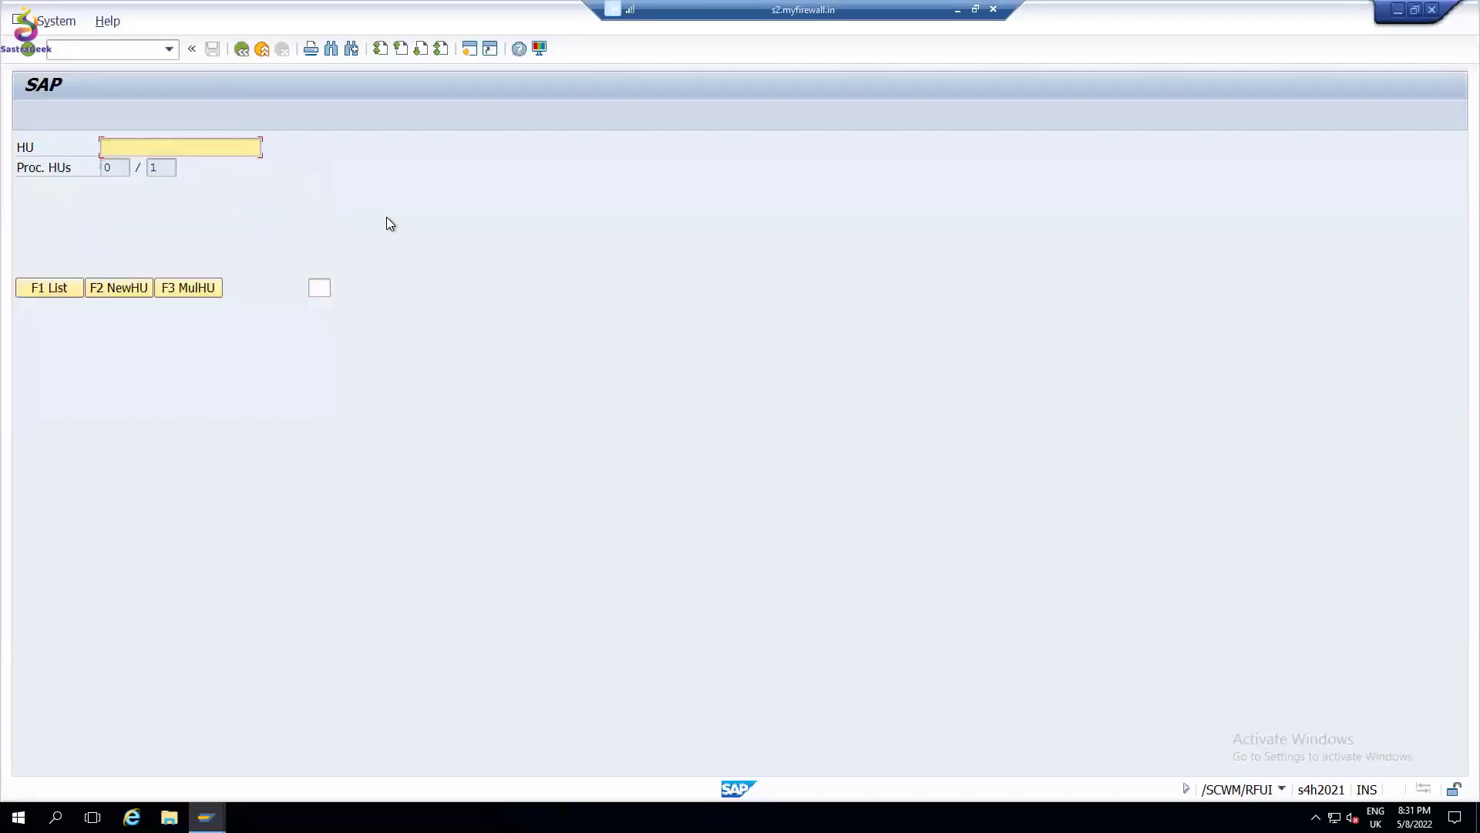
{"action": "left_click", "coordinate": [64, 286]}
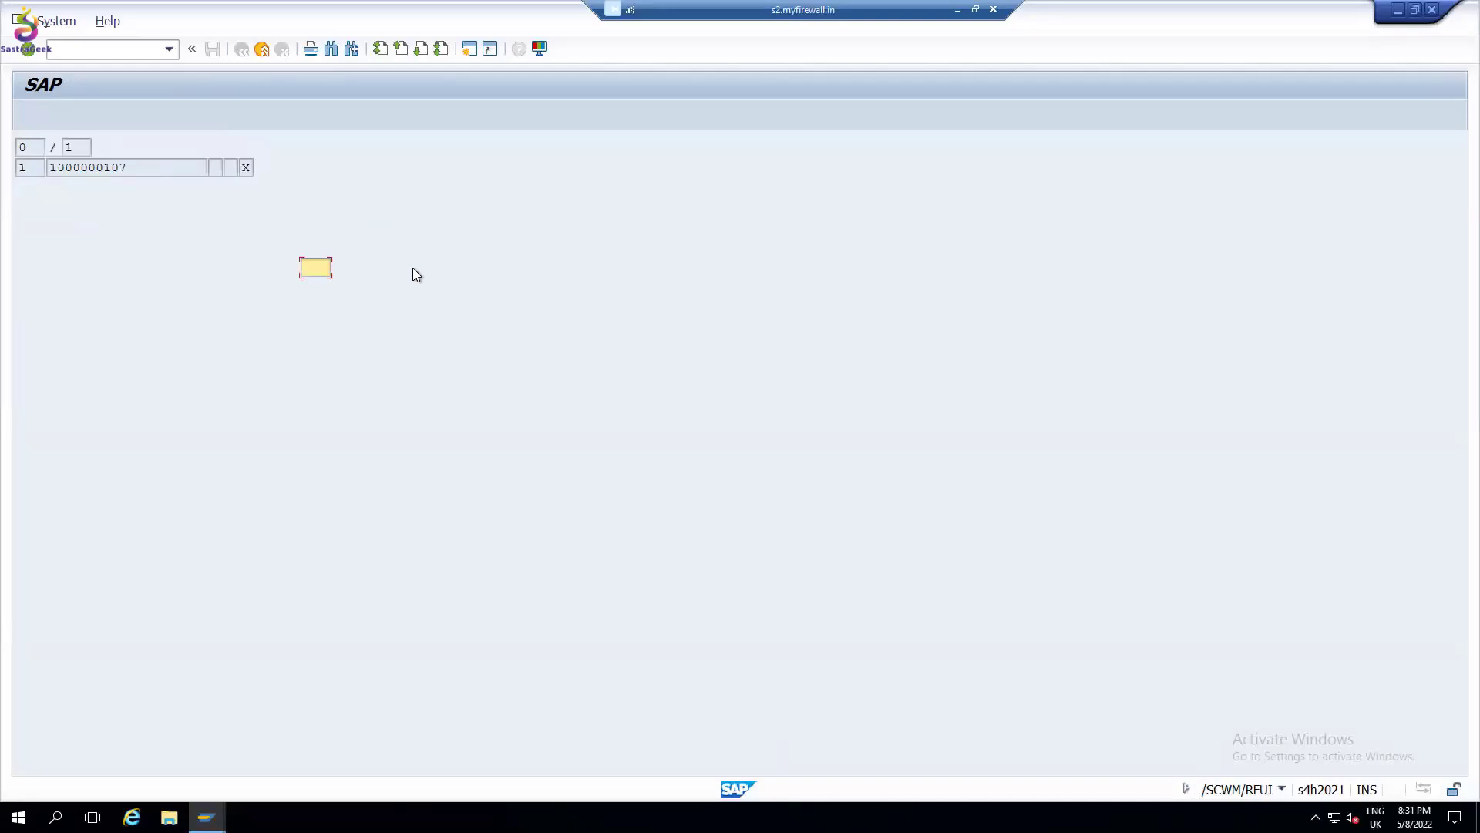
{"action": "type", "text": "1"}
{"action": "key", "text": "Return"}
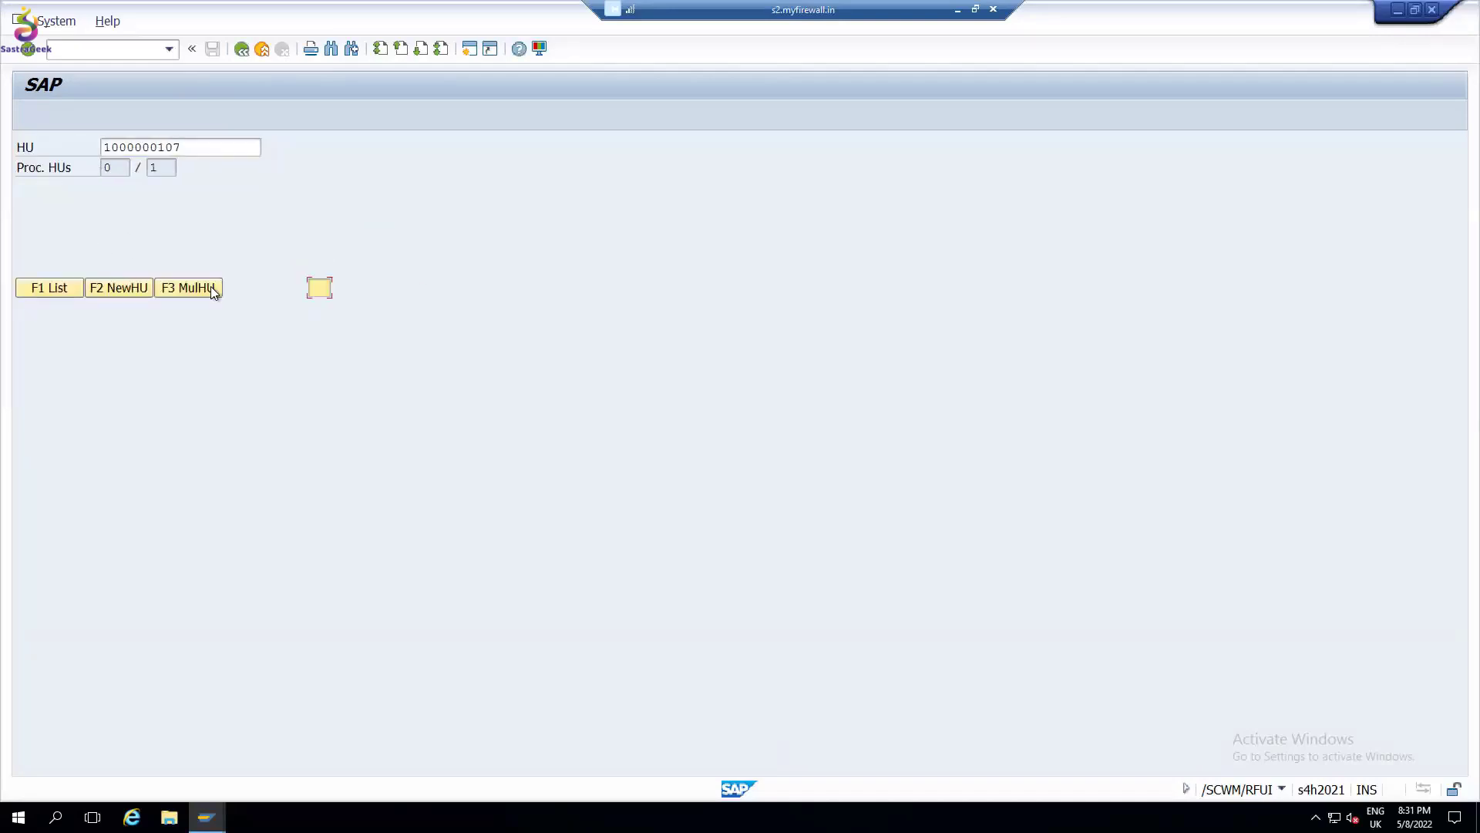
{"action": "key", "text": "Return"}
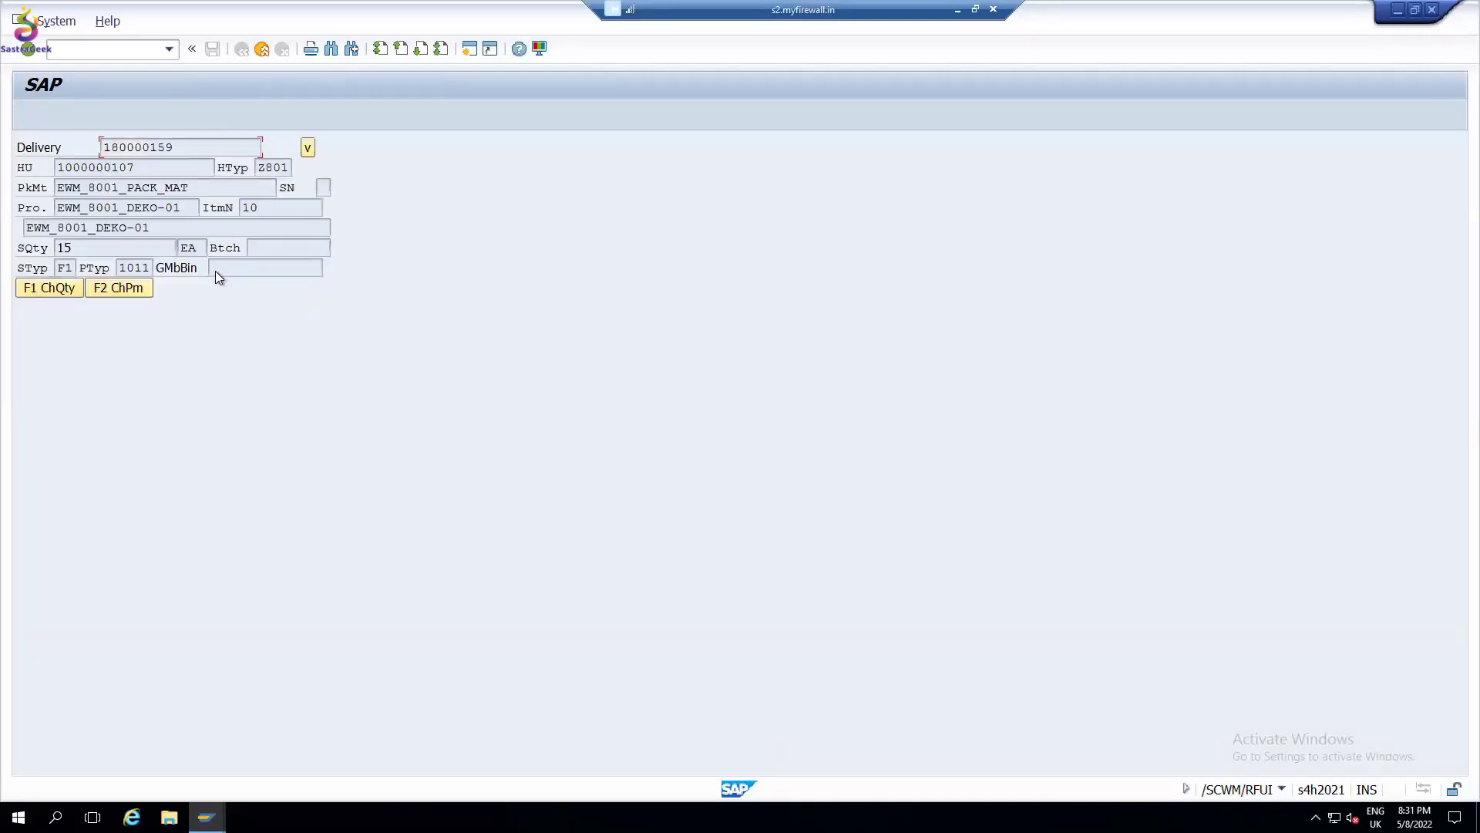
{"action": "key", "text": "Return"}
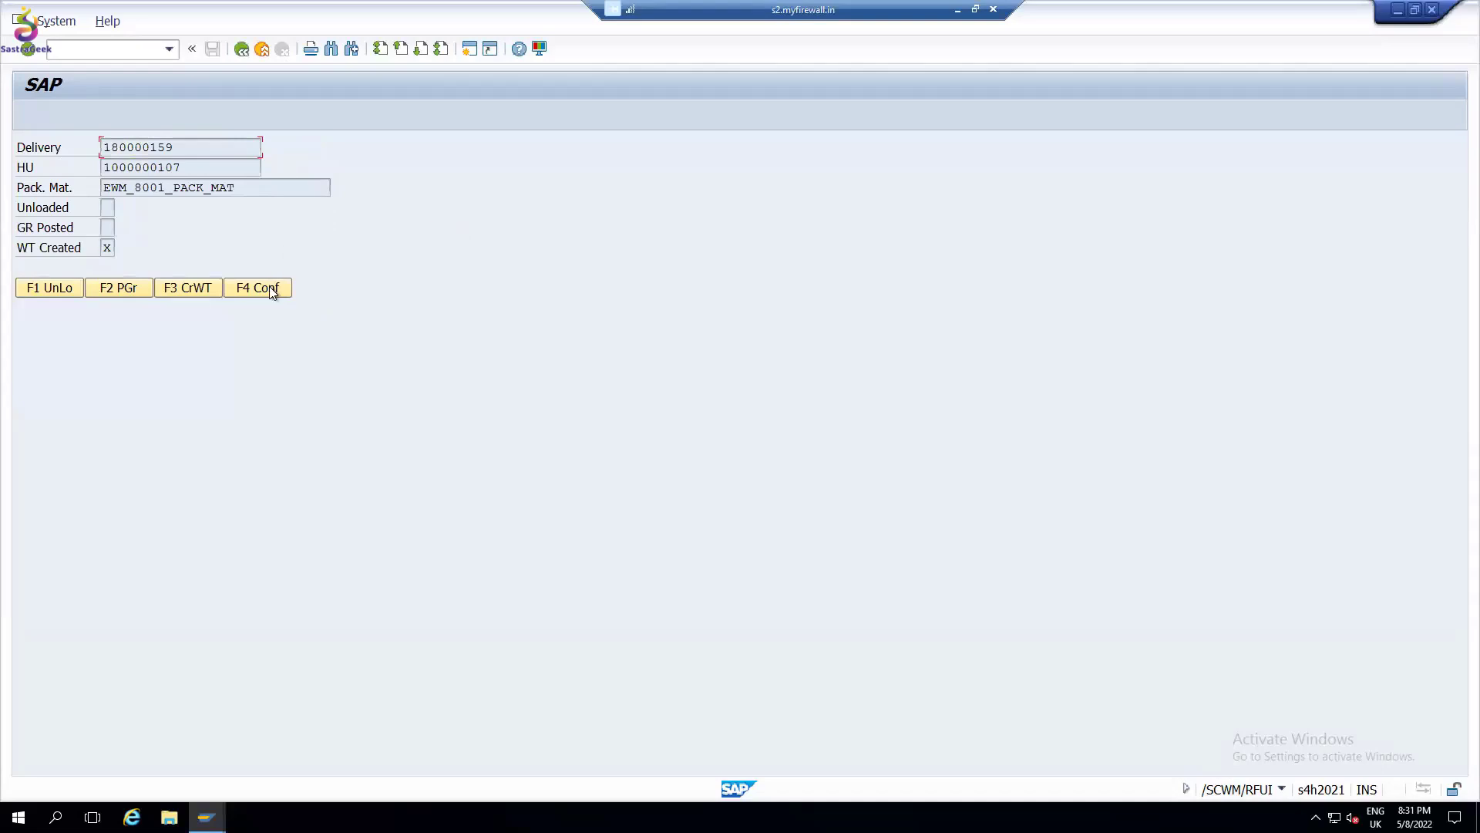
{"action": "key", "text": "Return"}
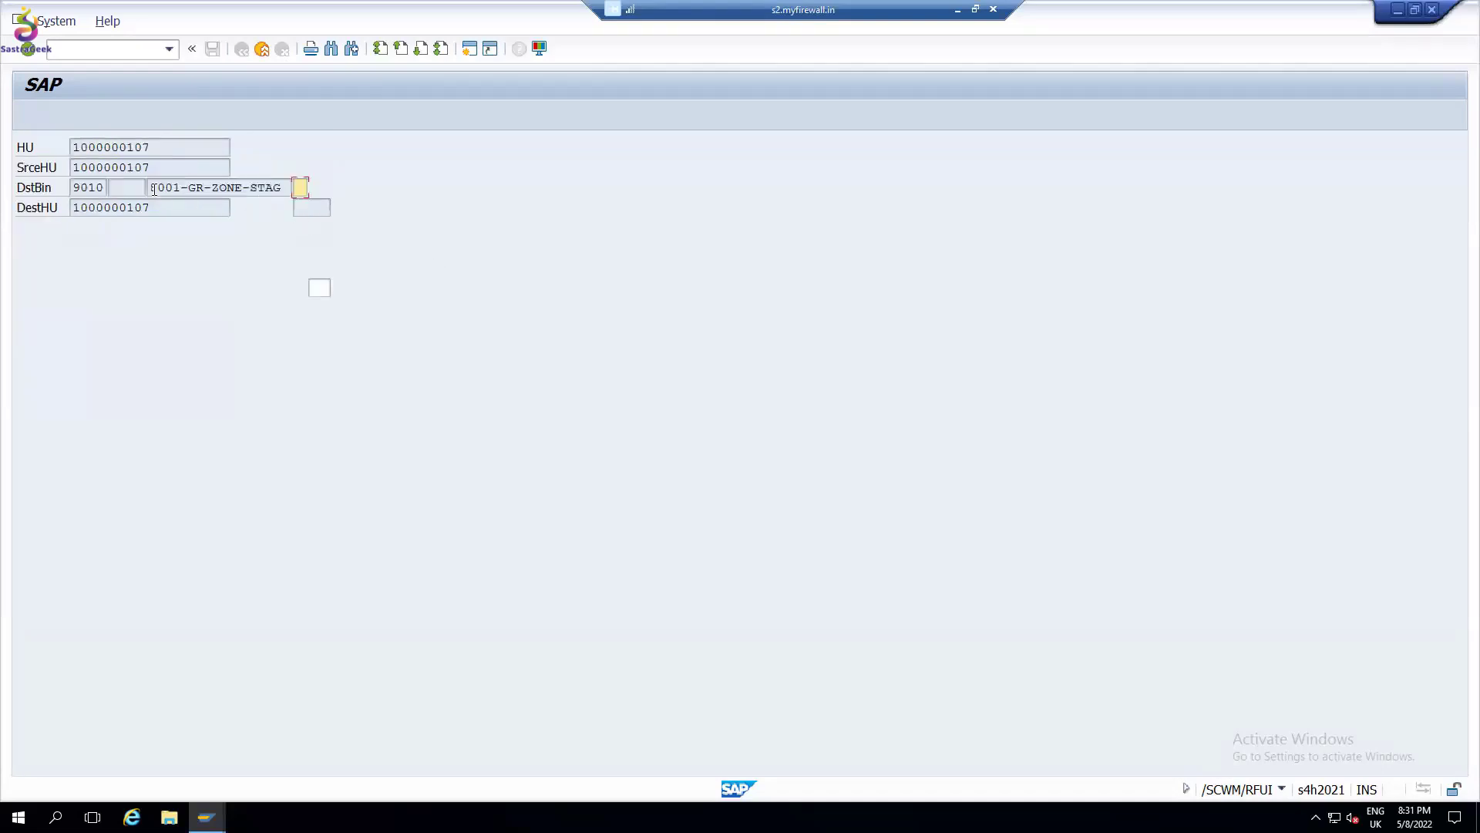
{"action": "left_click_drag", "start_coordinate": [148, 189], "coordinate": [393, 193]}
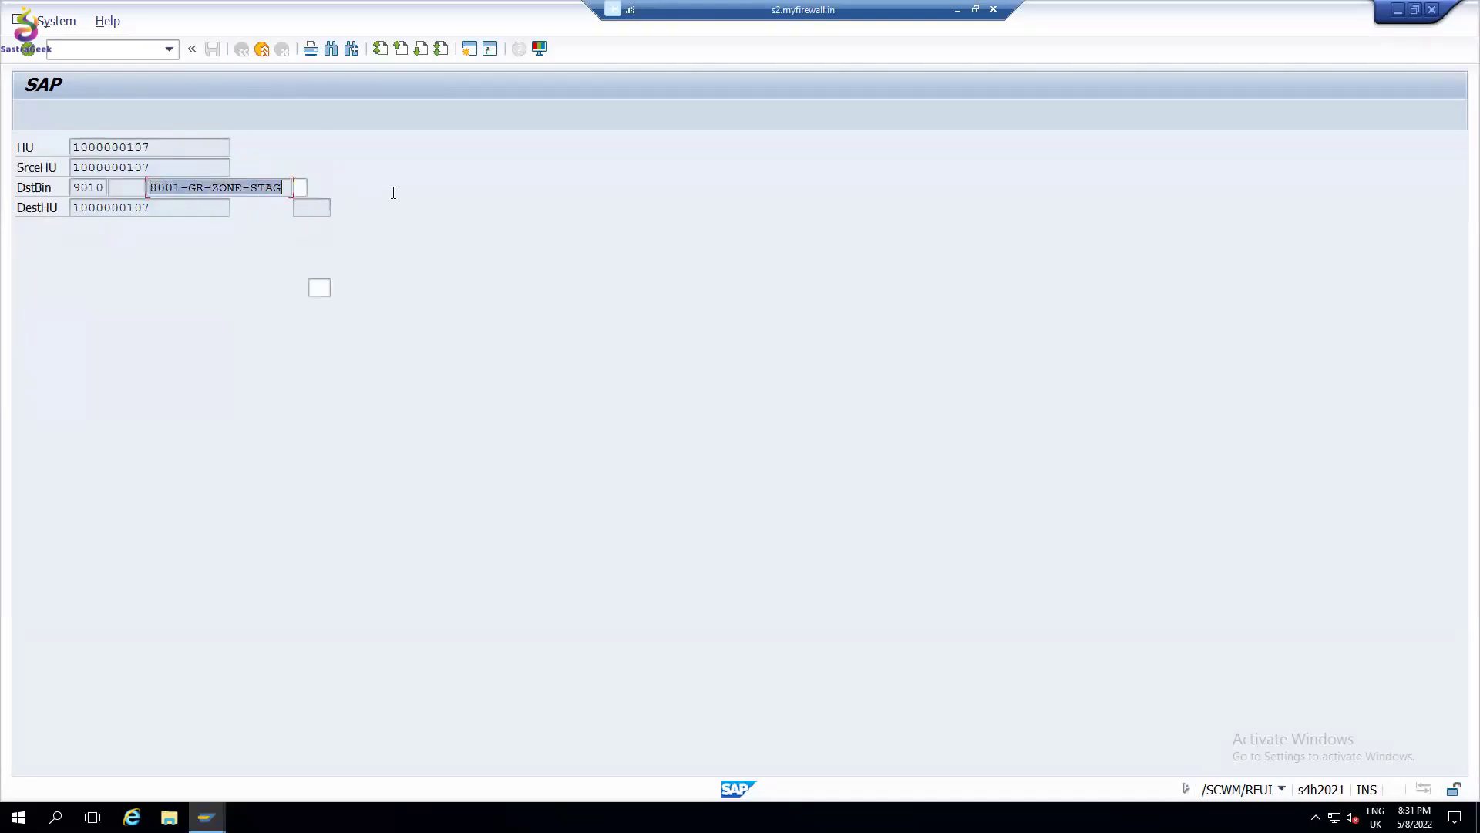
{"action": "left_click", "coordinate": [300, 187]}
{"action": "type", "text": "G"}
{"action": "key", "text": "Return"}
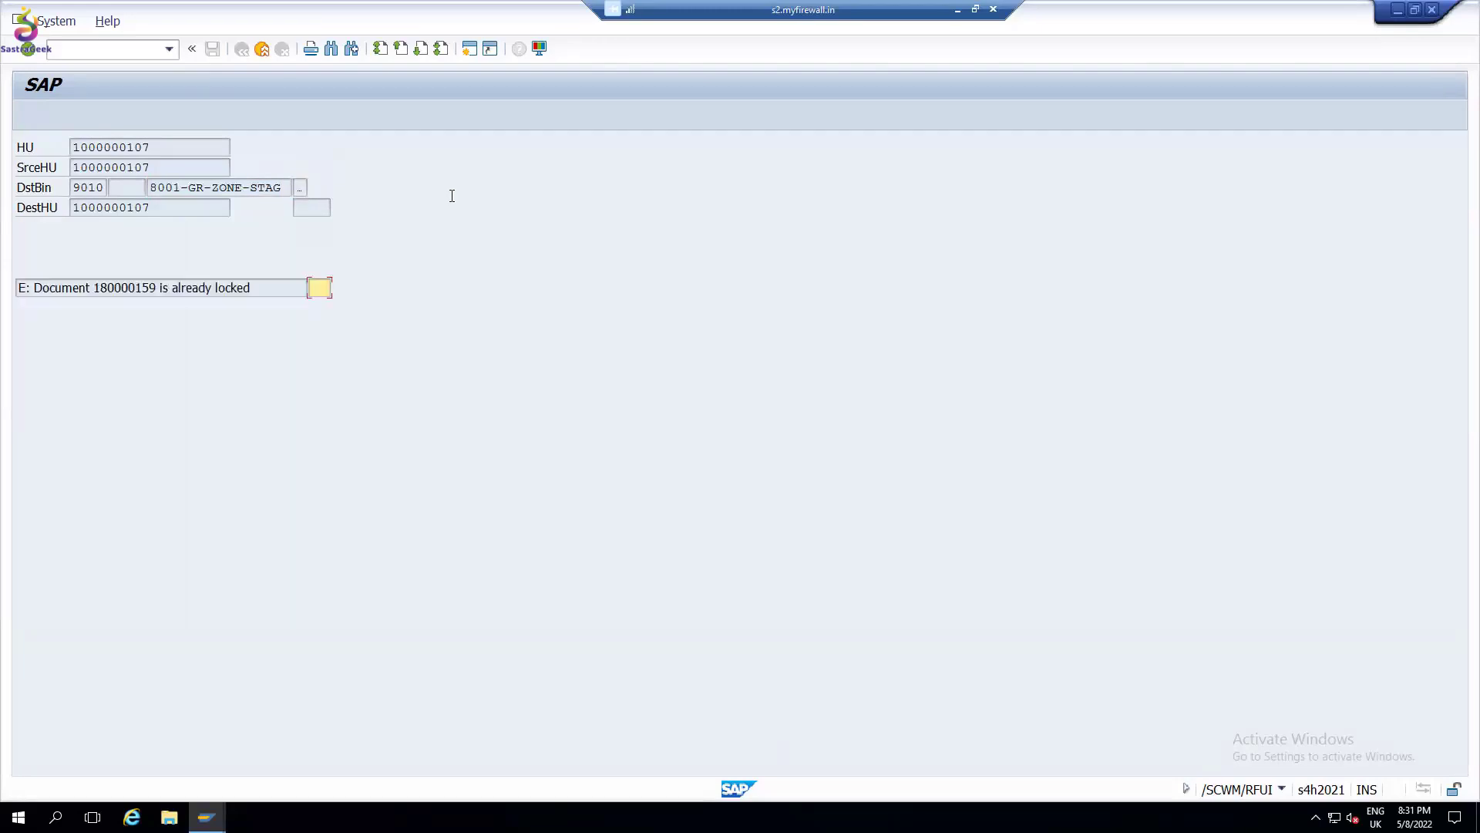
Step: Close the Process TU session window
{"action": "left_click", "coordinate": [206, 817]}
{"action": "left_click", "coordinate": [887, 754]}
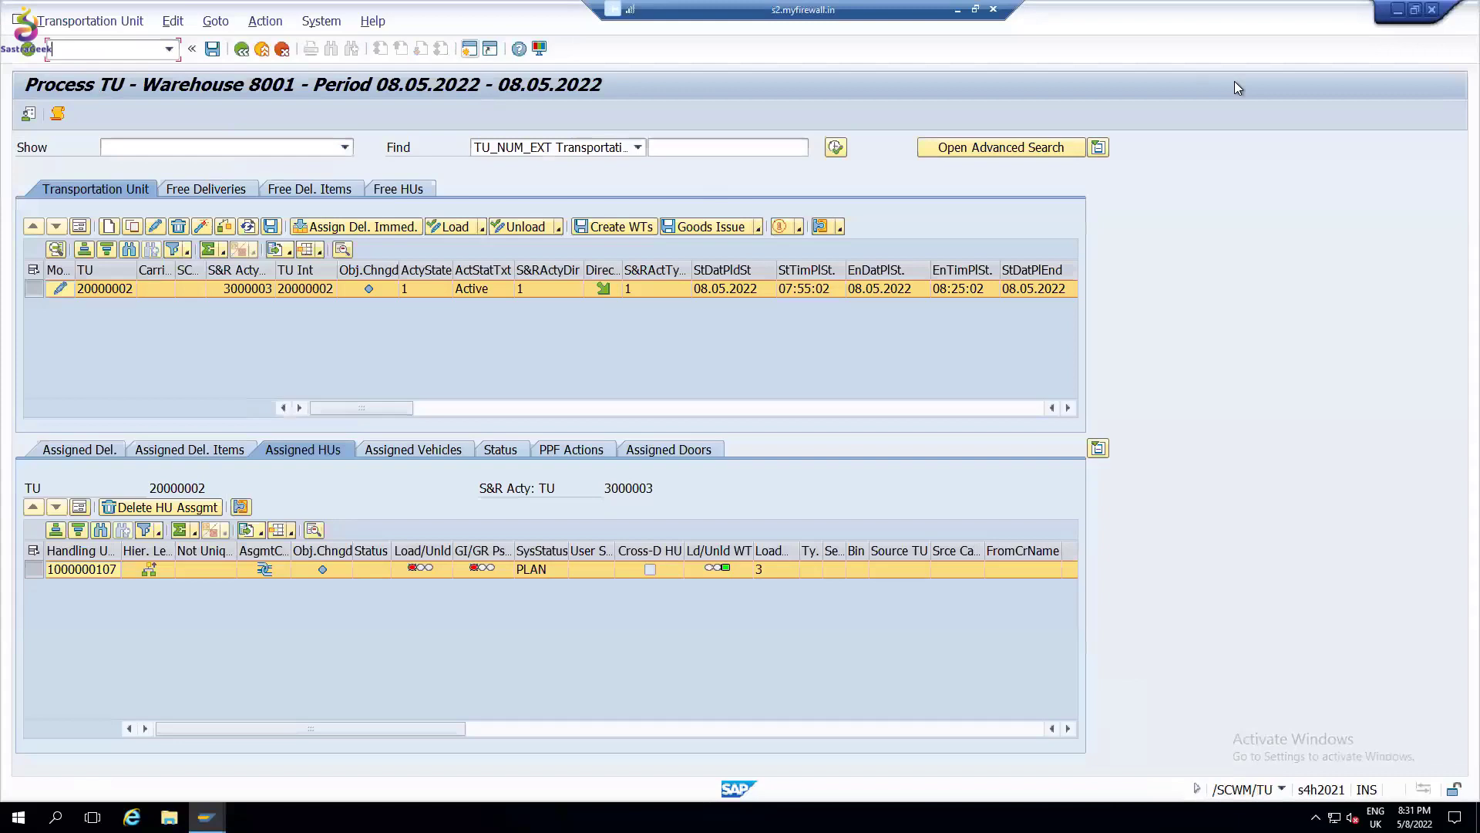
{"action": "left_click", "coordinate": [1431, 10]}
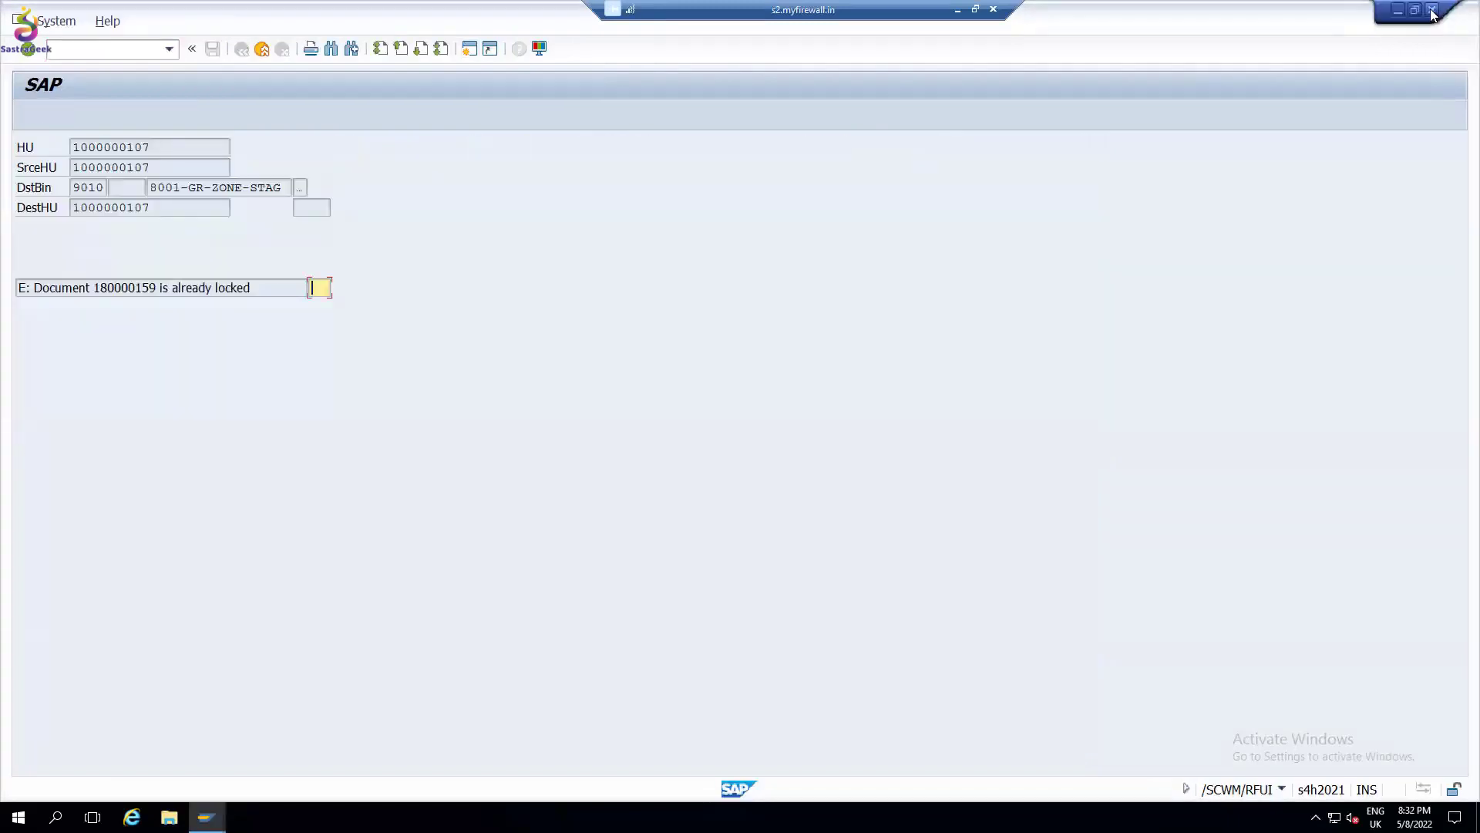
Step: Restart the warehouse monitor with /N/SCWM/mon and return to the RF session
{"action": "left_click", "coordinate": [206, 817]}
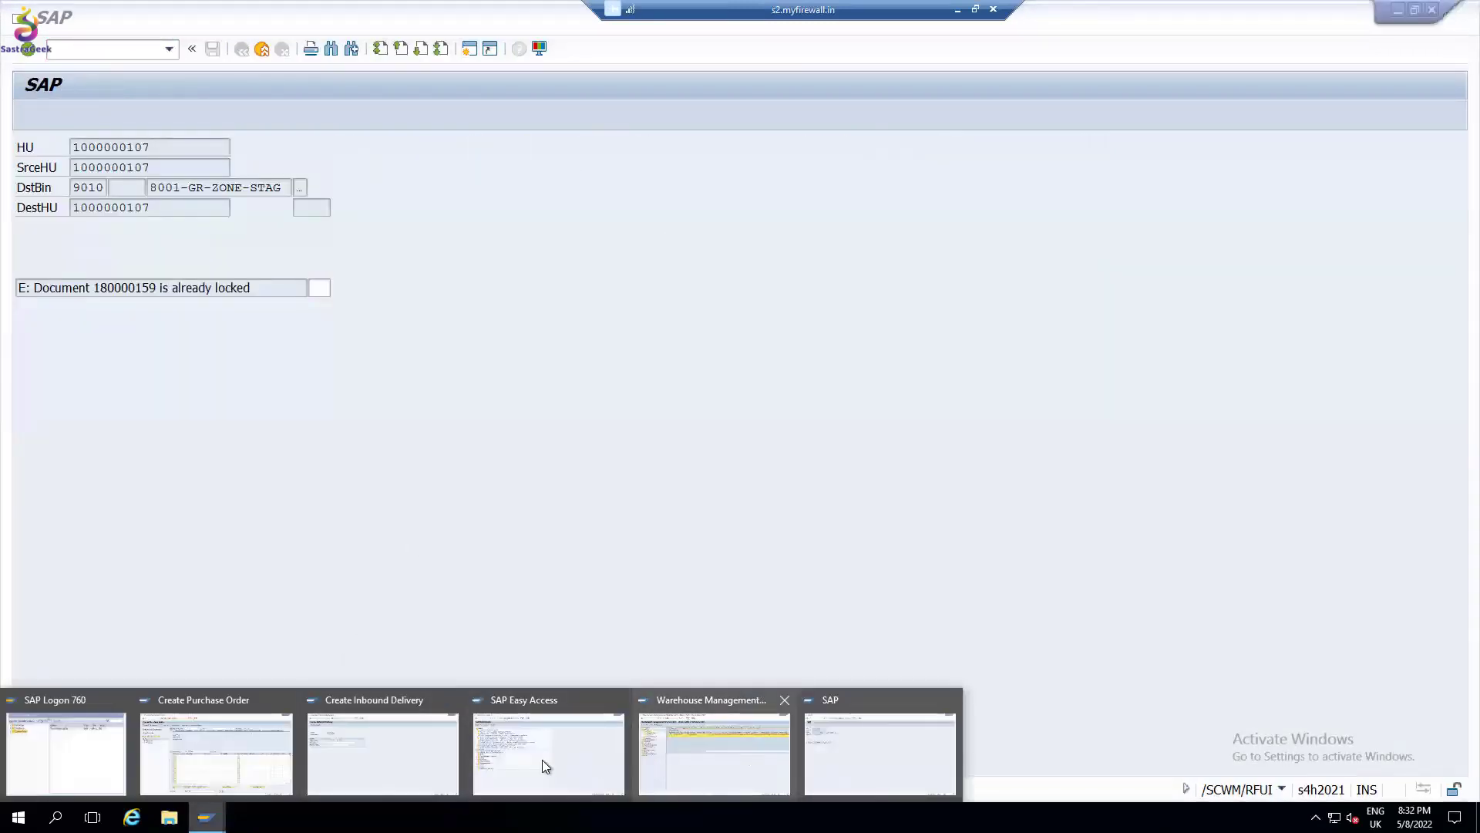
{"action": "left_click", "coordinate": [706, 737]}
{"action": "left_click", "coordinate": [852, 145]}
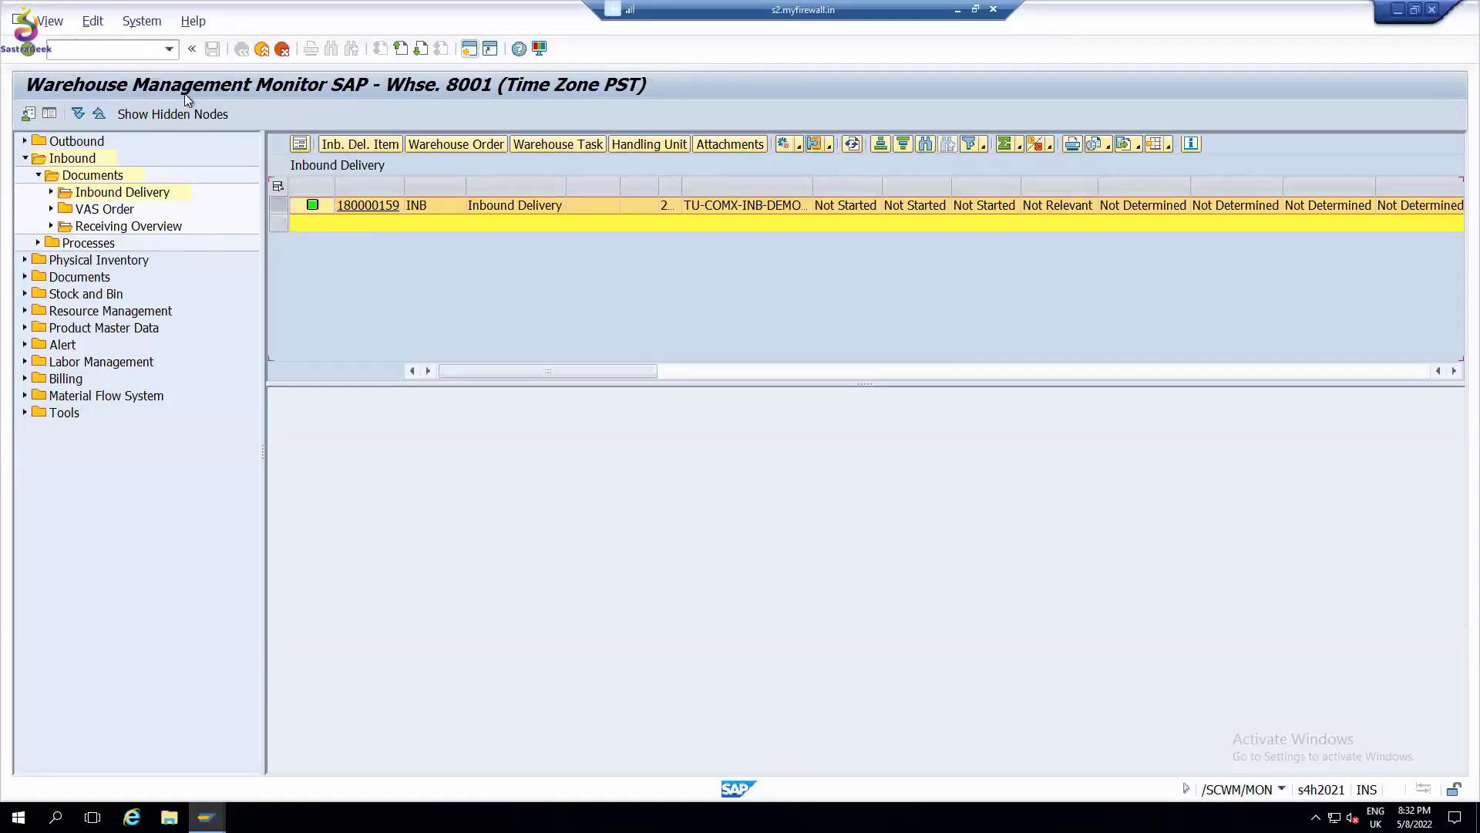
{"action": "left_click", "coordinate": [168, 50]}
{"action": "left_click", "coordinate": [122, 98]}
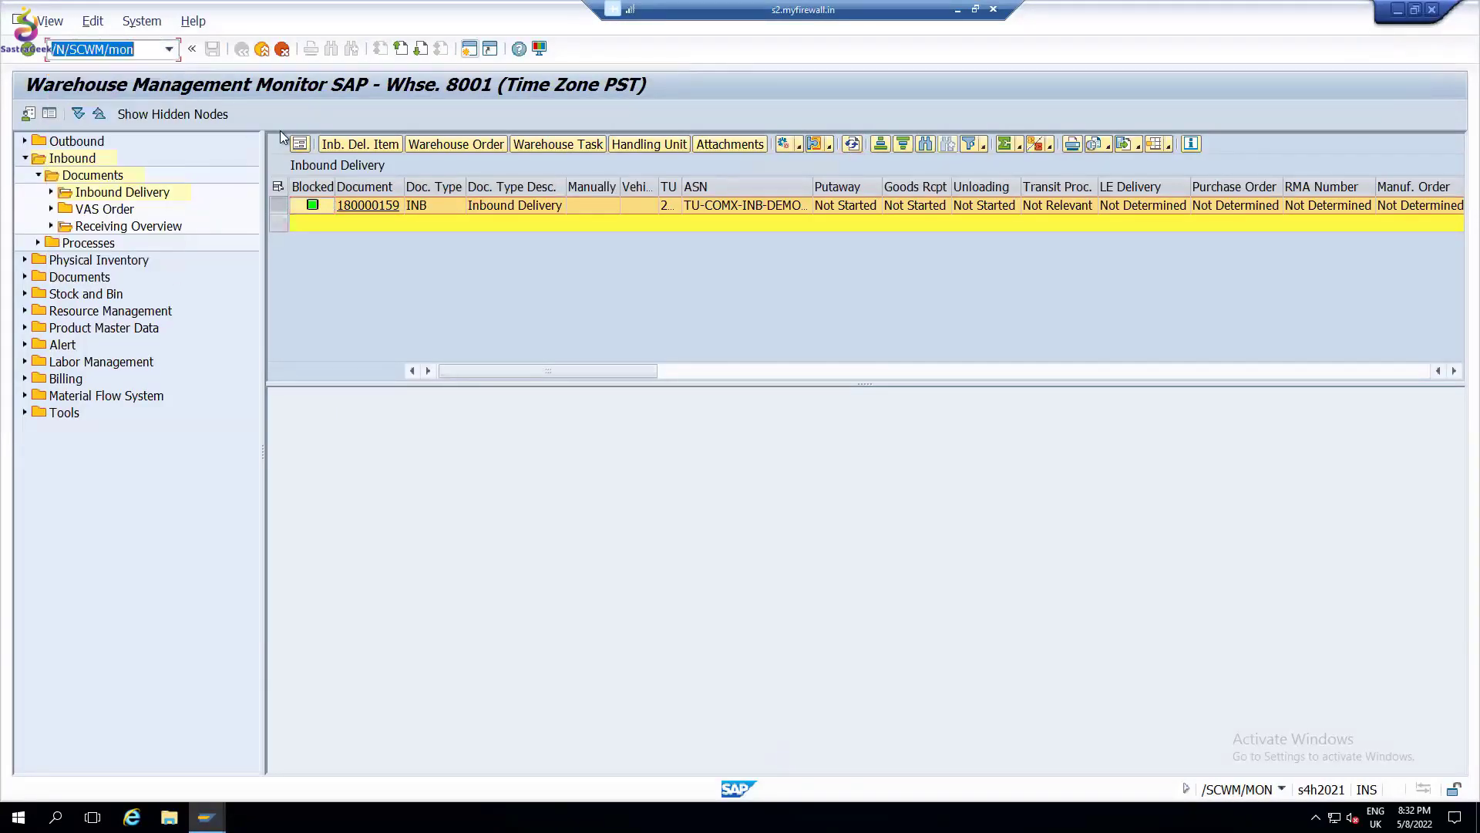
{"action": "key", "text": "Return"}
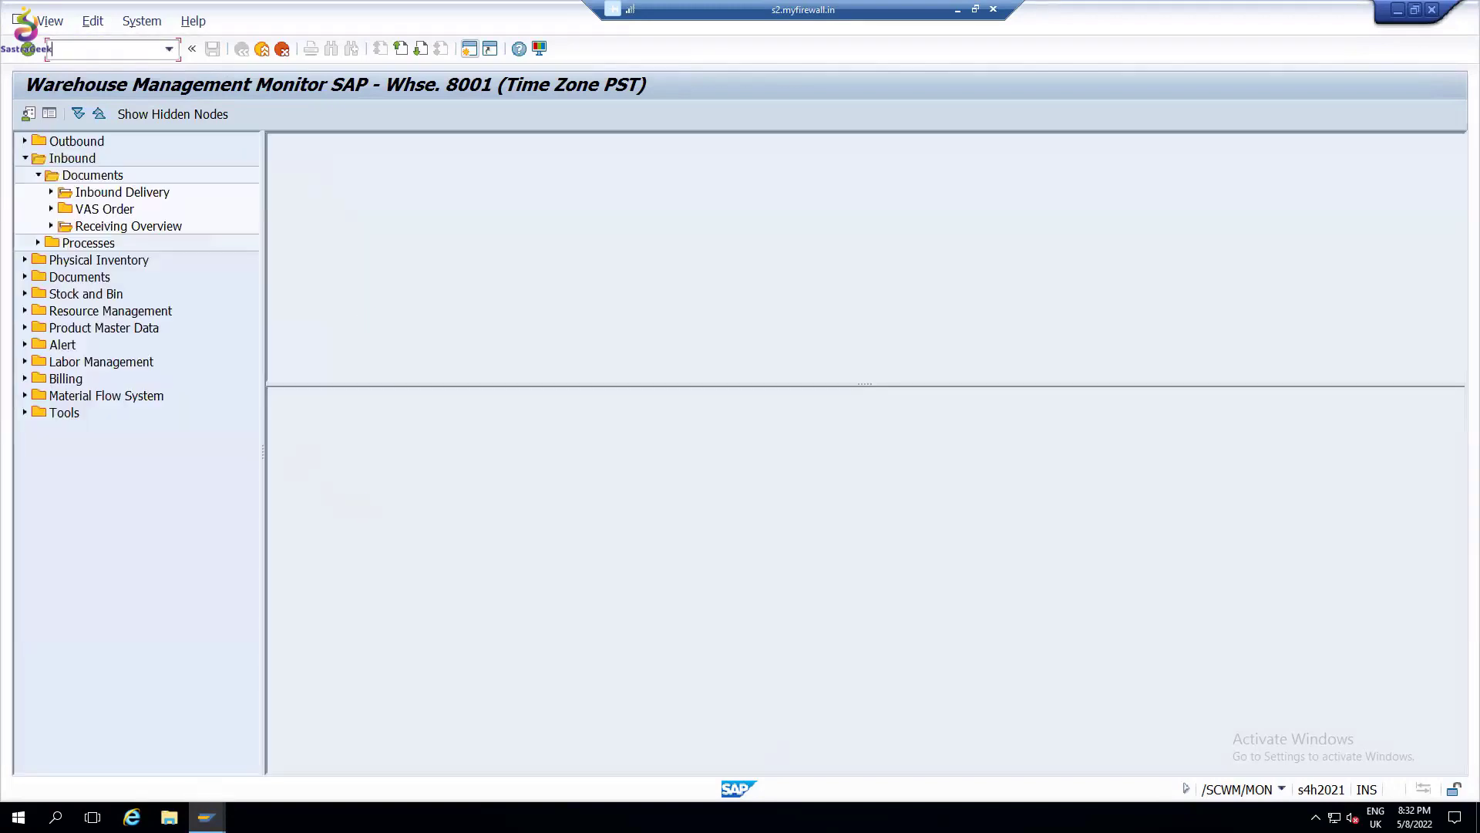
{"action": "mouse_move", "coordinate": [205, 817]}
{"action": "left_click", "coordinate": [890, 760]}
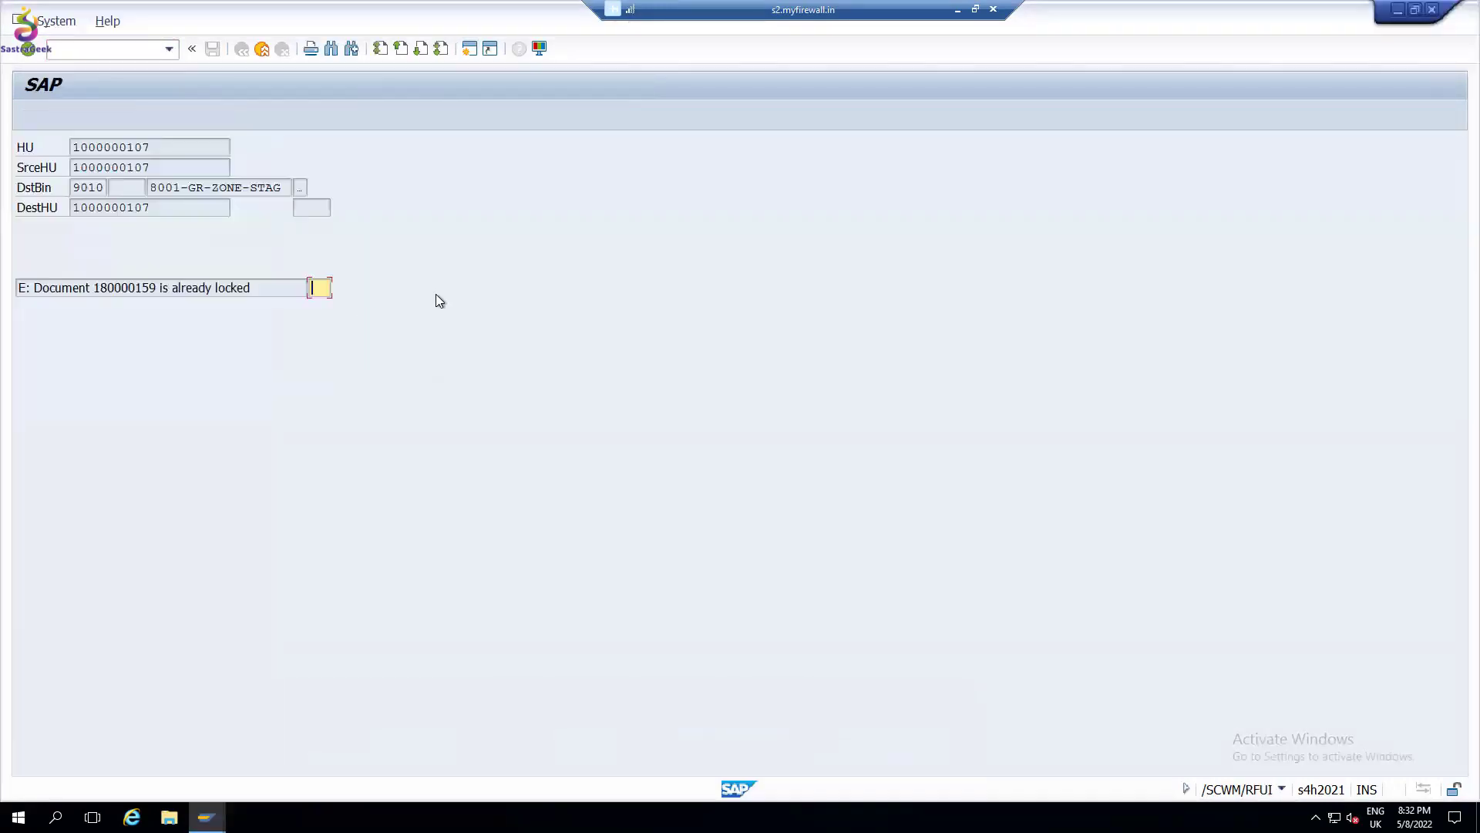
{"action": "key", "text": "Return"}
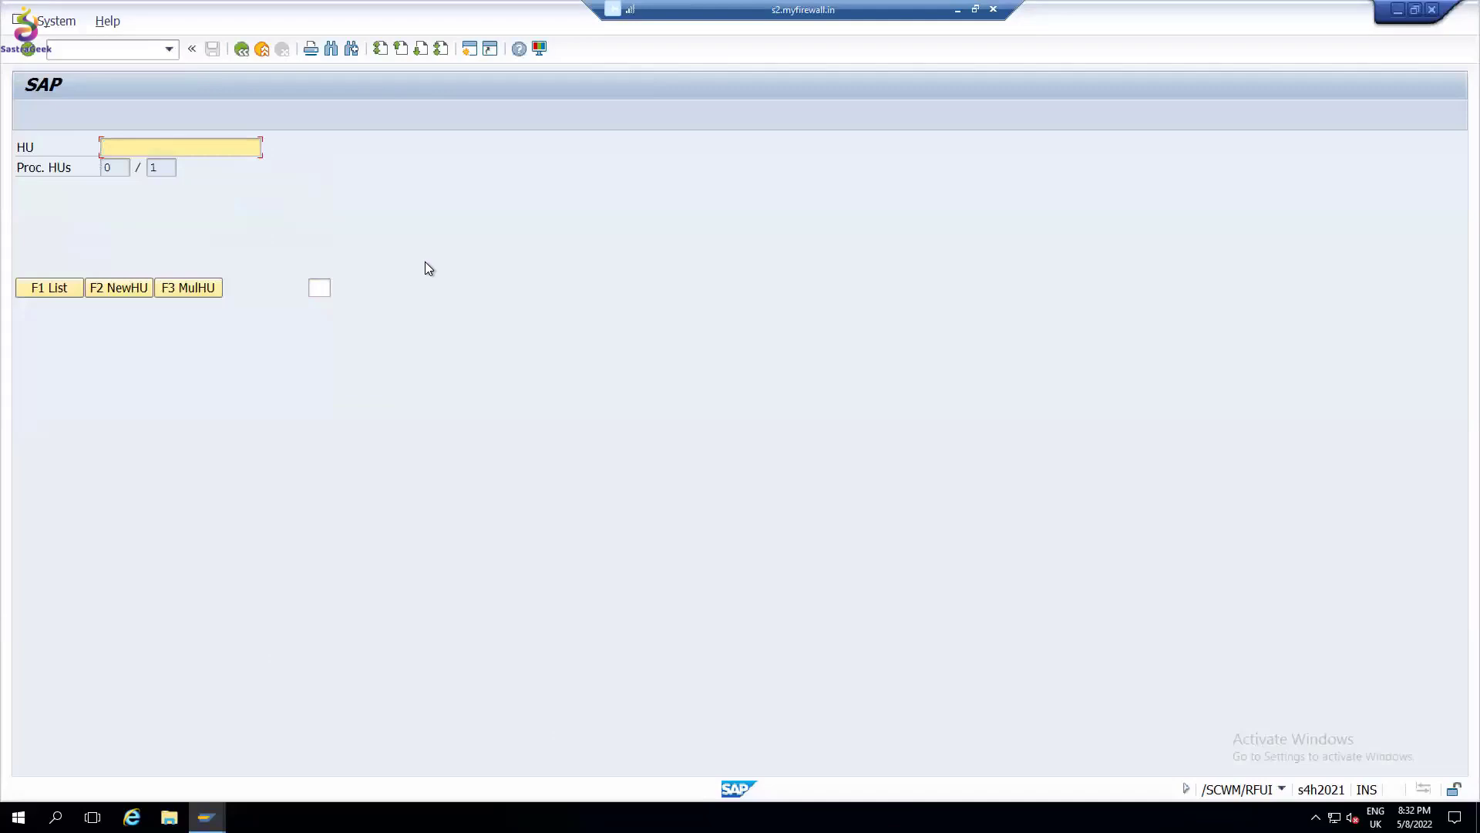
{"action": "left_click", "coordinate": [63, 287]}
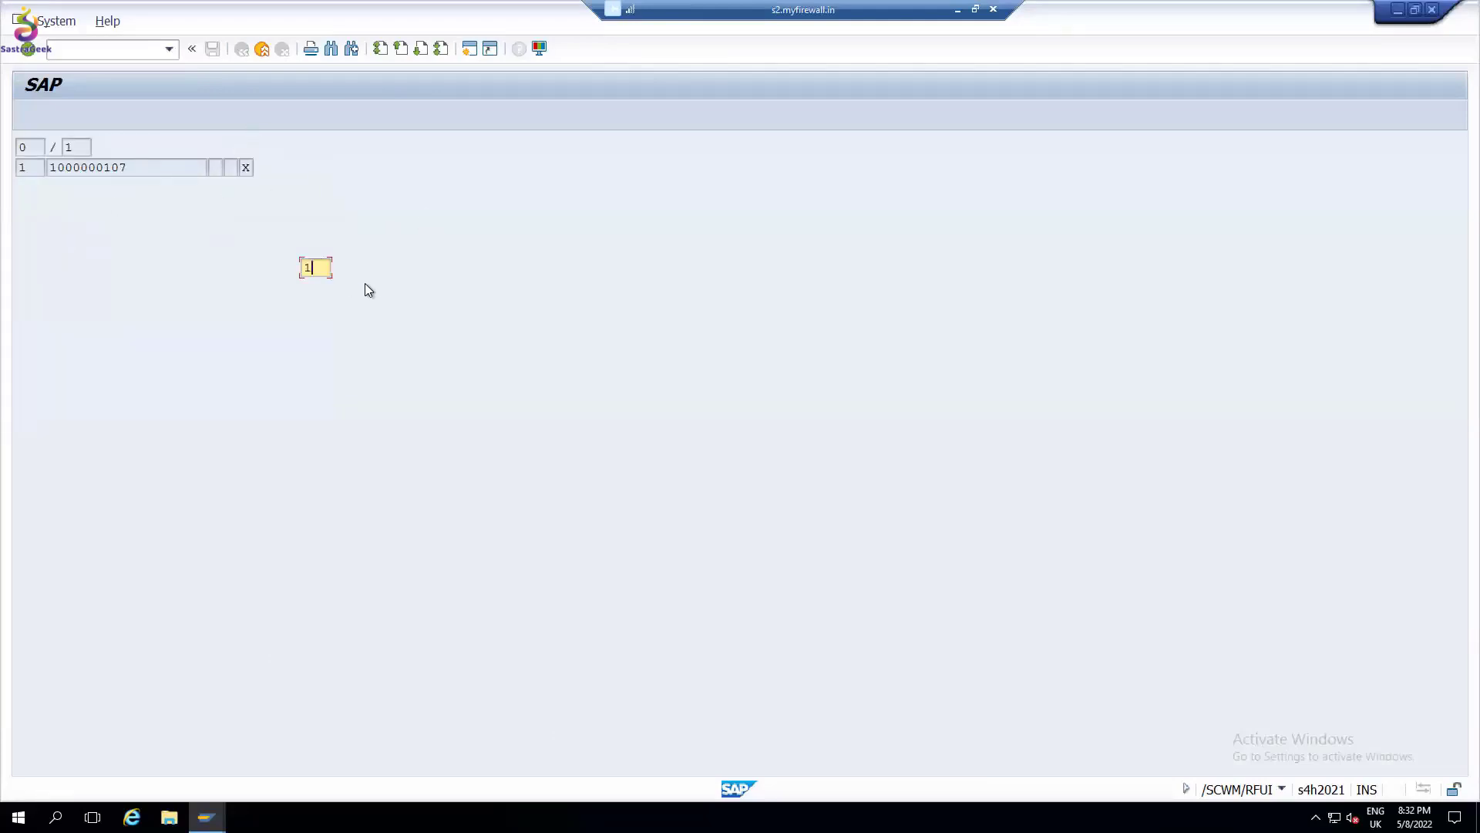
{"action": "type", "text": "1"}
{"action": "key", "text": "Return"}
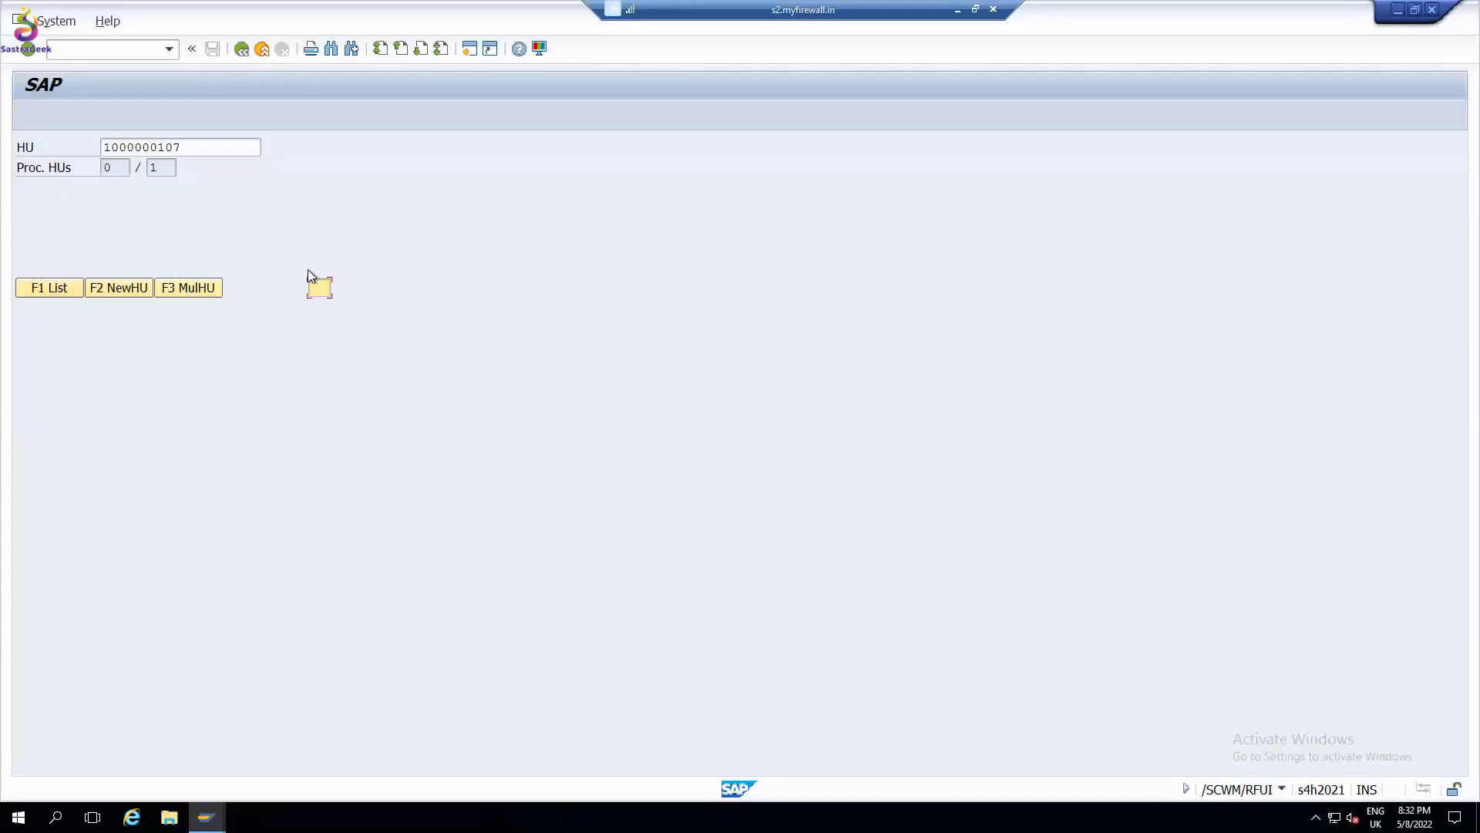
{"action": "key", "text": "Return"}
{"action": "key", "text": "Return"}
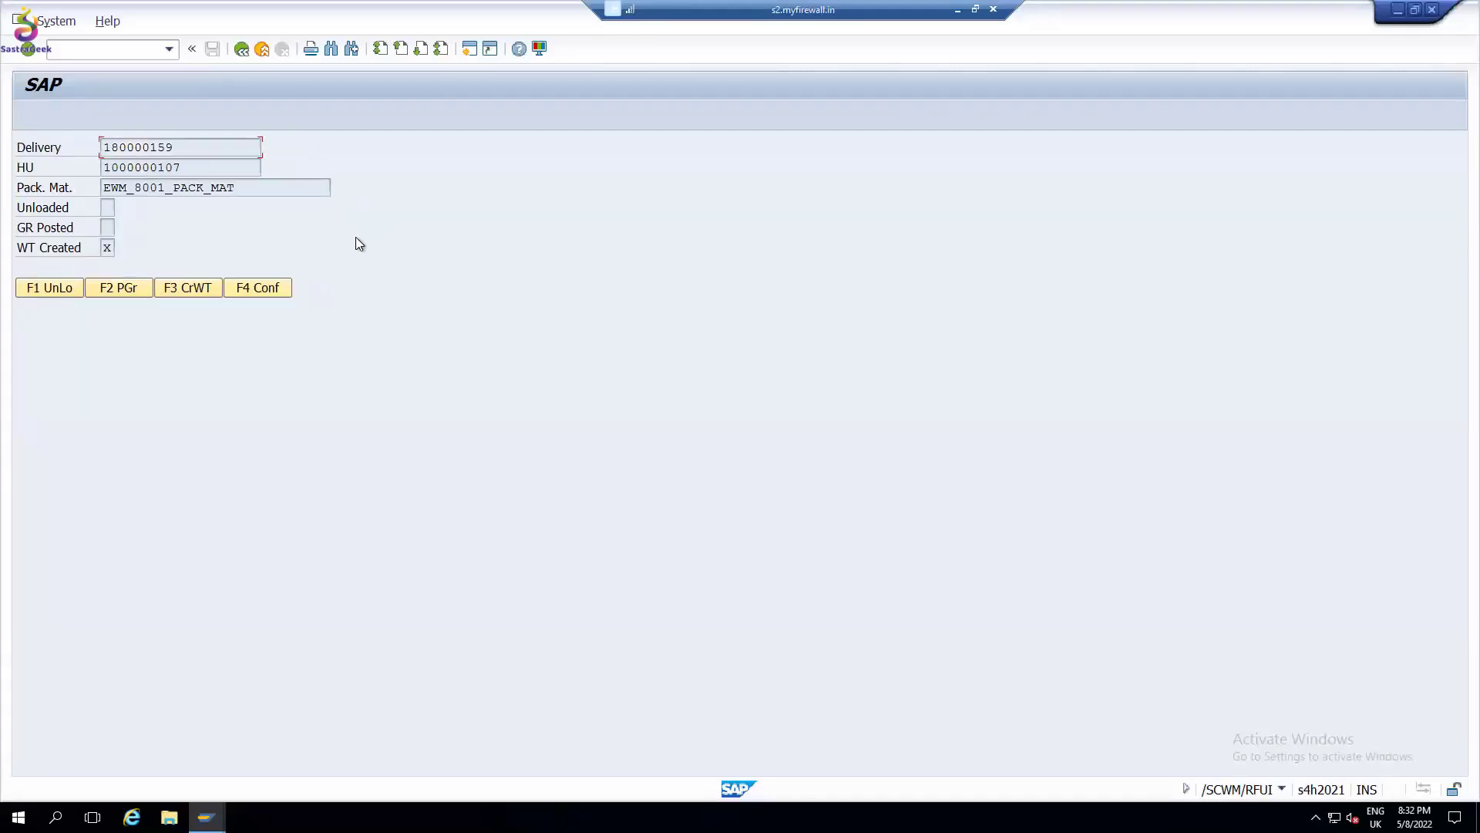
{"action": "left_click", "coordinate": [257, 284]}
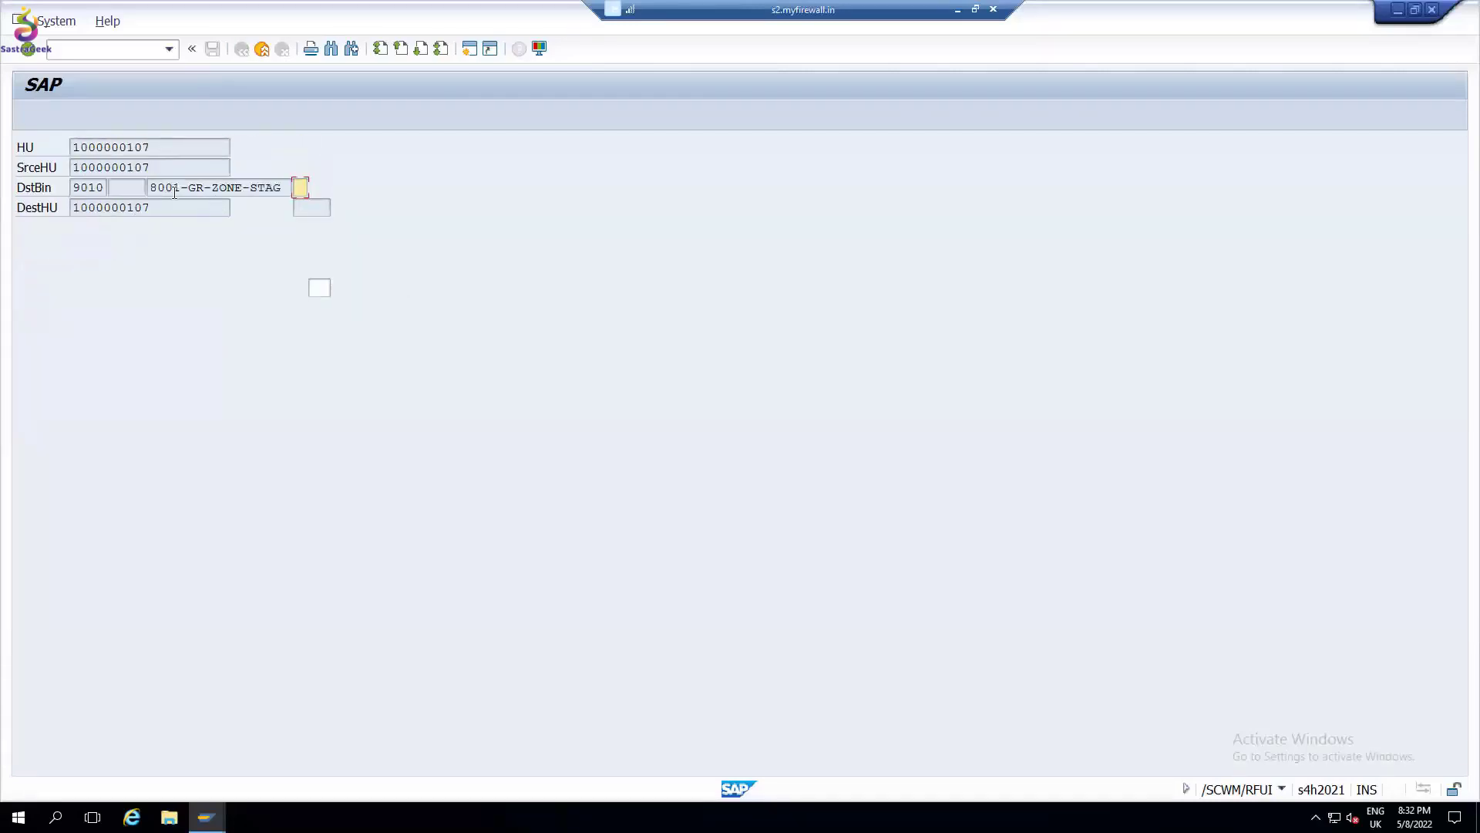
{"action": "left_click_drag", "start_coordinate": [147, 188], "coordinate": [347, 191]}
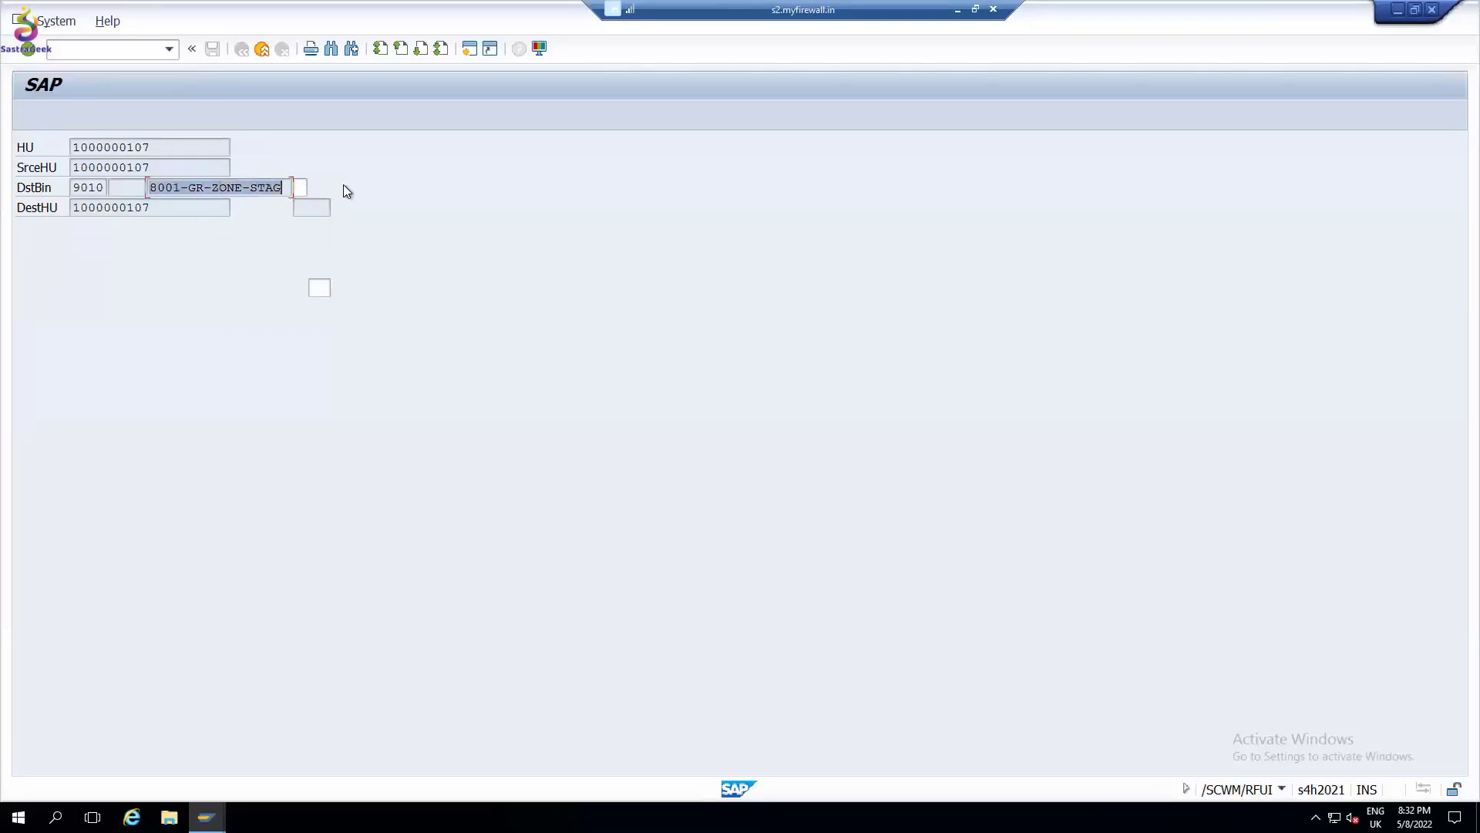
{"action": "key", "text": "Tab"}
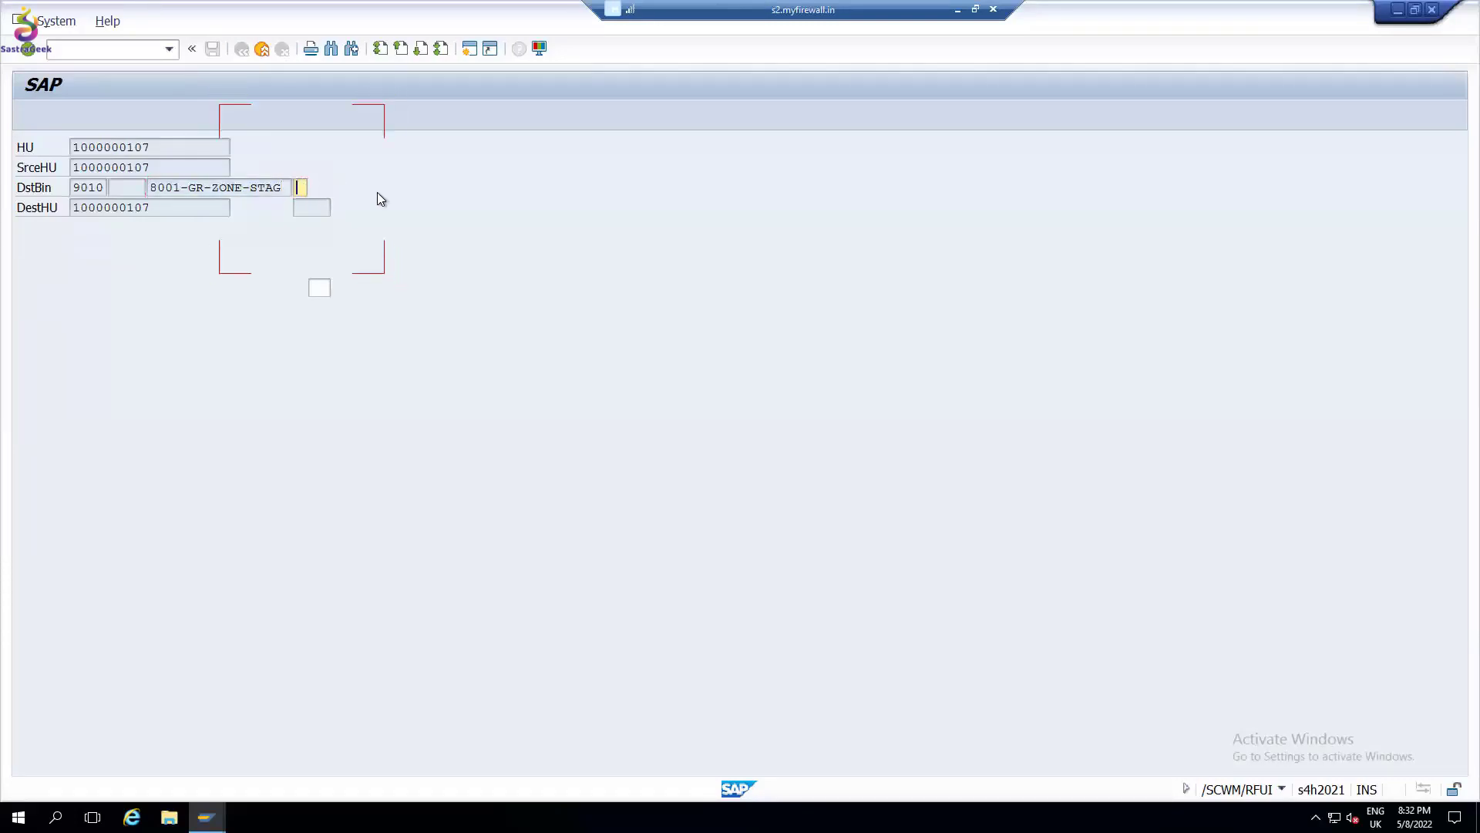
{"action": "key", "text": "Return"}
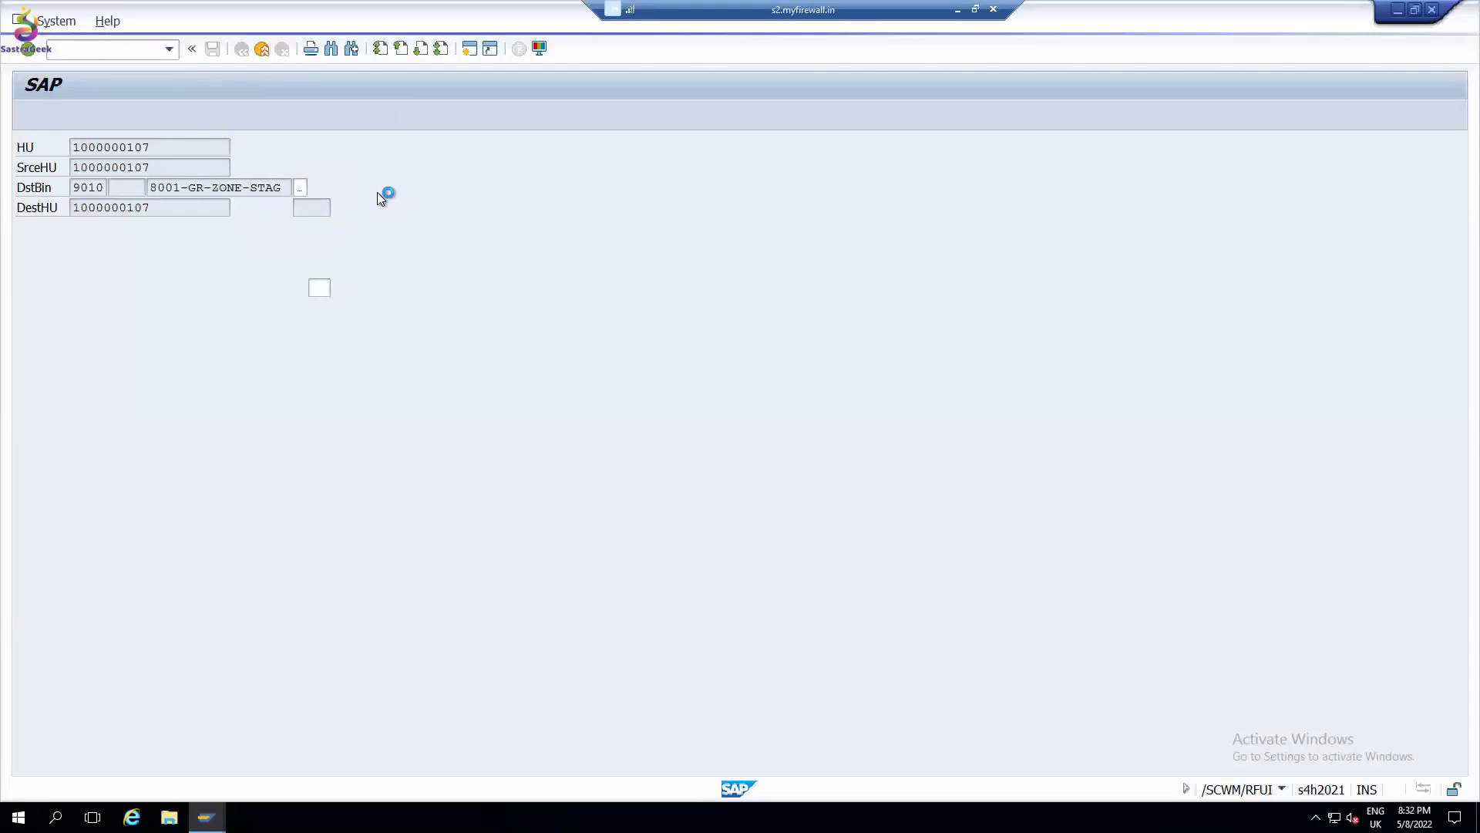